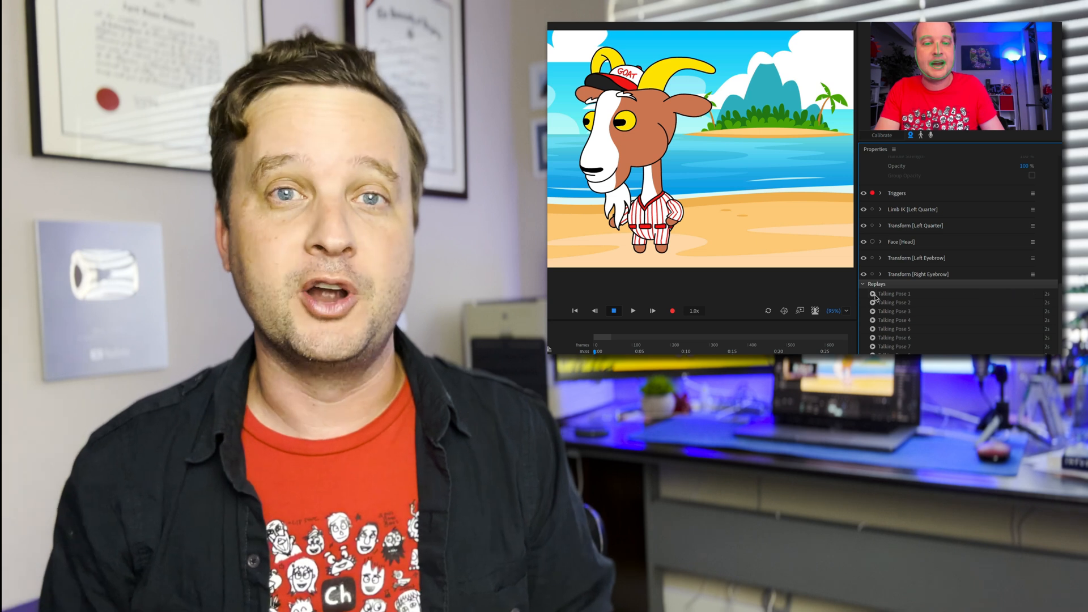
left_click(874, 302)
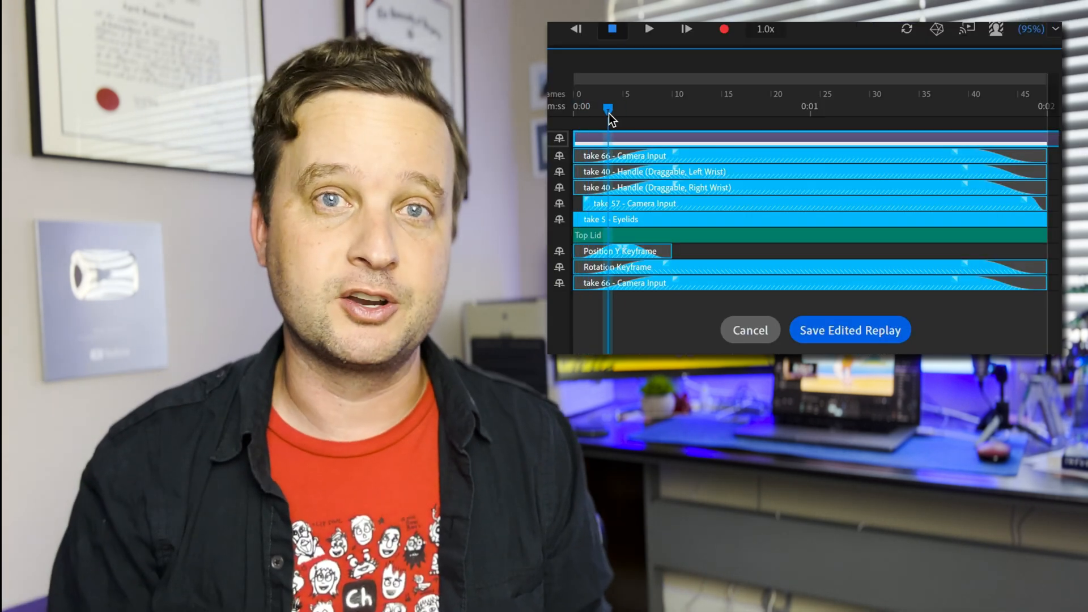
left_click_drag(608, 113, 938, 121)
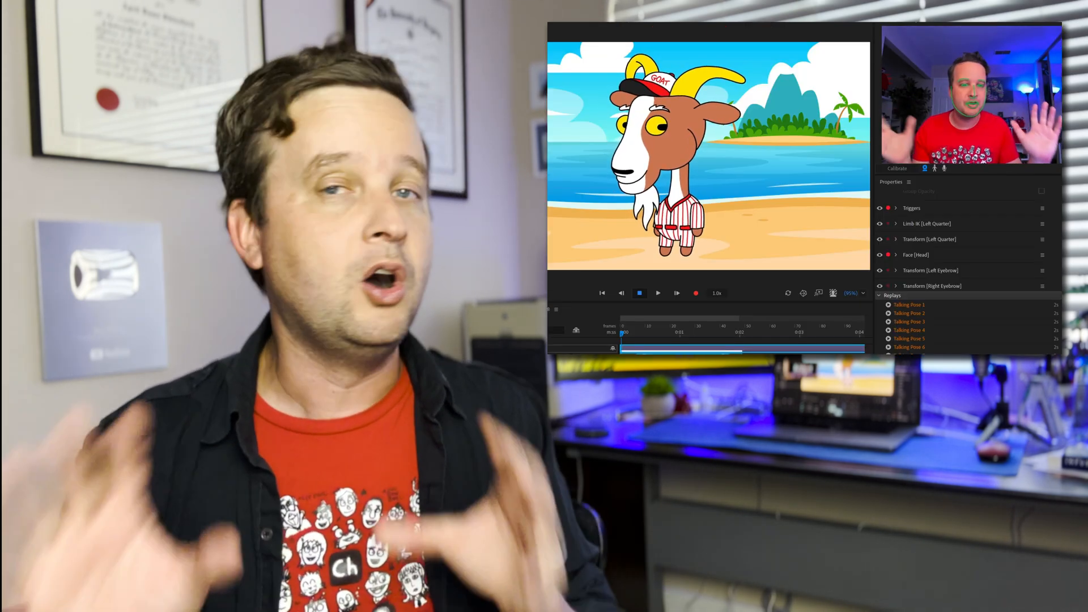
left_click(709, 354)
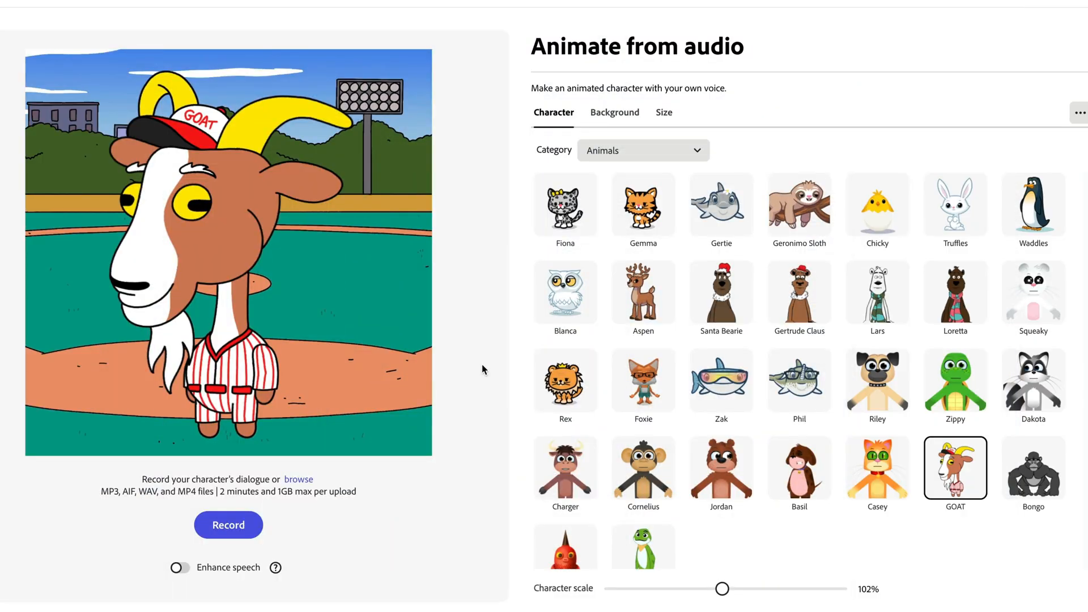
Try other animal characters, return to GOAT, and adjust its position and scale to 101% on the canvas.
left_click(641, 208)
left_click(726, 455)
left_click(955, 469)
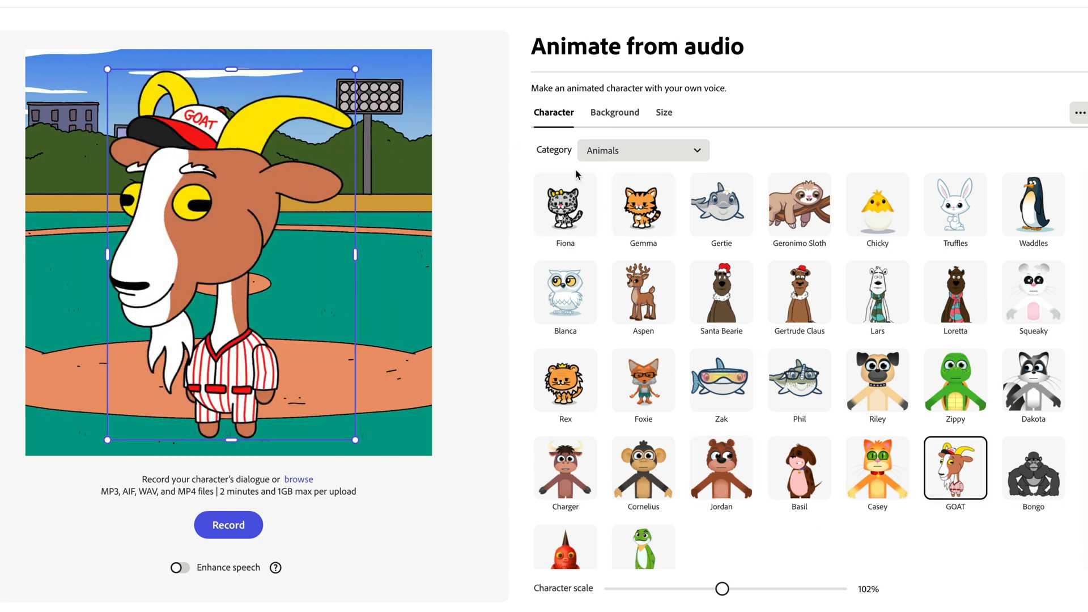
mouse_move(357, 70)
left_mouse_down()
mouse_move(380, 35)
mouse_move(354, 74)
left_mouse_up()
mouse_move(249, 174)
left_mouse_down()
mouse_move(291, 169)
mouse_move(247, 158)
mouse_move(253, 167)
left_mouse_up()
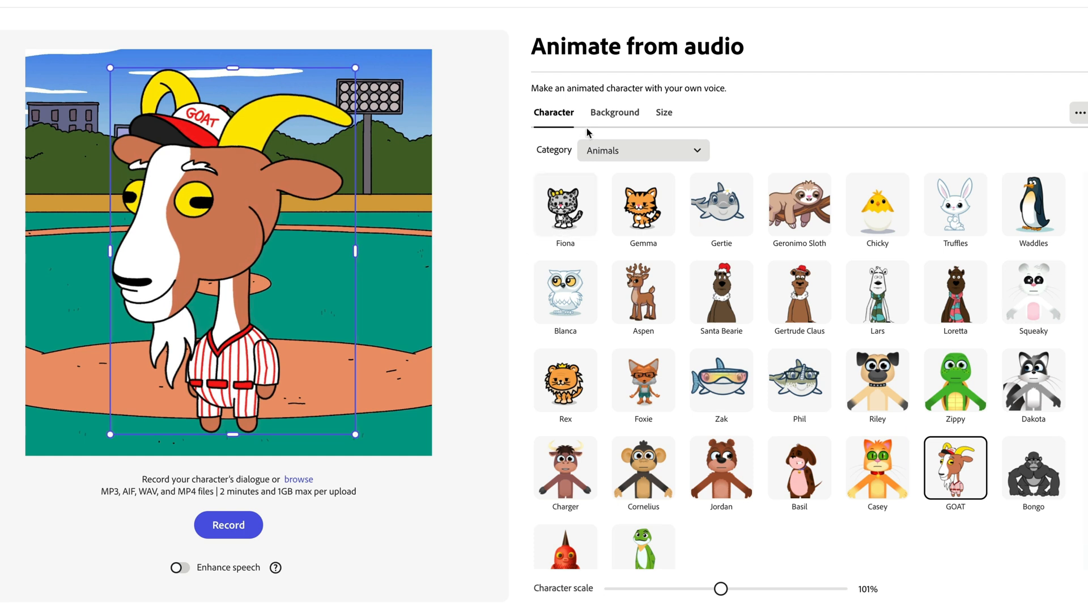
Set the background to Summer Sunset, compare the Instagram size presets, and settle on Square 1:1.
left_click(614, 112)
left_click(637, 340)
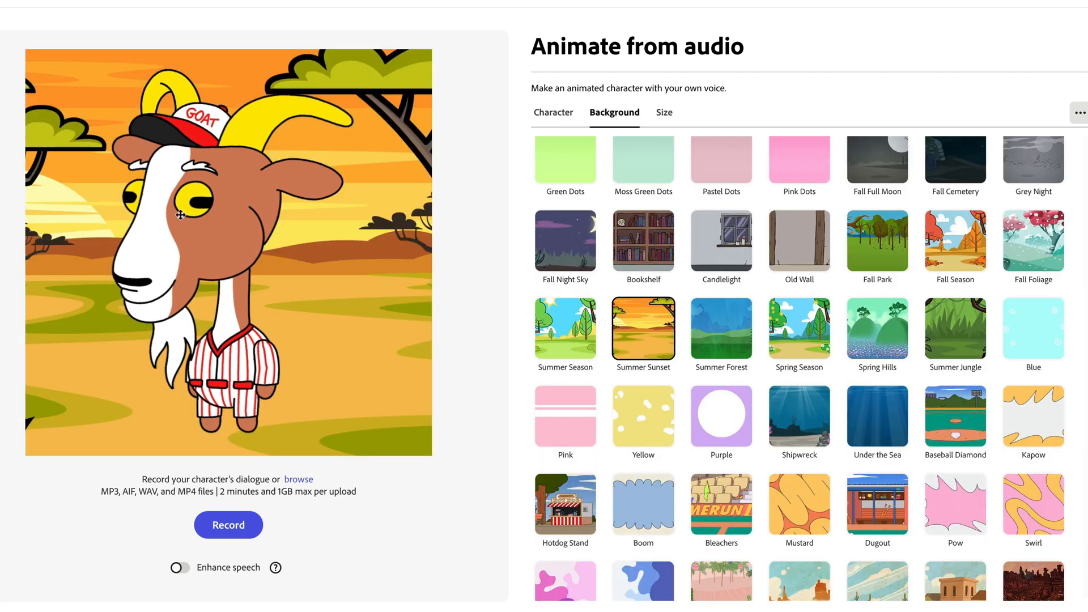
left_click(663, 113)
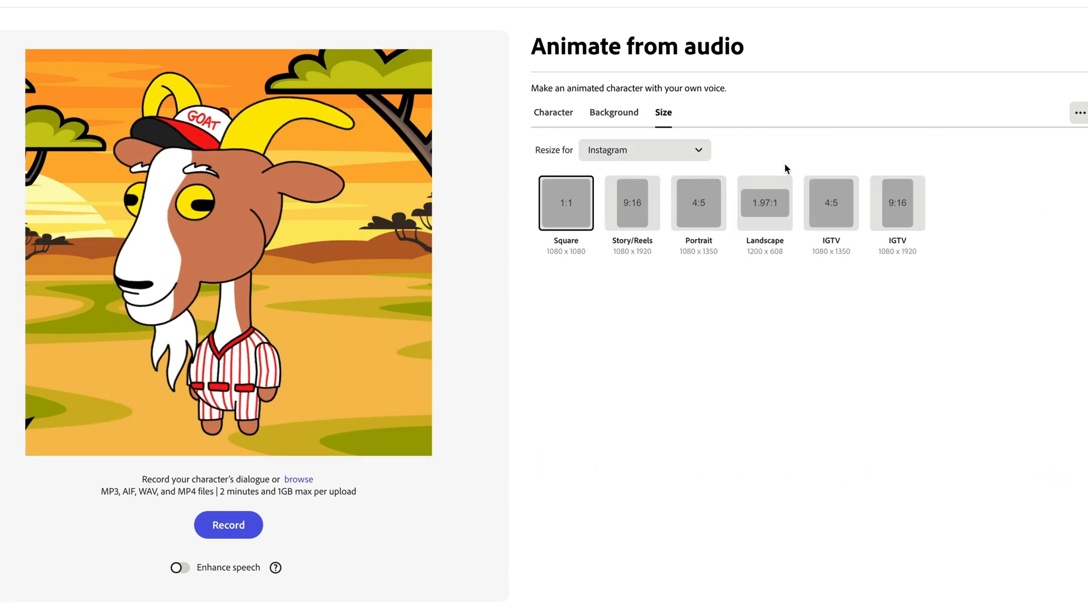
left_click(643, 233)
left_click(718, 216)
left_click(680, 149)
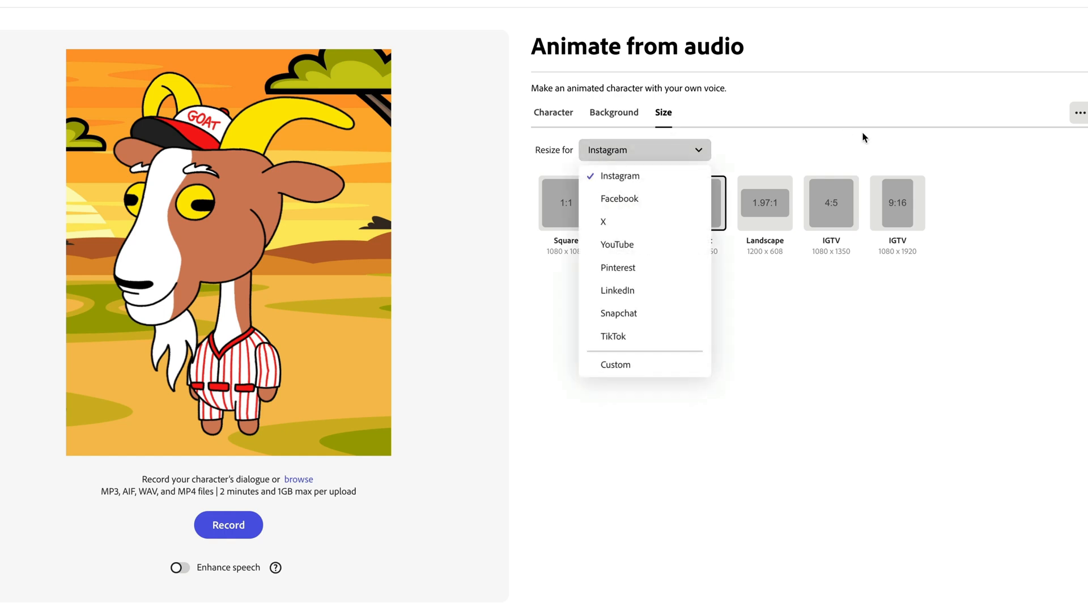
left_click(863, 137)
left_click(557, 204)
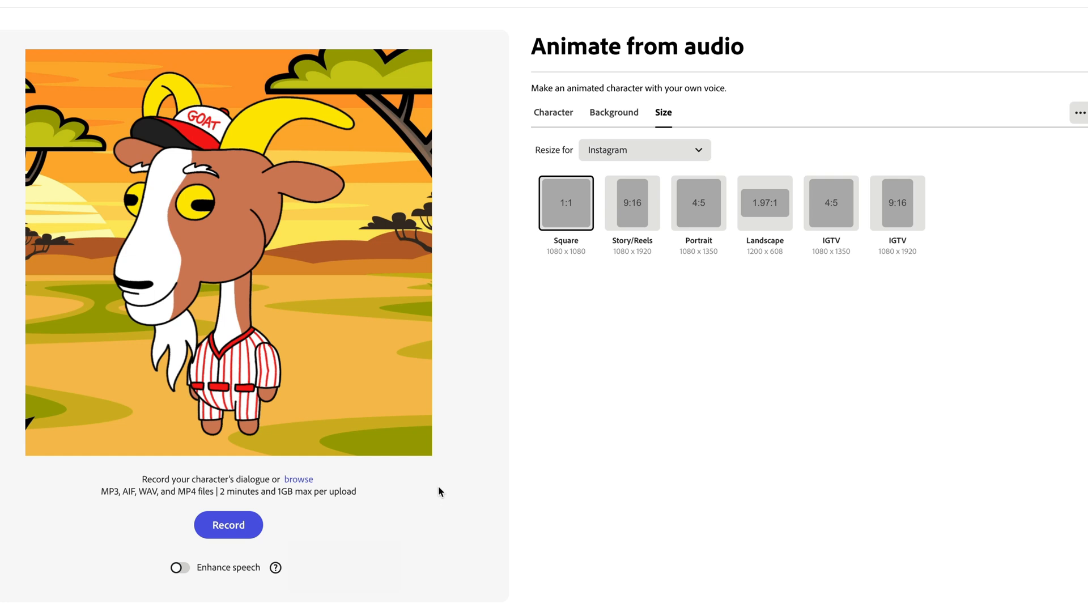
Upload TEST.wav from the Desktop as the character's dialogue and play back the generated animation.
left_click(299, 479)
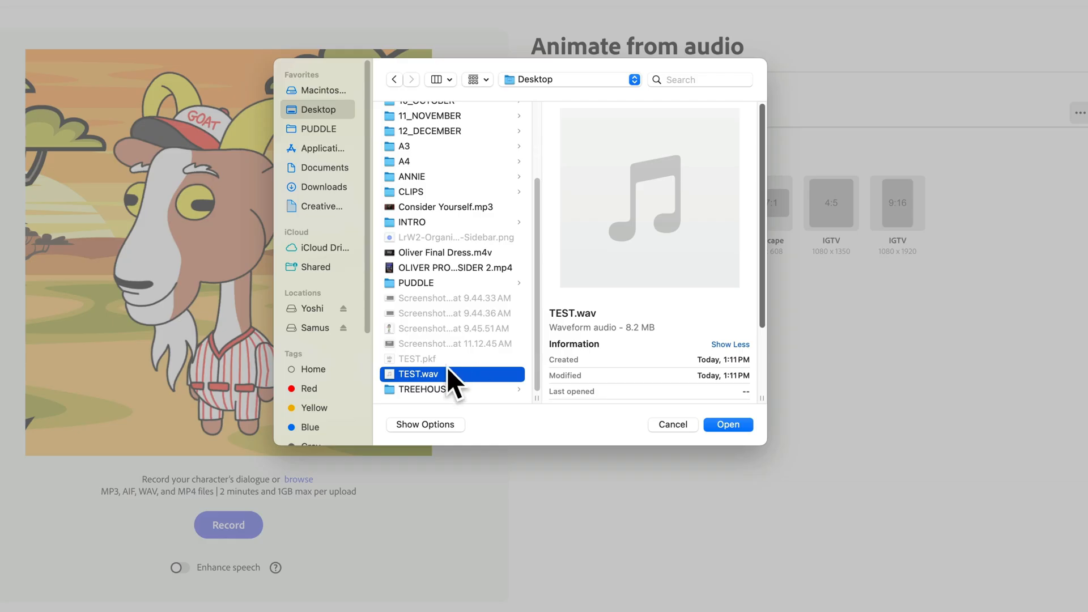
left_click(728, 424)
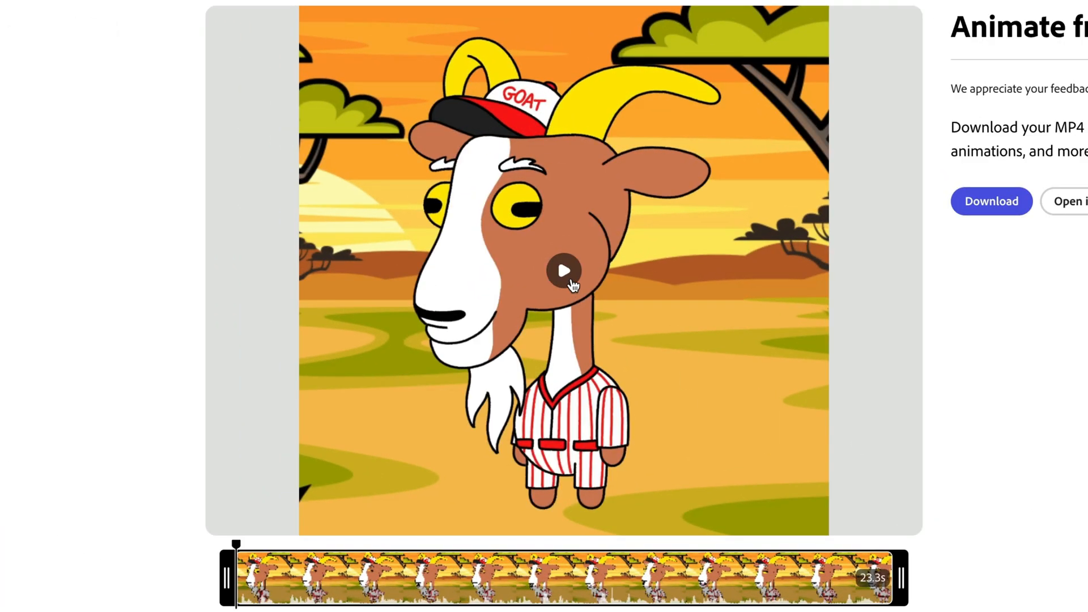
left_click(571, 282)
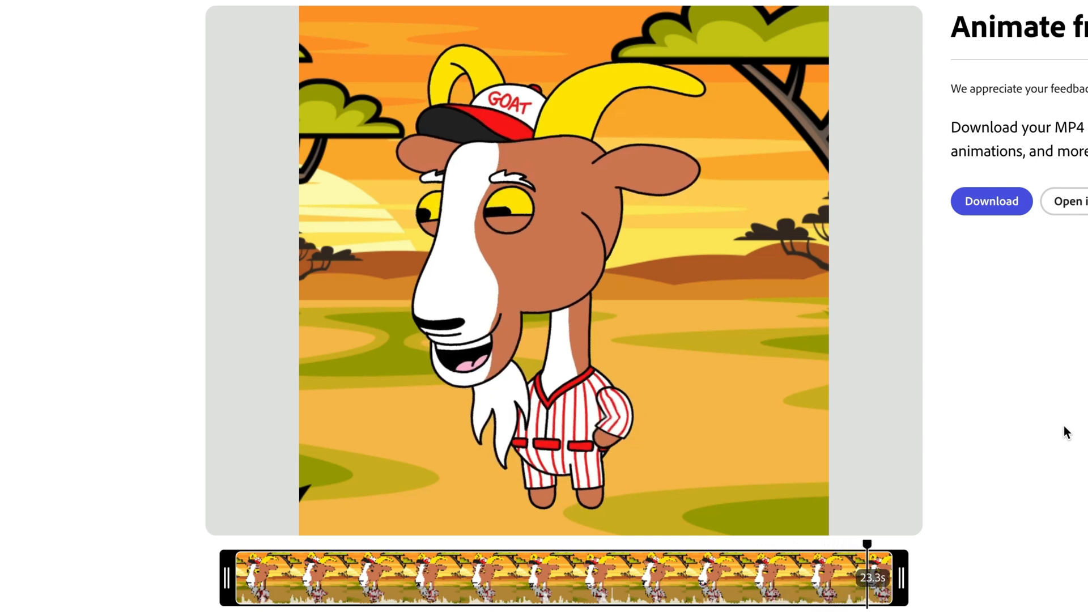
left_click(569, 273)
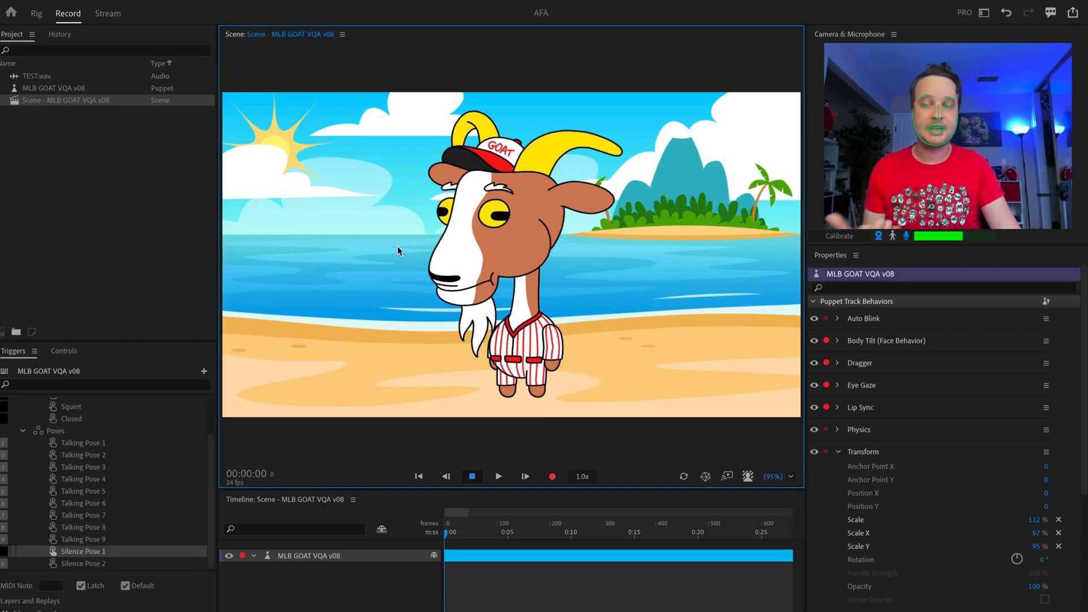
In Adobe Character Animator, add TEST.wav to the scene timeline and compute the MLB GOAT VQA v08 puppet's lip sync from scene audio.
left_click_drag(36, 78, 426, 549)
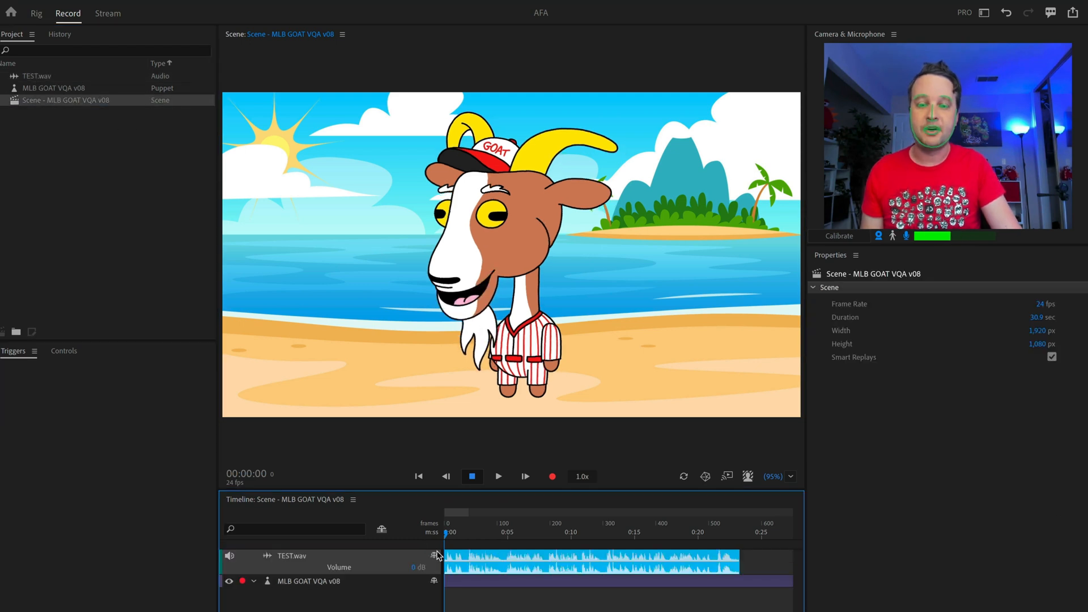
left_click(484, 579)
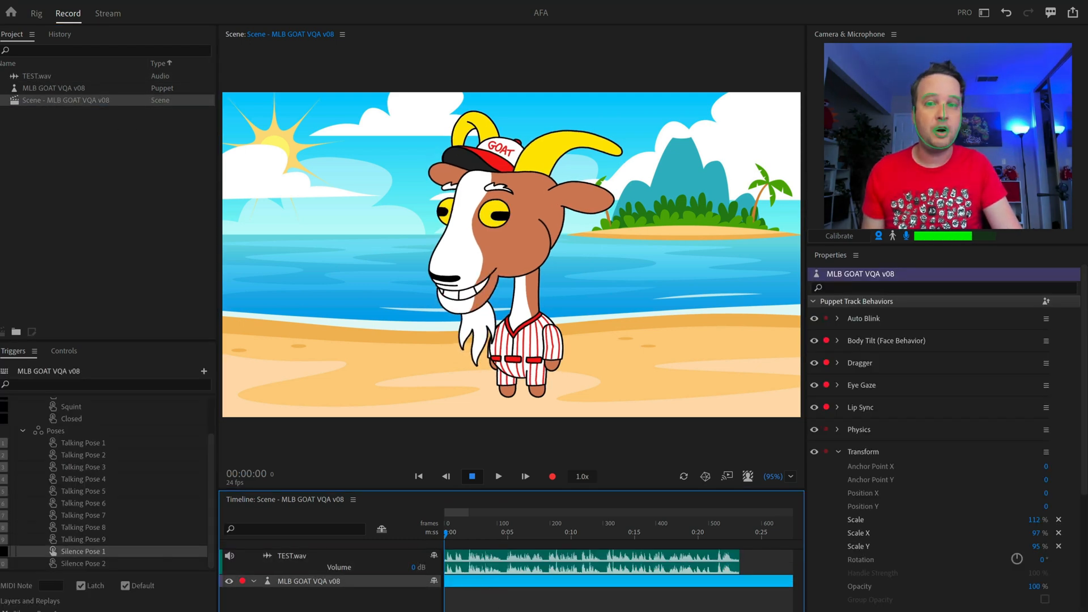
left_click(220, 3)
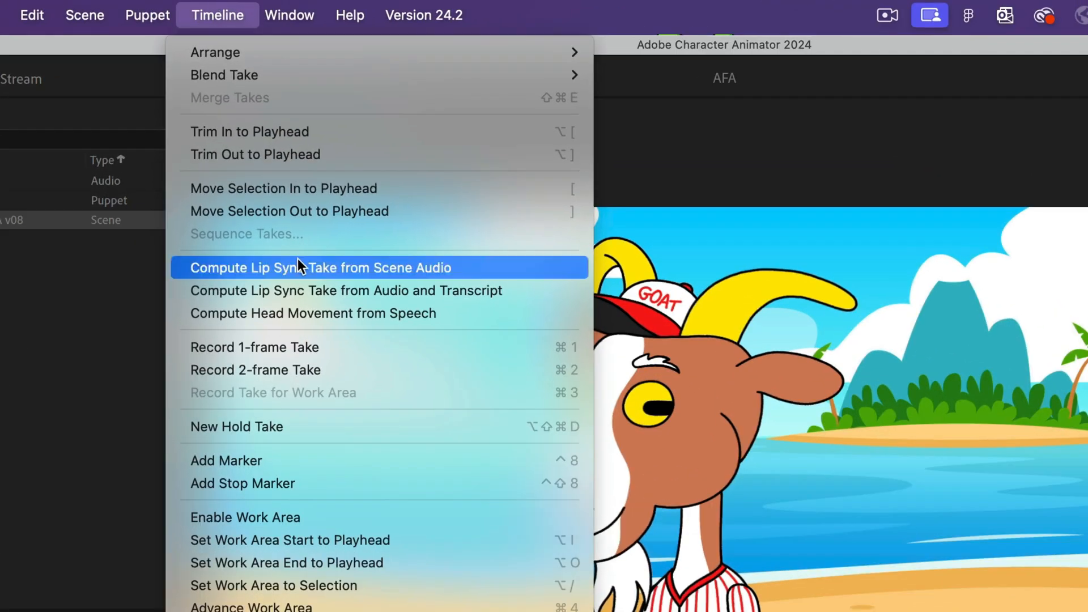
left_click(308, 272)
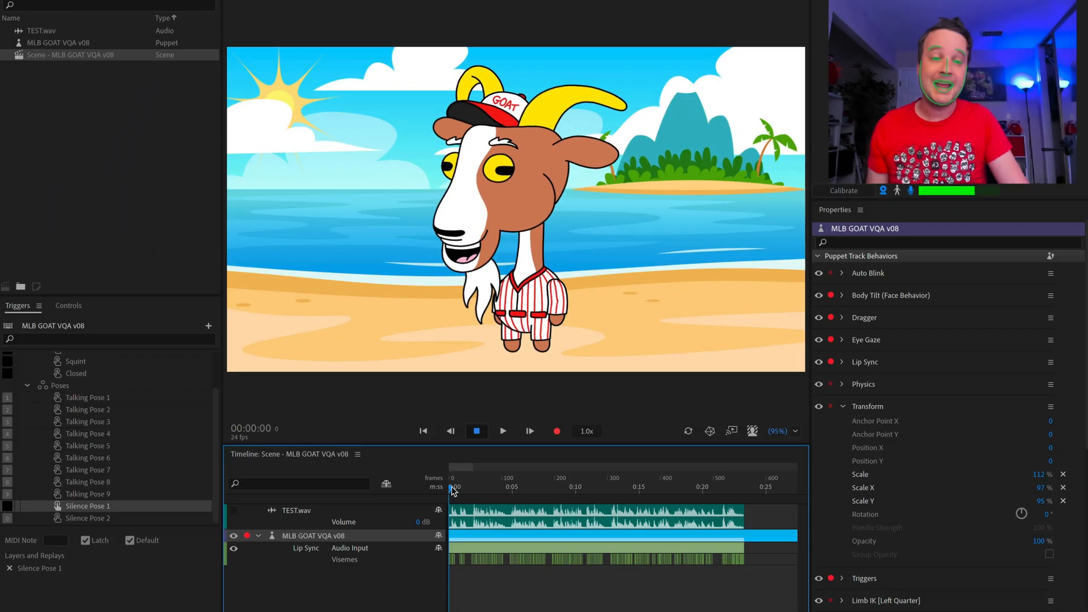
mouse_move(452, 489)
left_mouse_down()
mouse_move(686, 488)
mouse_move(451, 491)
left_mouse_up()
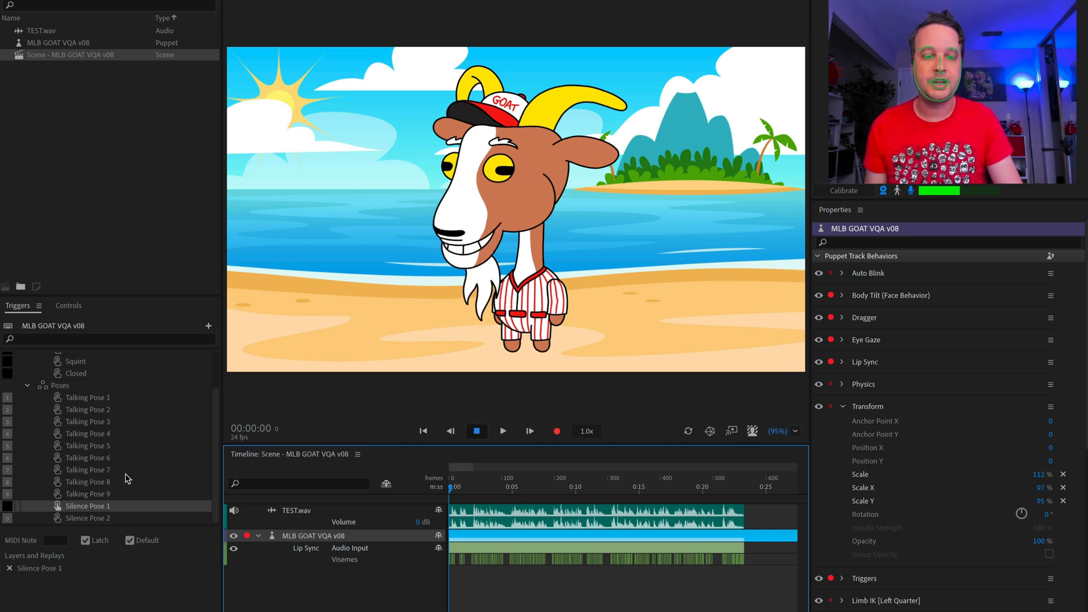
Disarm all puppet track behaviors, re-arm only Triggers for recording, and turn off the microphone input.
left_click(831, 296)
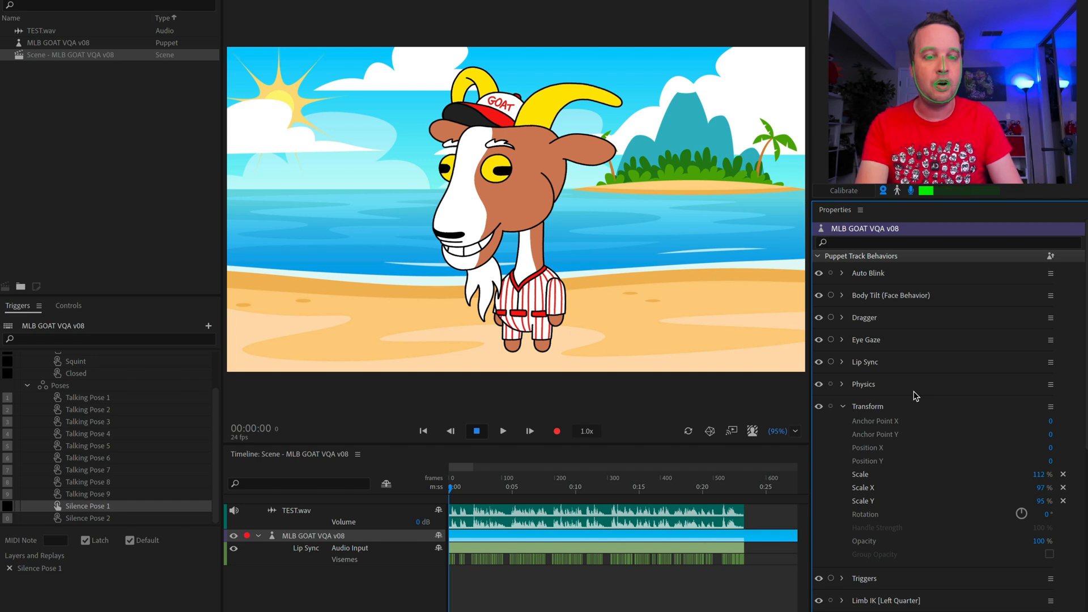
scroll(916, 396, "down", 5)
left_click(831, 441)
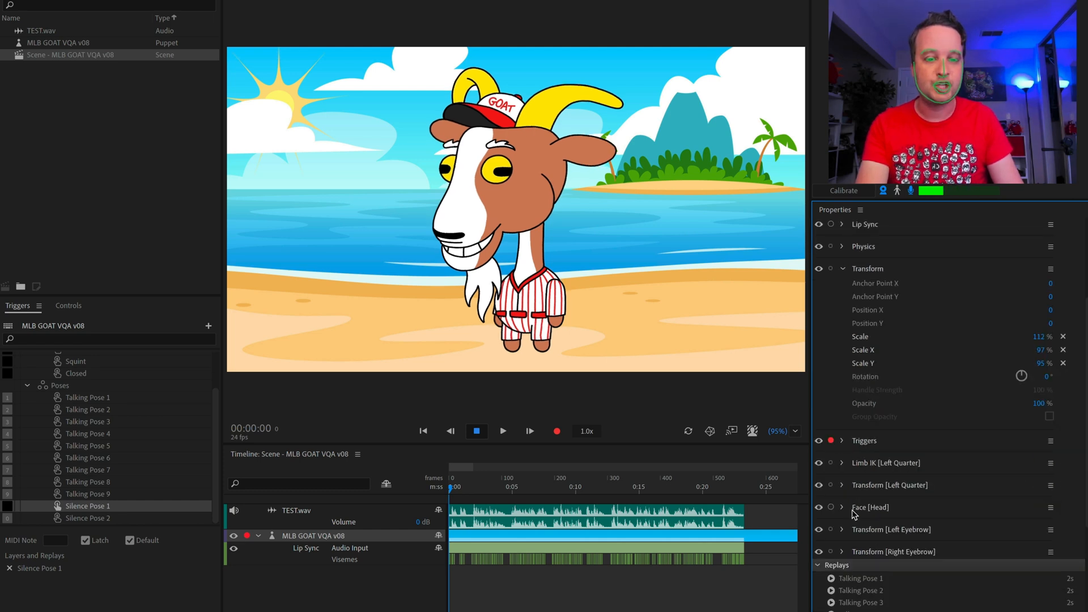
left_click(911, 192)
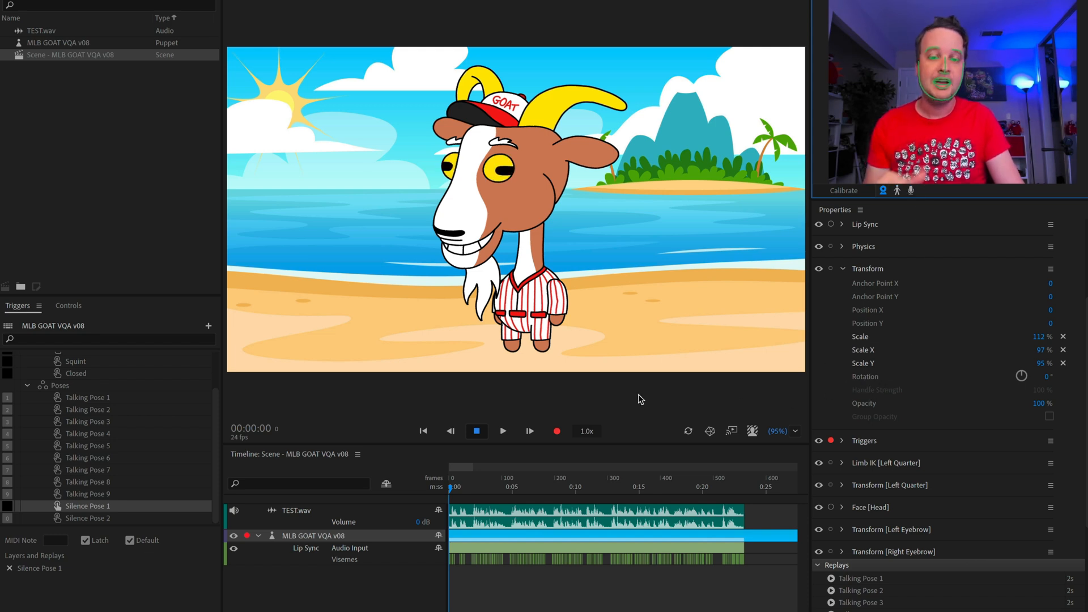
Record a short take of about two seconds that triggers Talking Pose 1.
left_click(559, 433)
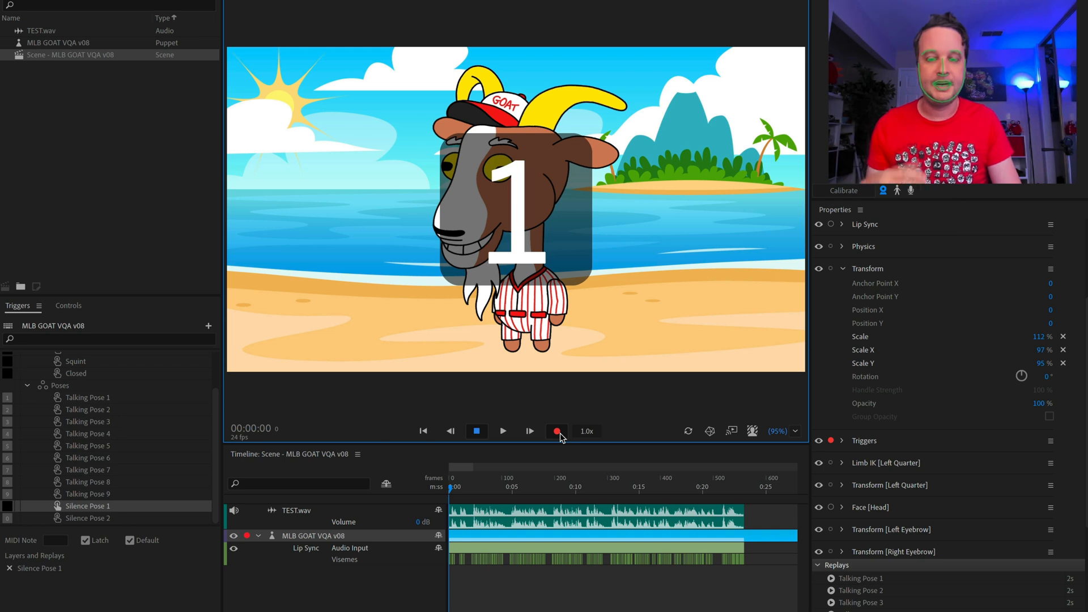
key("1")
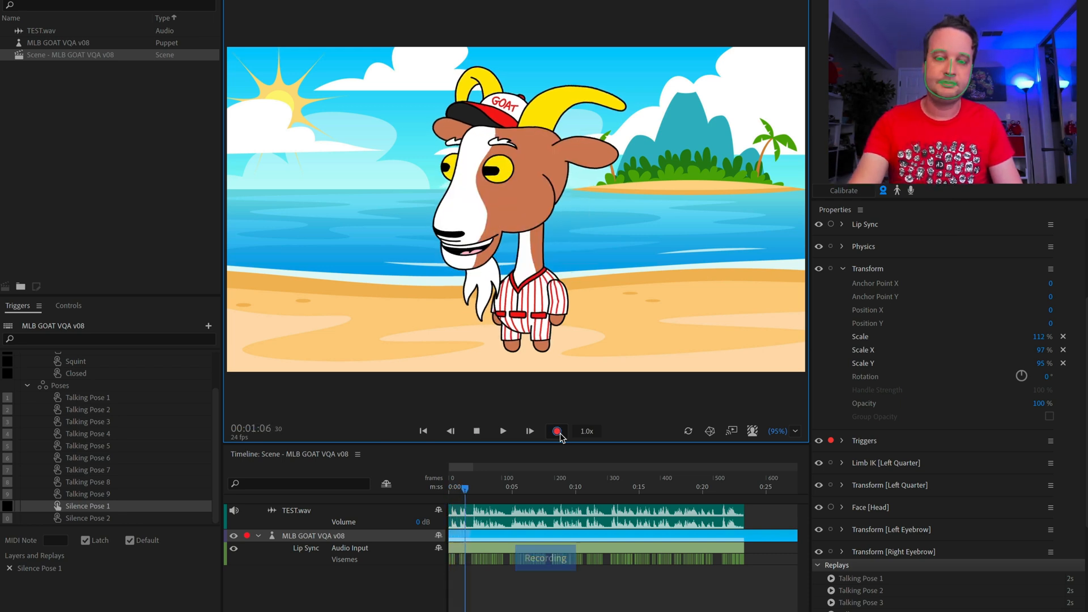
left_click(560, 433)
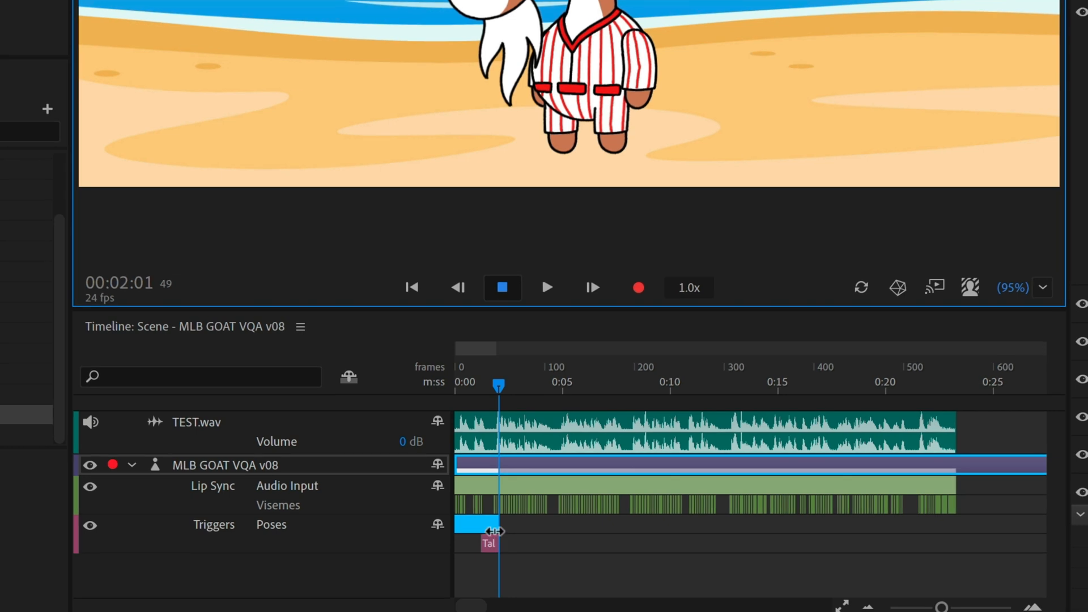
Extend the Poses take to the end of the audio and stretch Talking Pose 1 across the whole take.
left_click_drag(494, 531, 952, 536)
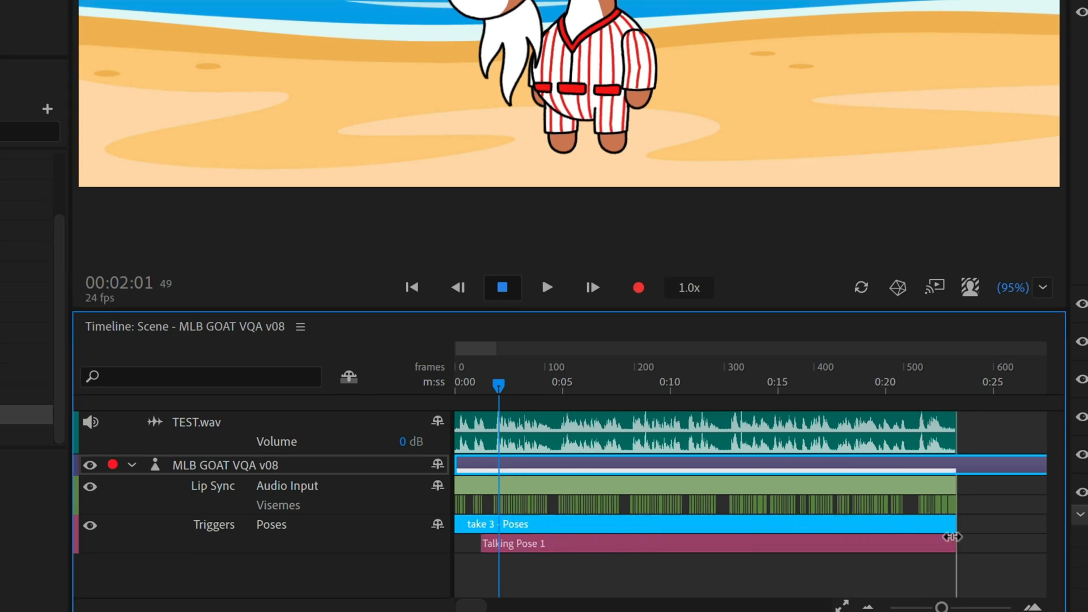
left_click(563, 569)
left_click(562, 547)
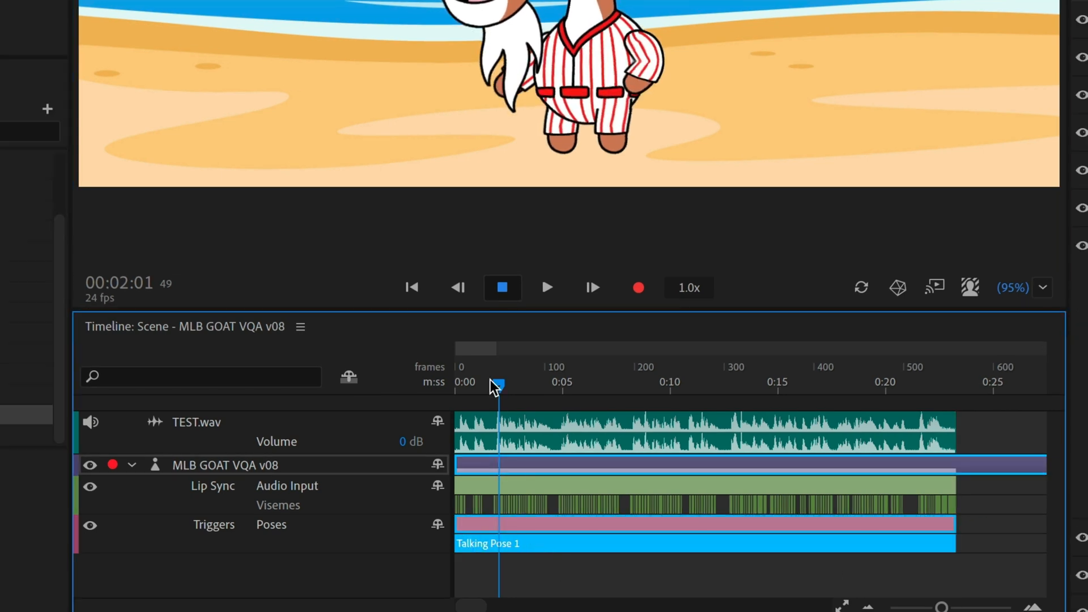
Split the Talking Pose 1 trigger at 00:01:17 and change the second part to Talking Pose 7.
left_click_drag(498, 387, 491, 390)
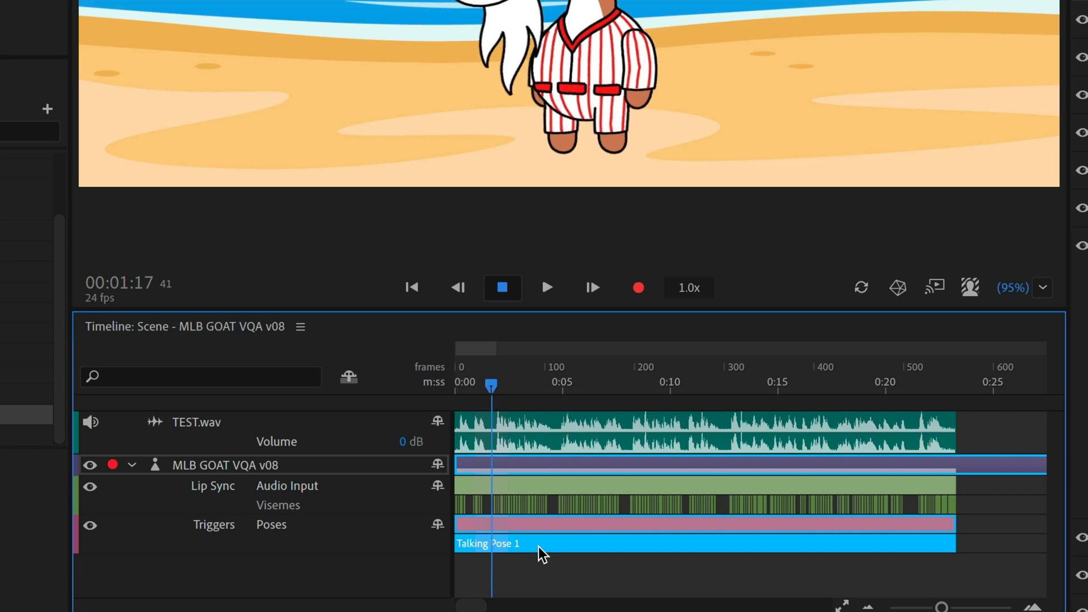
key("super+shift+d")
right_click(549, 542)
left_click(622, 465)
Split the Talking Pose 7 trigger at 00:04:17 and change the later part to Talking Pose 4.
left_click(560, 384)
left_click_drag(560, 383, 556, 384)
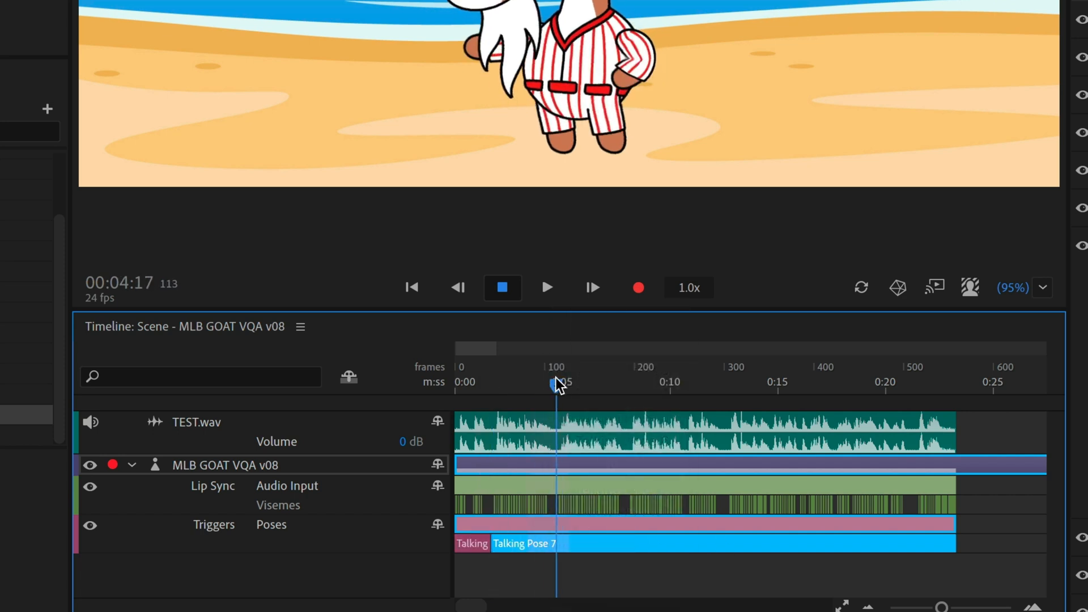
key("super+shift+d")
right_click(589, 545)
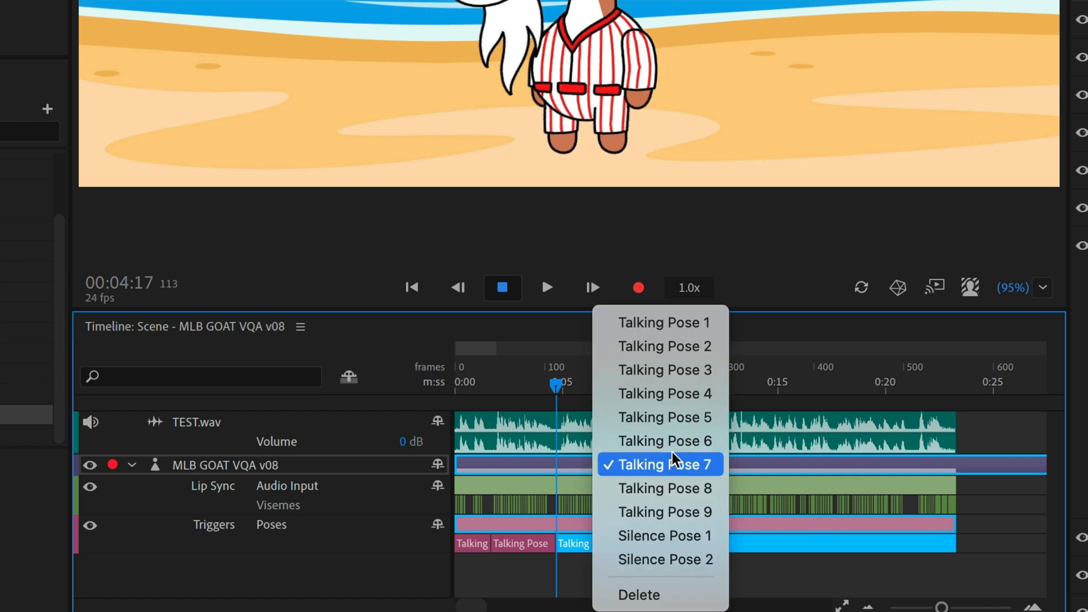
left_click(651, 393)
Split the Talking Pose 4 trigger at 00:07:23 and change the later part to Talking Pose 2.
left_click(624, 386)
left_click_drag(623, 388, 626, 385)
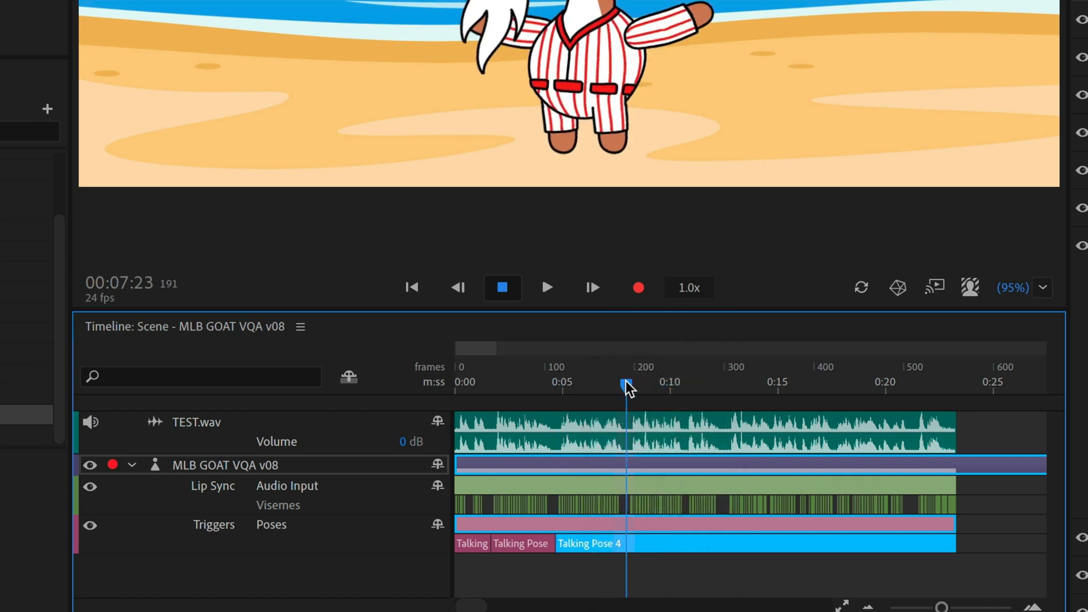
key("super+shift+d")
right_click(667, 546)
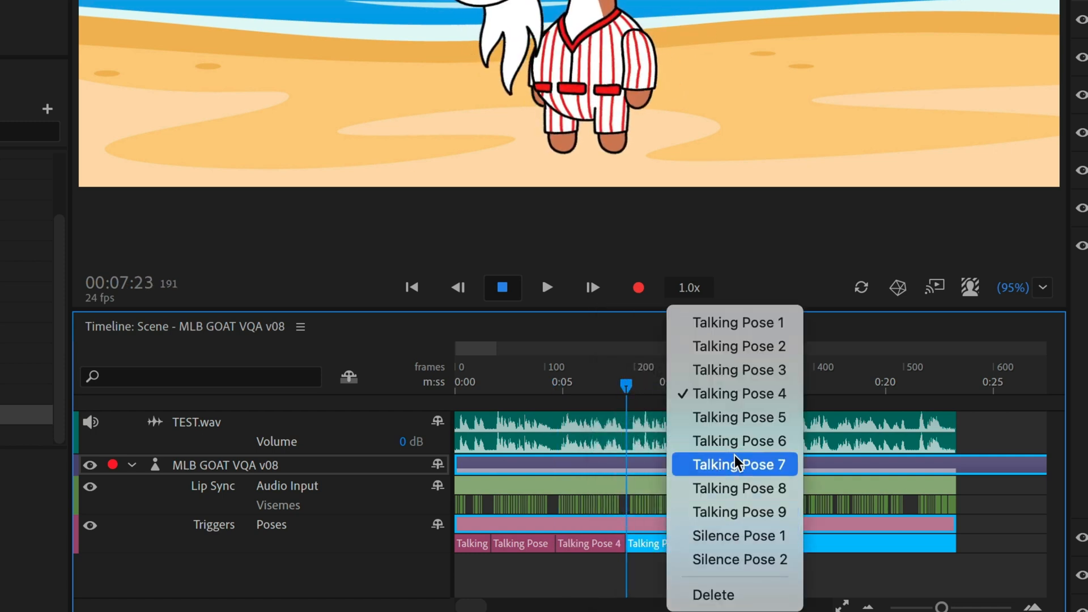
left_click(762, 346)
Split the Talking Pose 2 trigger at 00:12:11 and change the remaining part to Talking Pose 9.
left_click(723, 384)
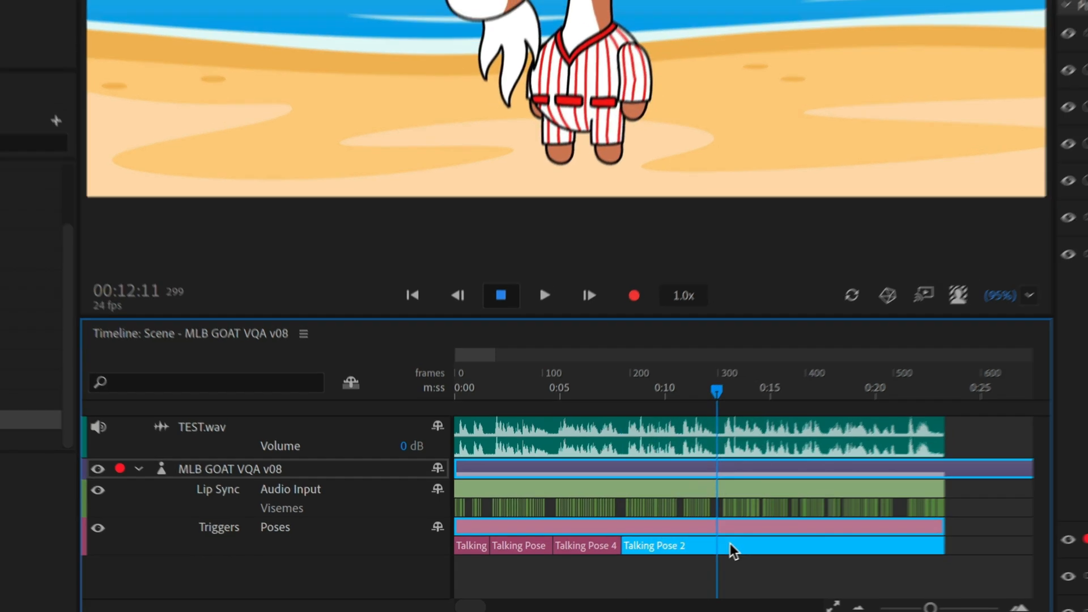
key("super+shift+d")
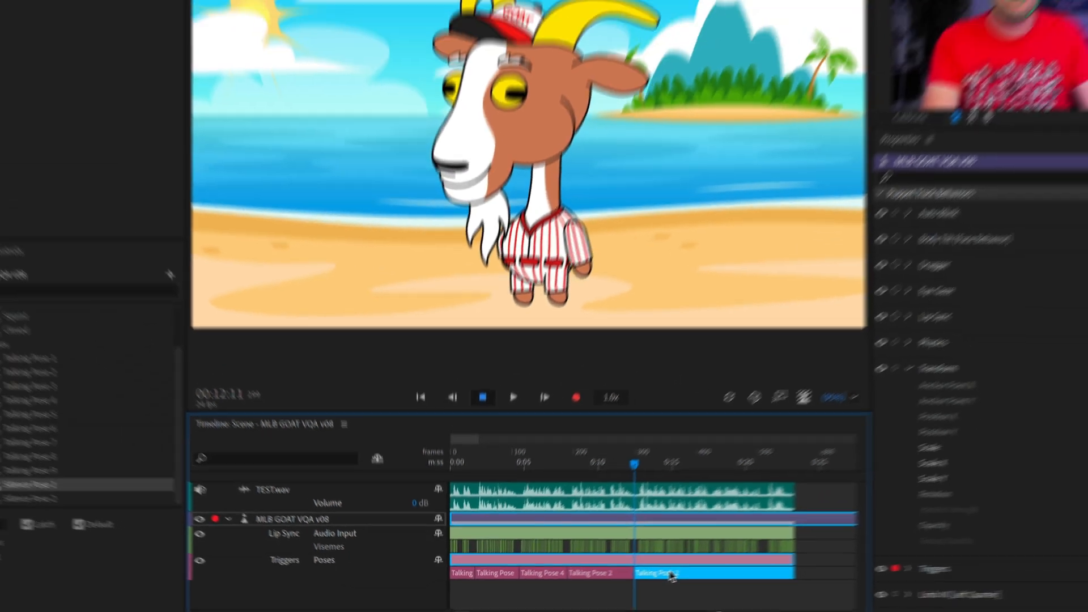
right_click(770, 548)
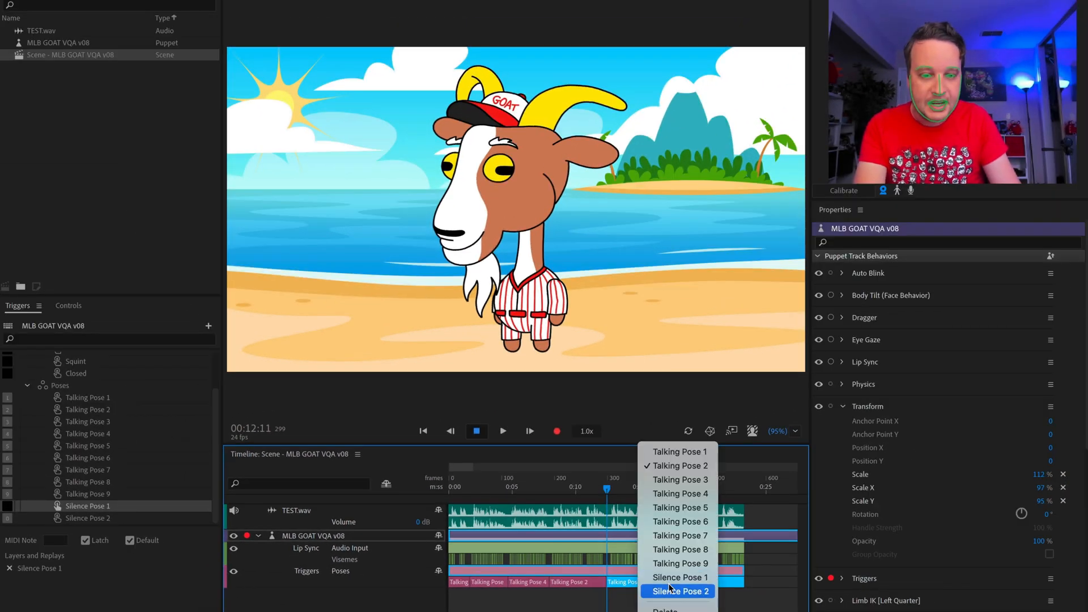
left_click(671, 563)
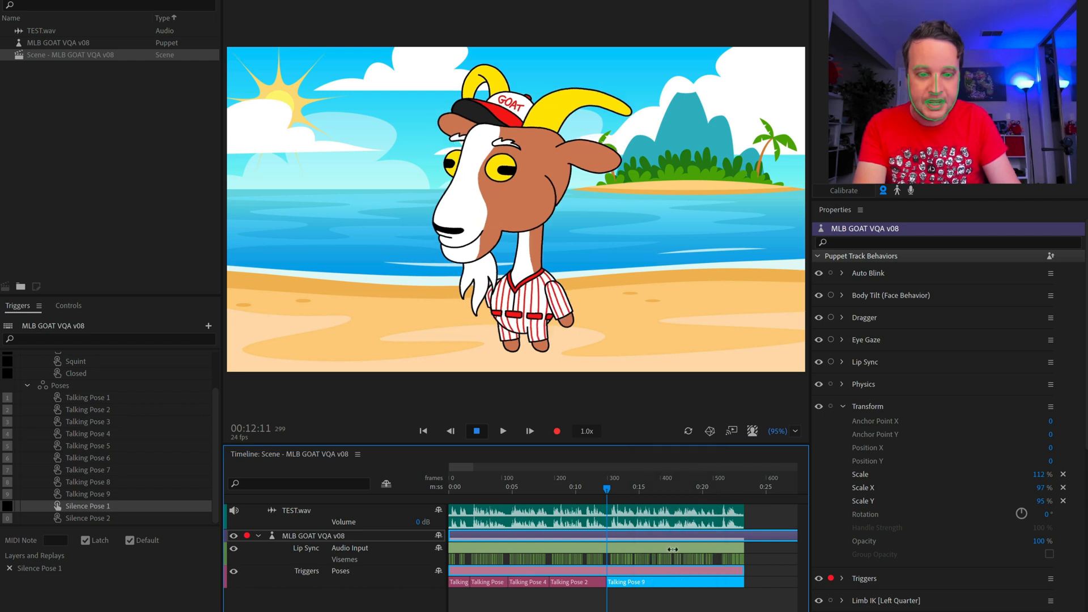
Split the Talking Pose 9 trigger at 00:15:23 and change the later part to Talking Pose 5.
left_click(650, 489)
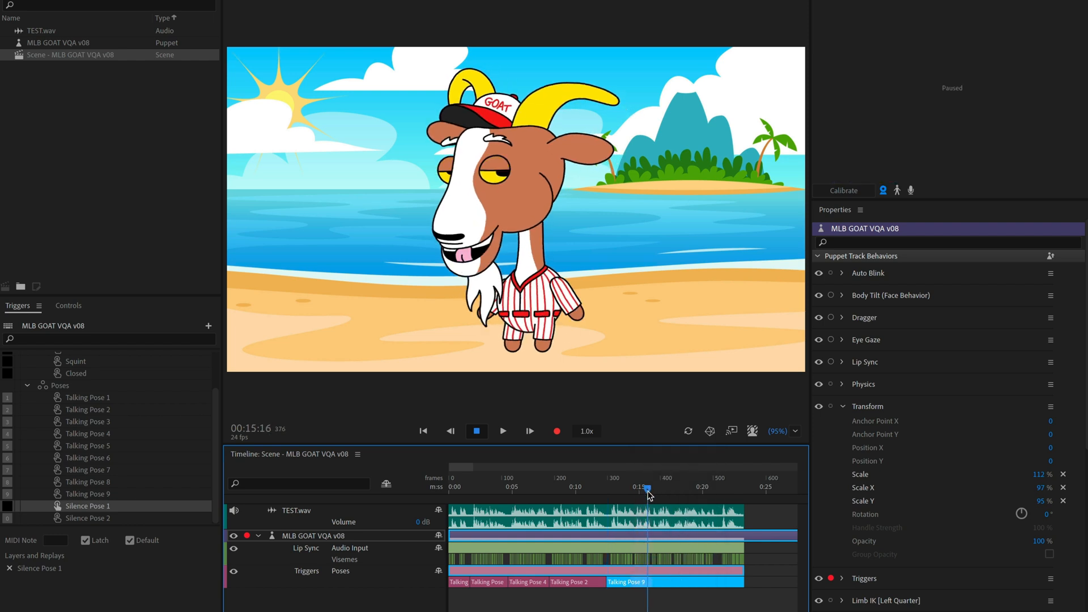
key("super+shift+d")
right_click(679, 584)
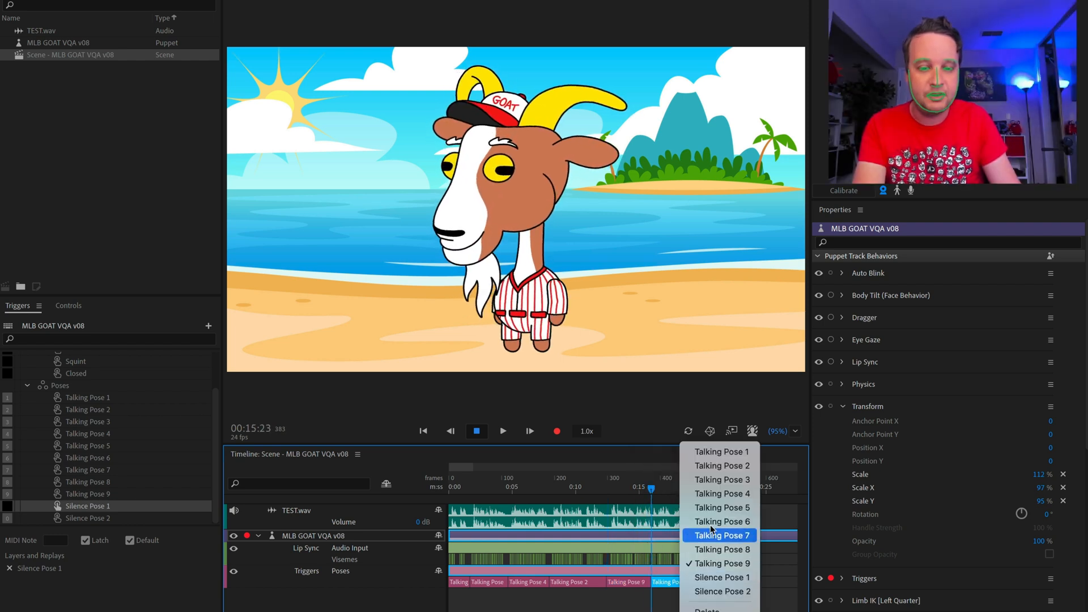
left_click(713, 506)
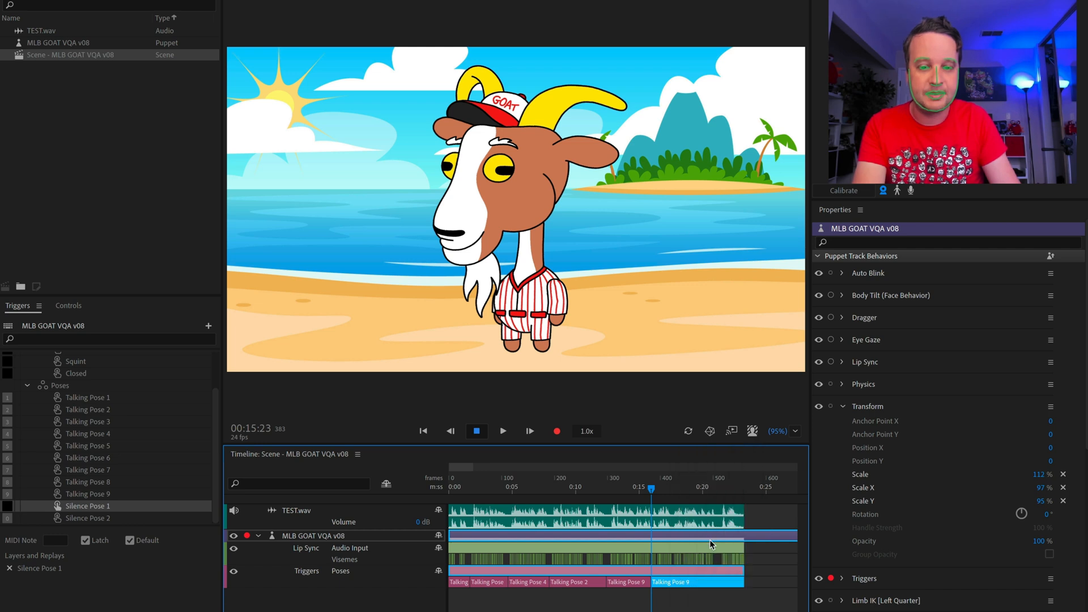
Split the Talking Pose 5 trigger at 00:19:18 and change the later part to Talking Pose 1.
left_click_drag(673, 487, 700, 489)
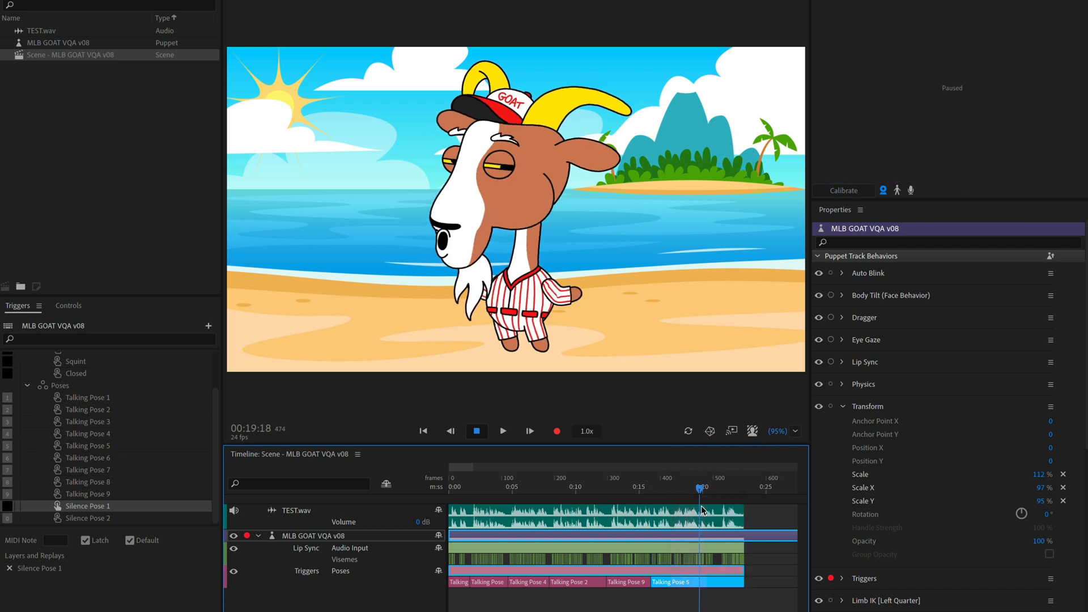
key("super+shift+d")
right_click(708, 582)
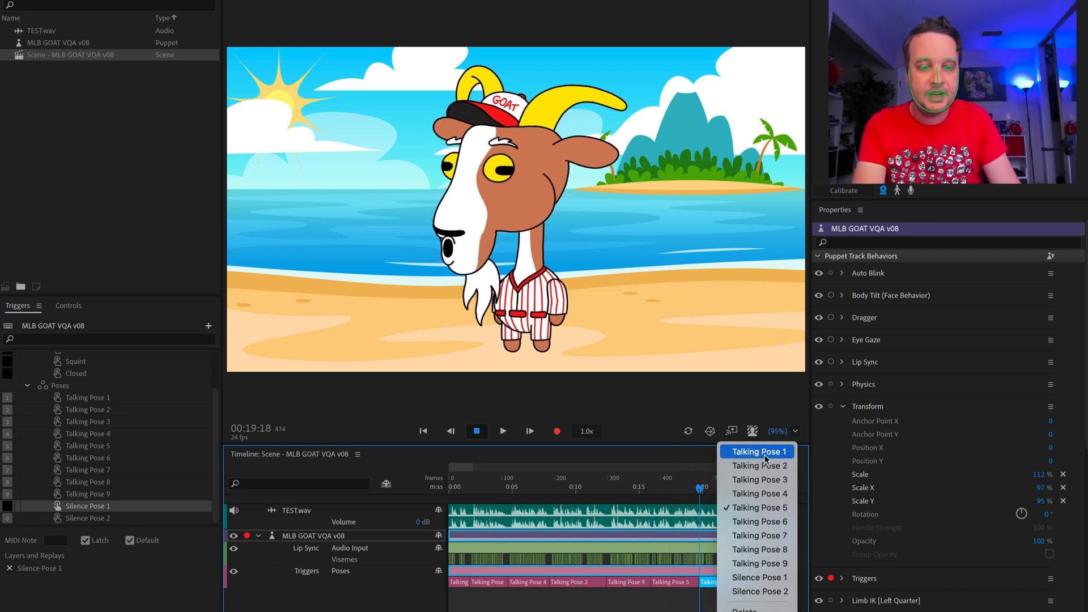
left_click(758, 452)
Split the last Talking Pose 1 trigger at 00:21:08 and change the remaining part to Talking Pose 8.
left_click(720, 478)
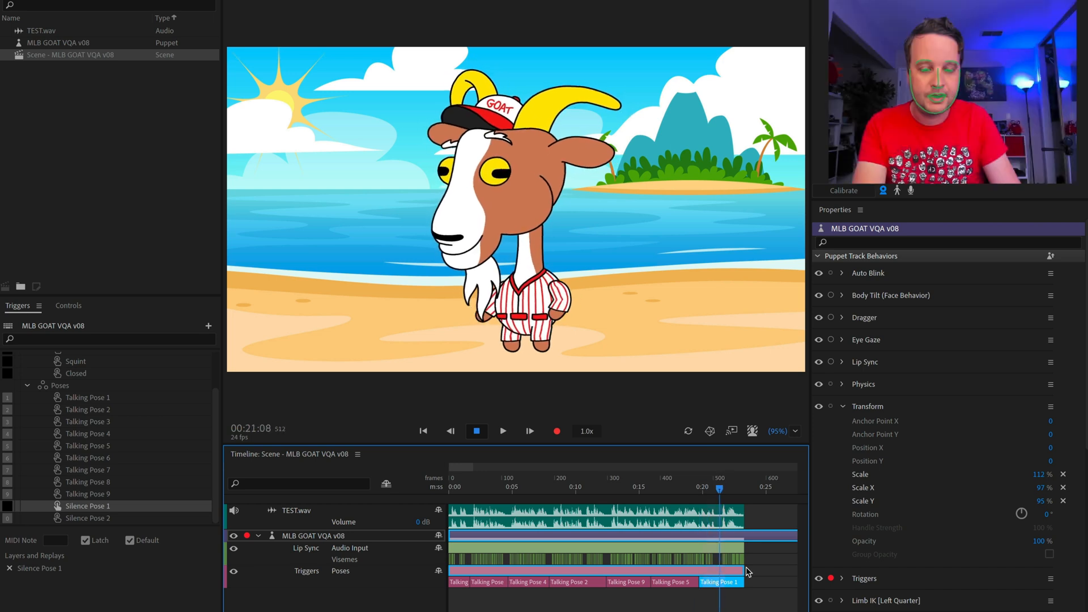
key("super+shift+d")
right_click(731, 582)
left_click(785, 550)
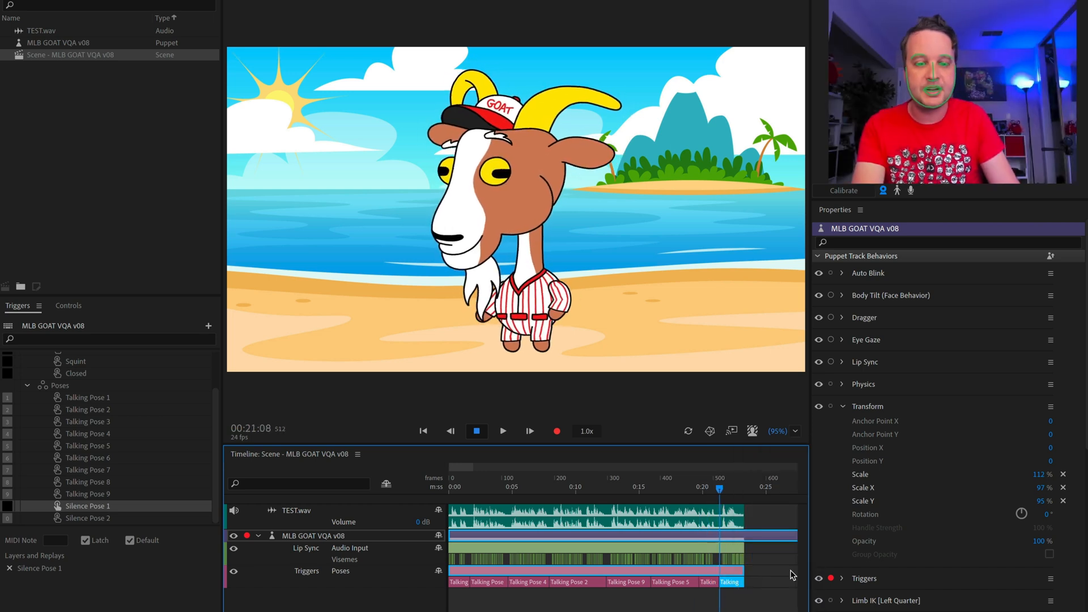
Play the scene from the start to review the lip sync and the talking-pose sequence.
key("Home")
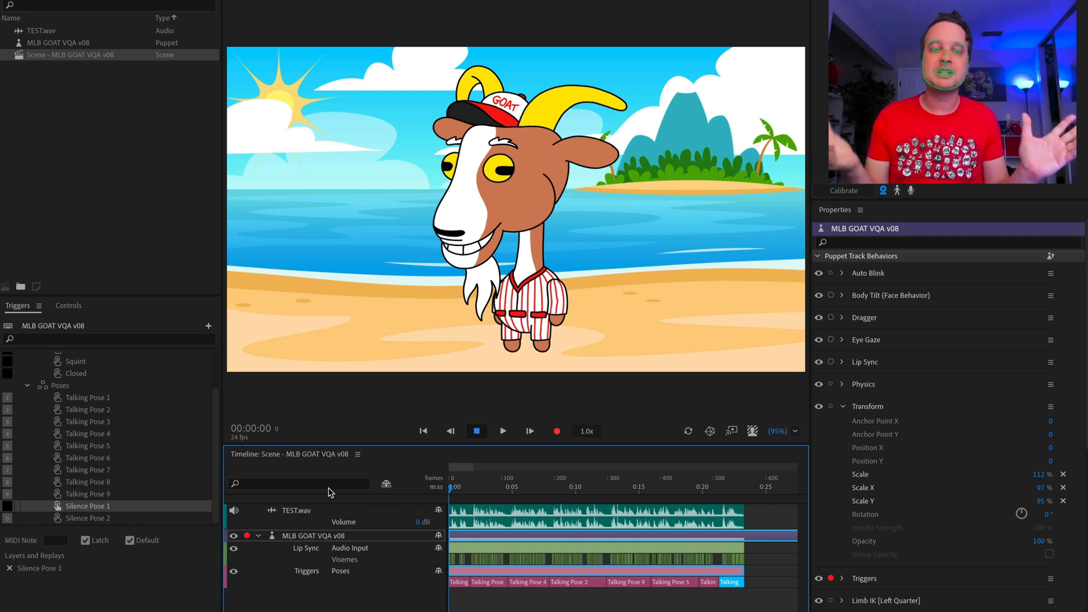
key("space")
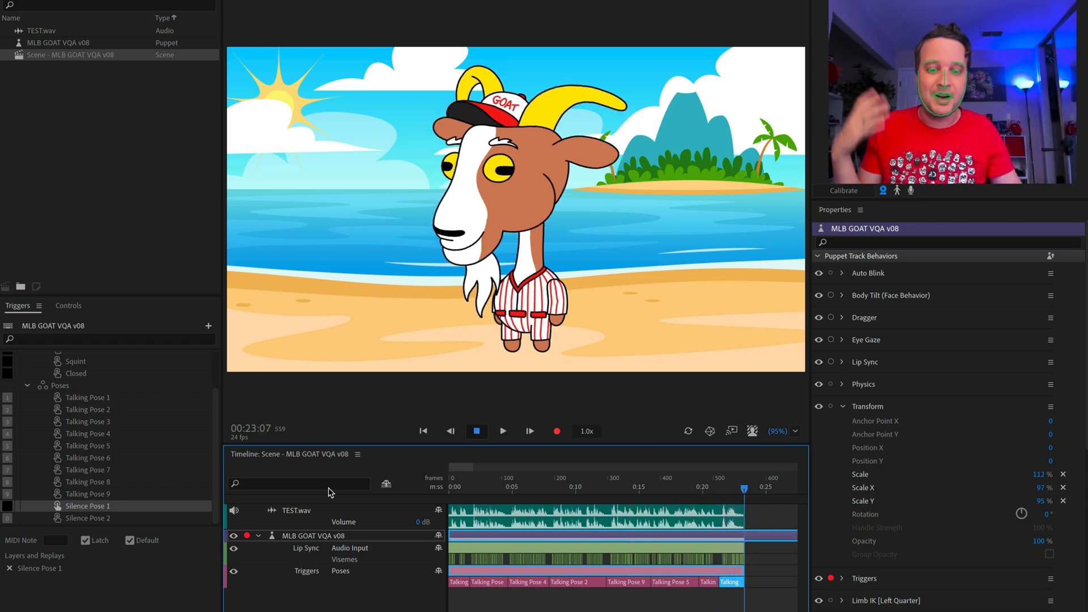
Split the Talking Pose 2 trigger at 00:10:17 and clear the selection.
left_click(584, 486)
left_click(592, 584)
right_click(591, 584)
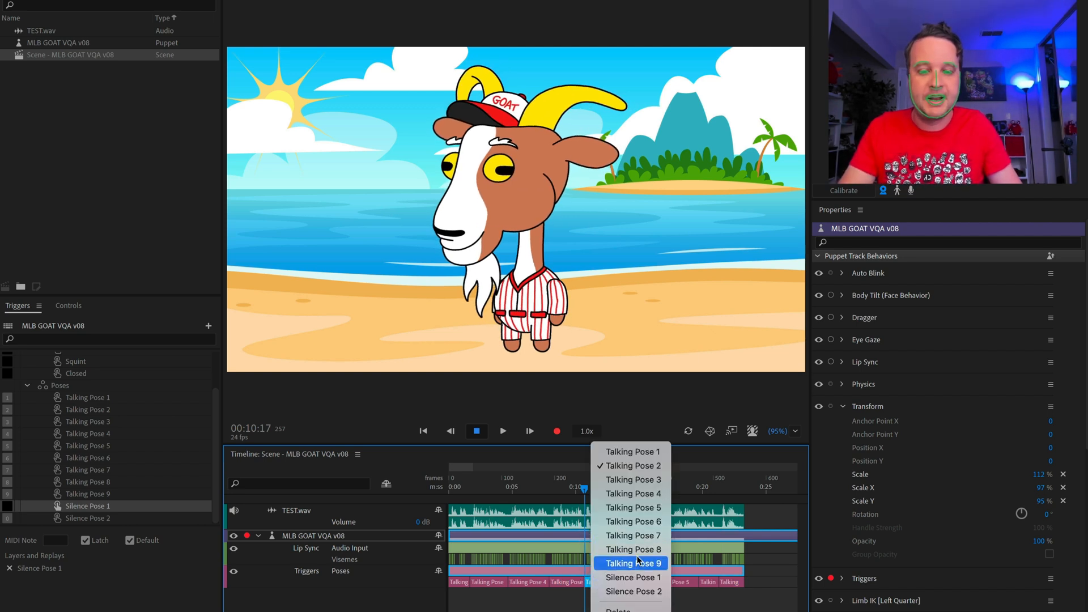
left_click(747, 583)
left_click(786, 593)
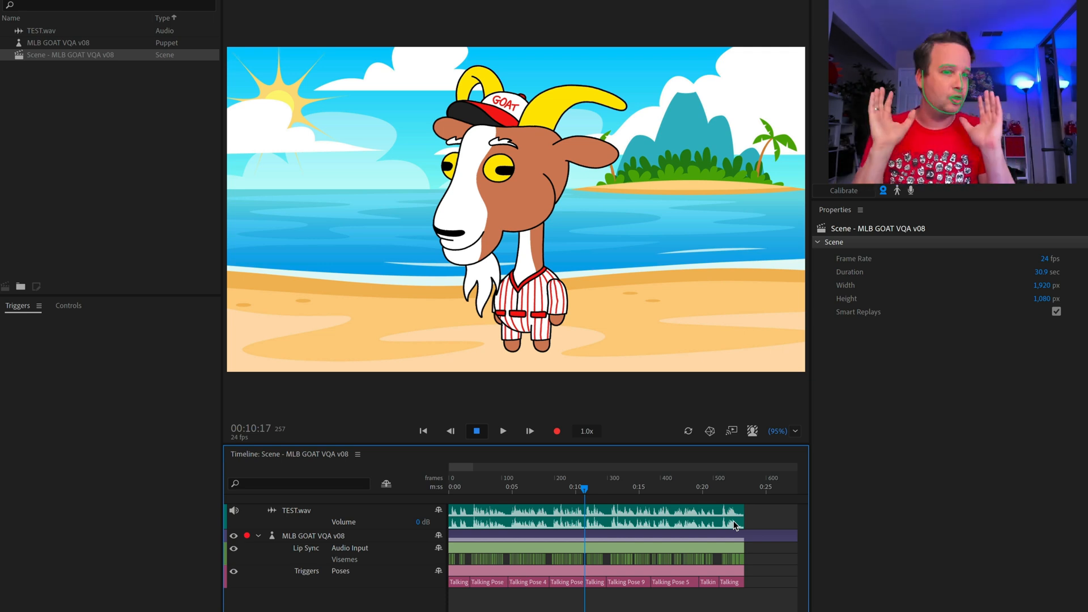
Delete all lip sync and trigger takes together with the TEST.wav audio from the scene.
left_click_drag(760, 599, 460, 546)
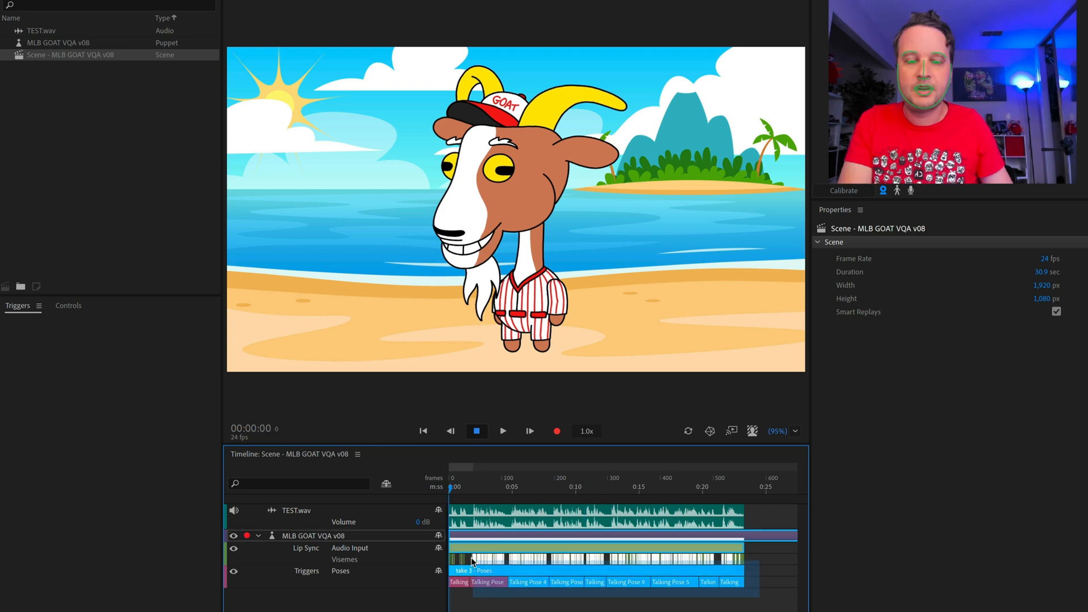
key("Delete")
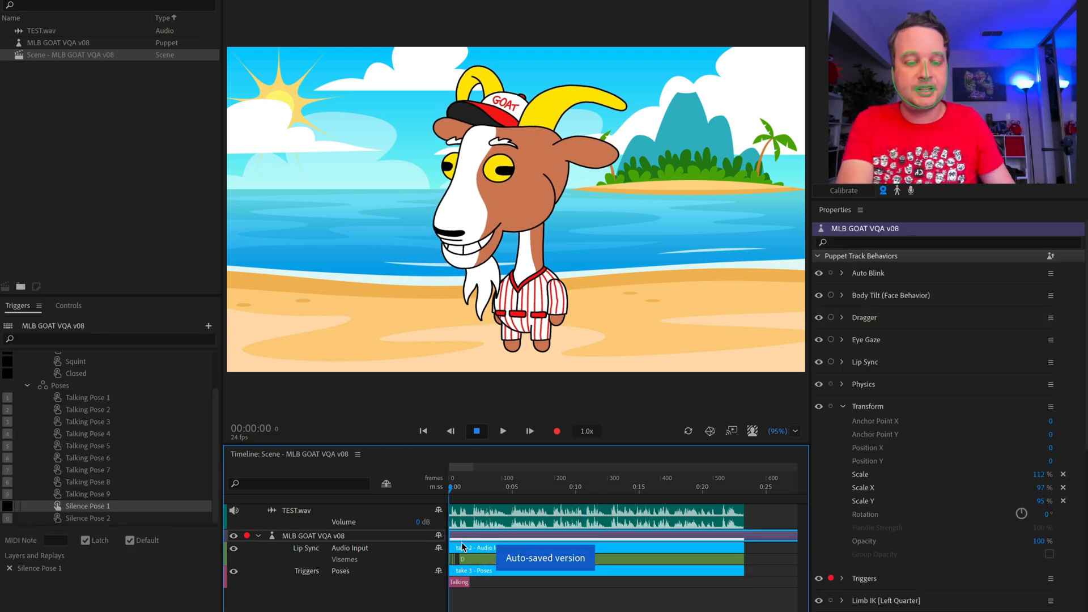
key("Delete")
left_click(538, 516)
key("Delete")
Examine the GOAT puppet's Poses swap set and switch Silence Pose 1's default state off and back on.
left_click(338, 510)
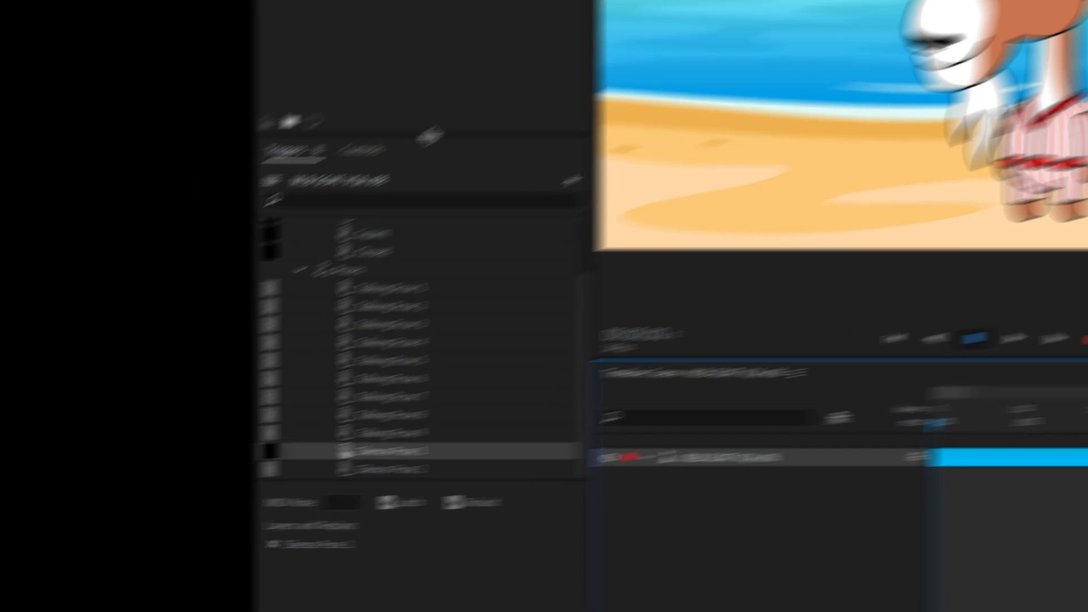
left_click_drag(116, 296, 116, 262)
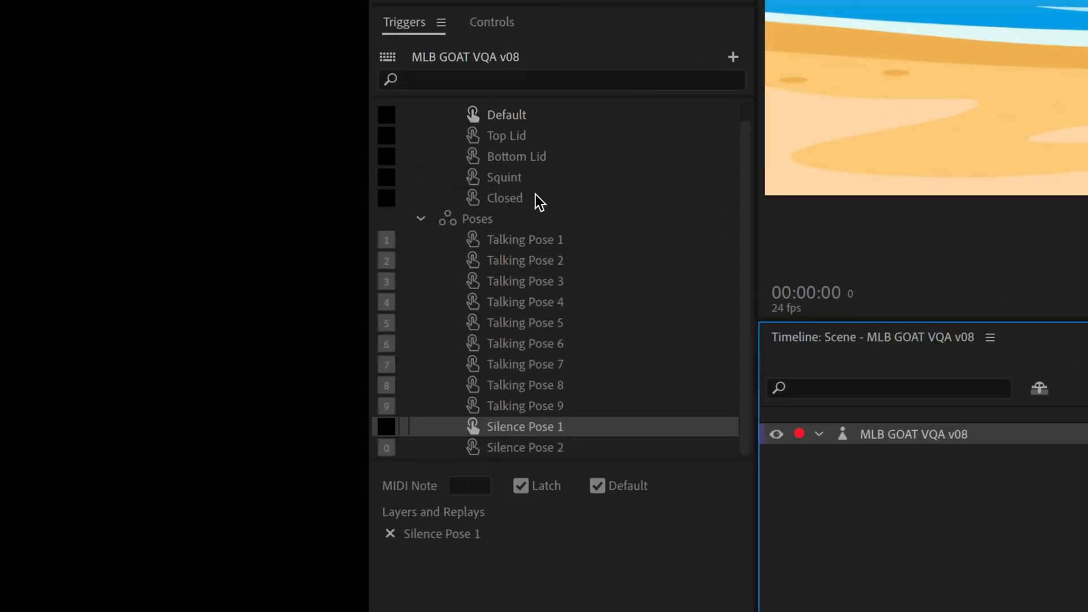
left_click(529, 224)
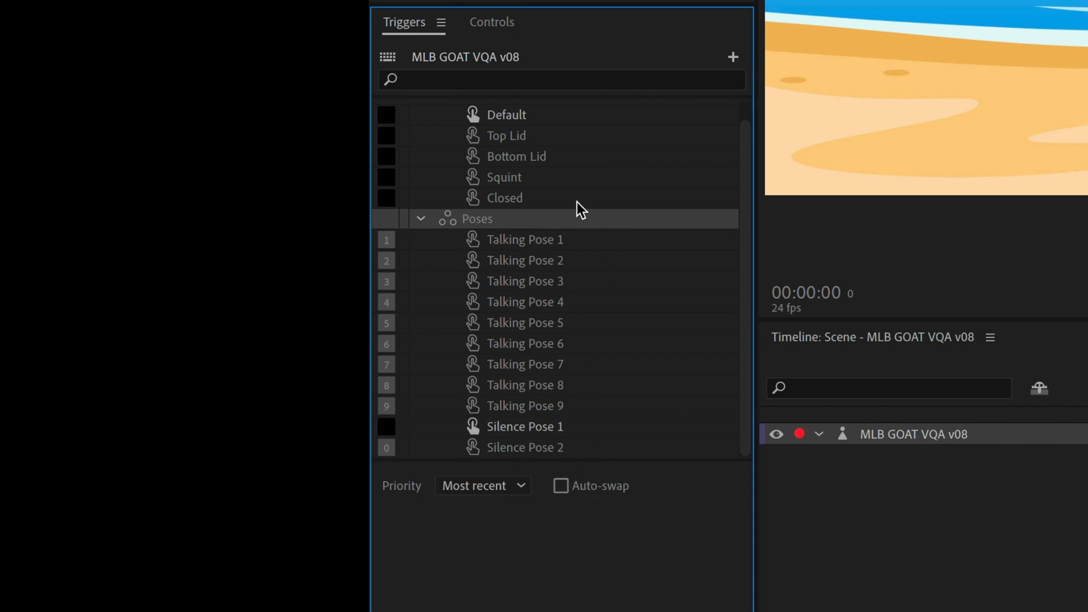
left_click(561, 433)
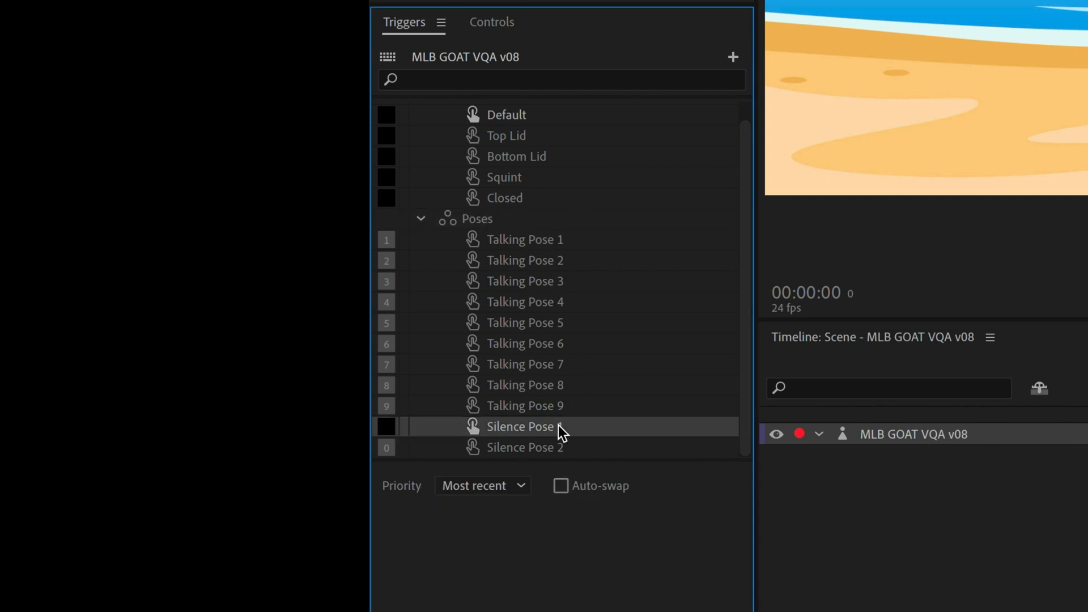
left_click(472, 426)
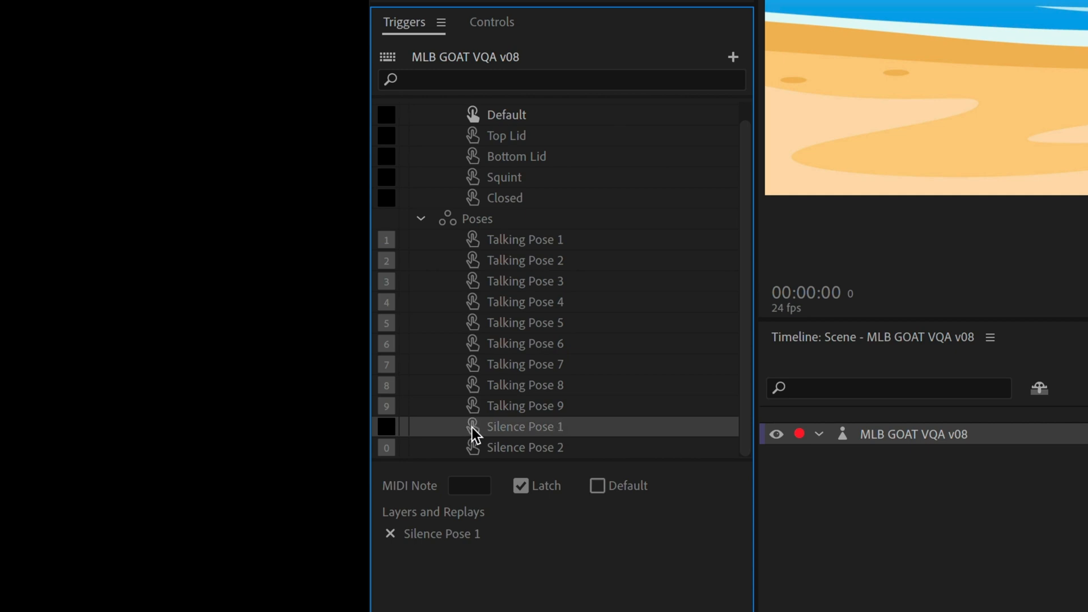
left_click(472, 428)
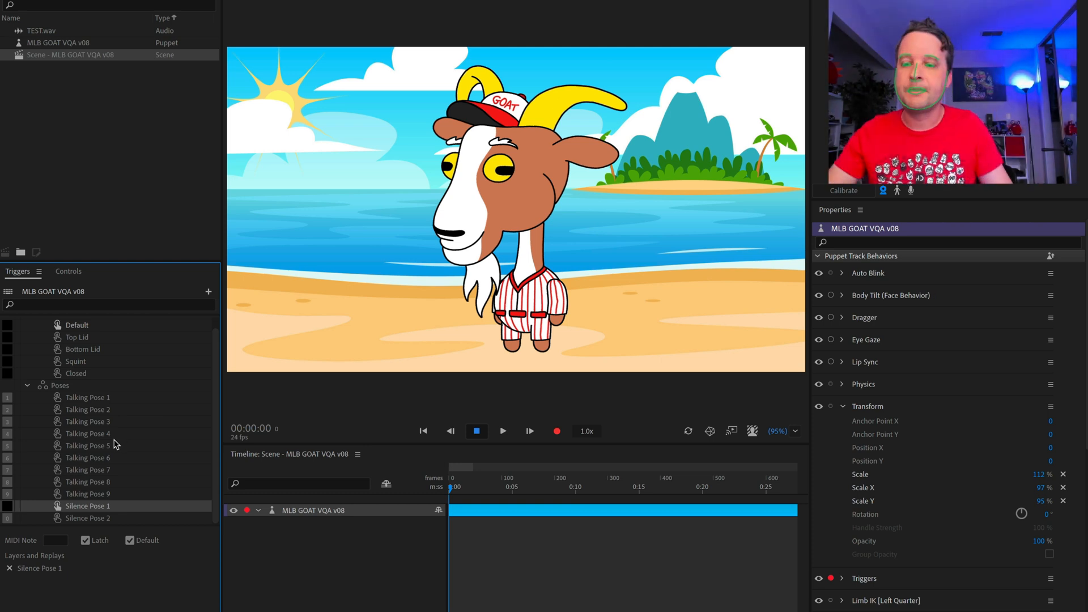
Preview the puppet's replays one after another, from Talking Pose 1 through Talking Pose 9.
scroll(907, 482, "down", 5)
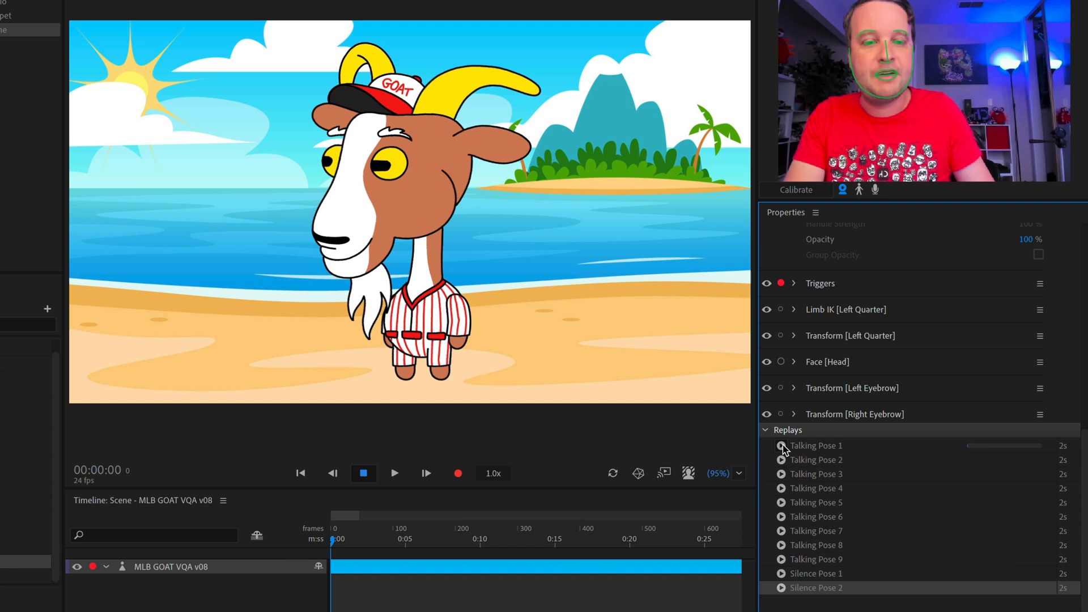
left_click(796, 434)
left_click(782, 459)
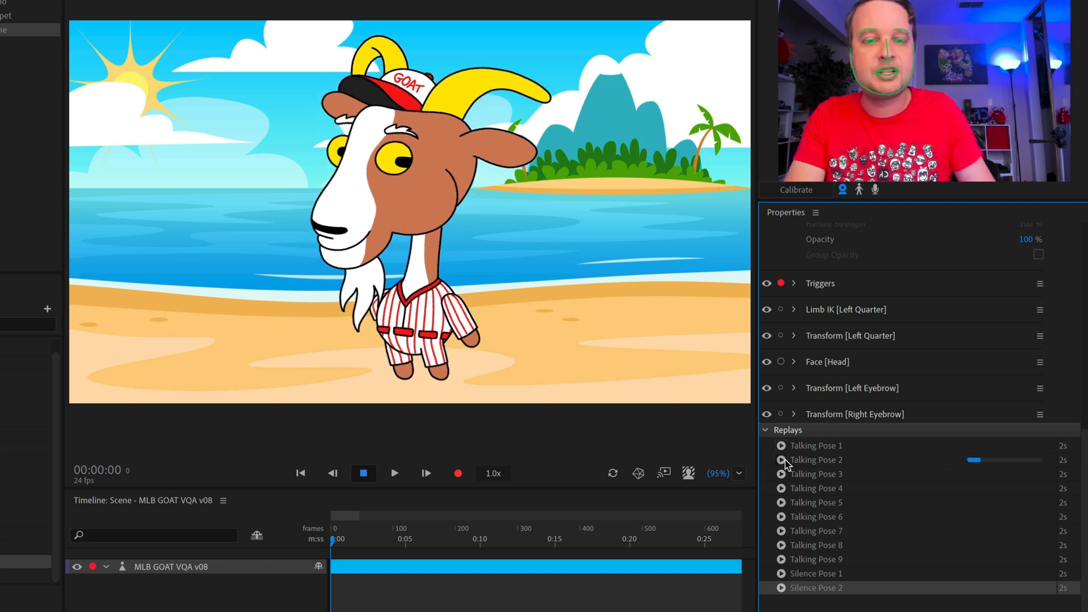
left_click(782, 475)
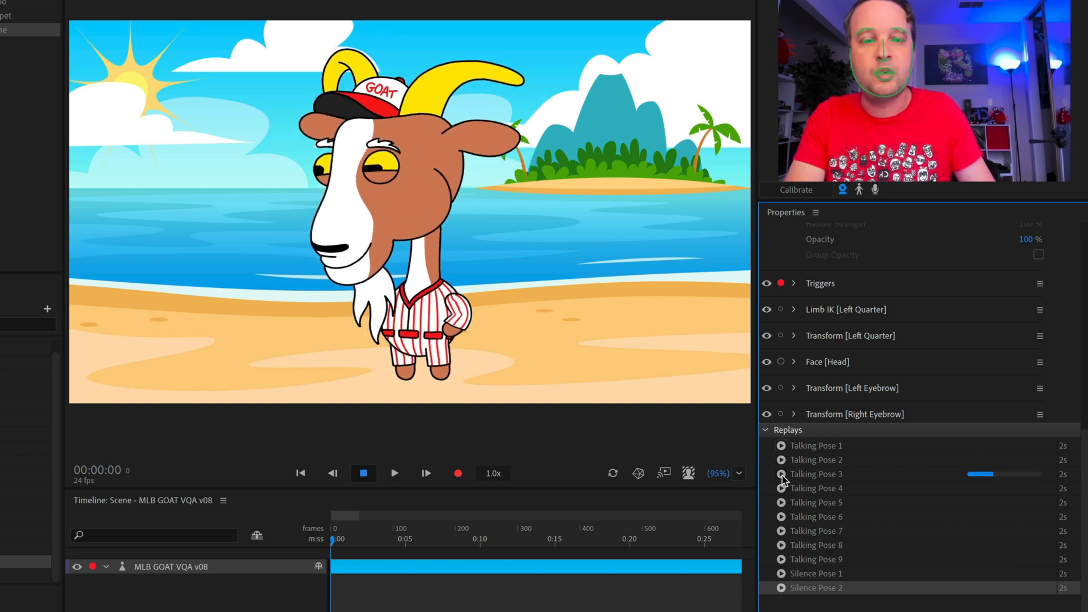
left_click(782, 488)
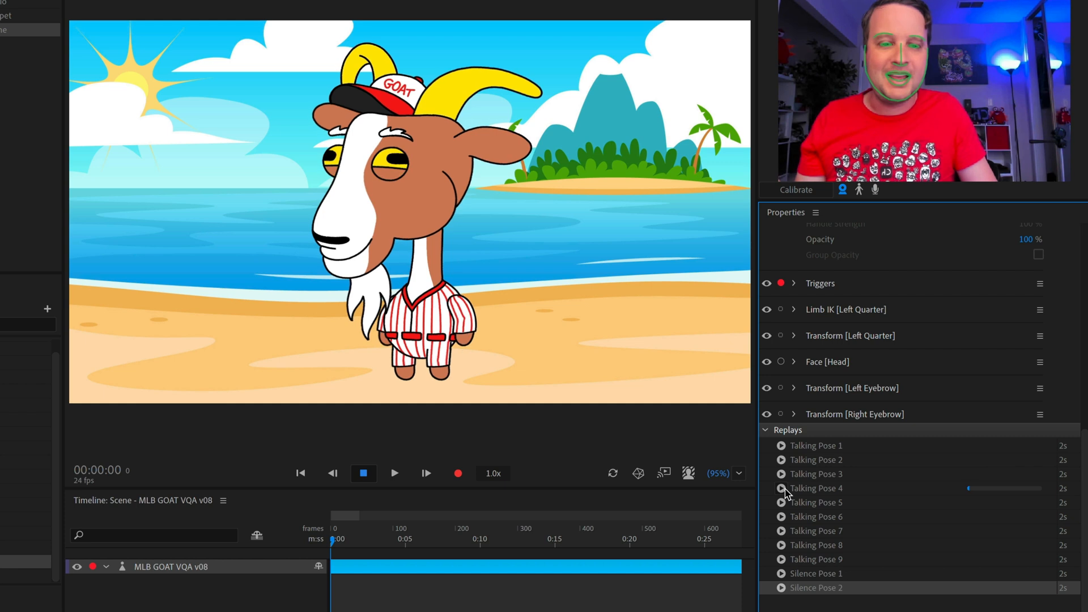
left_click(782, 503)
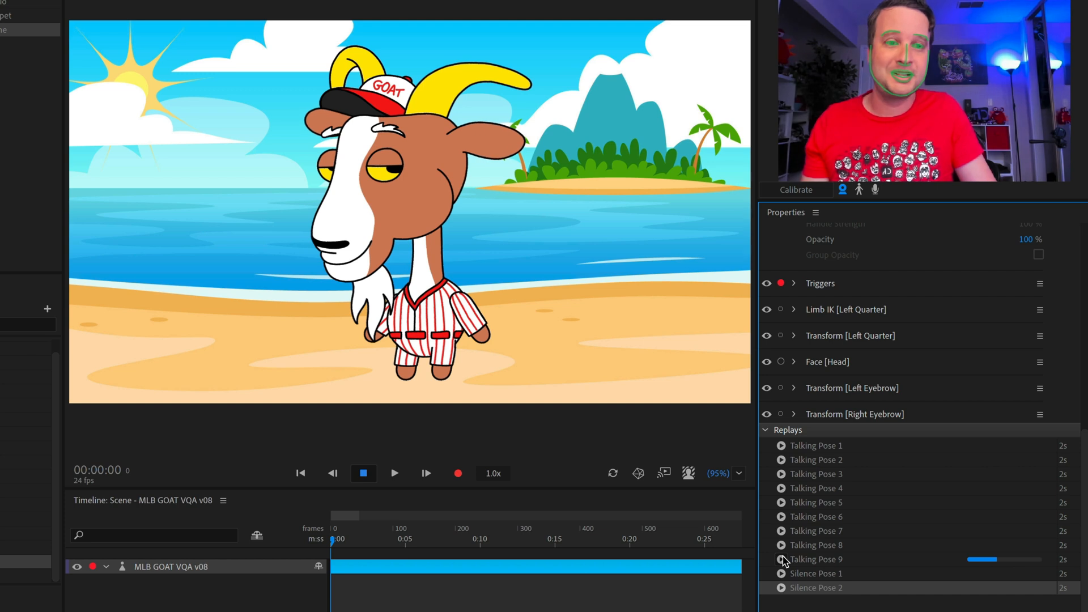
left_click(781, 460)
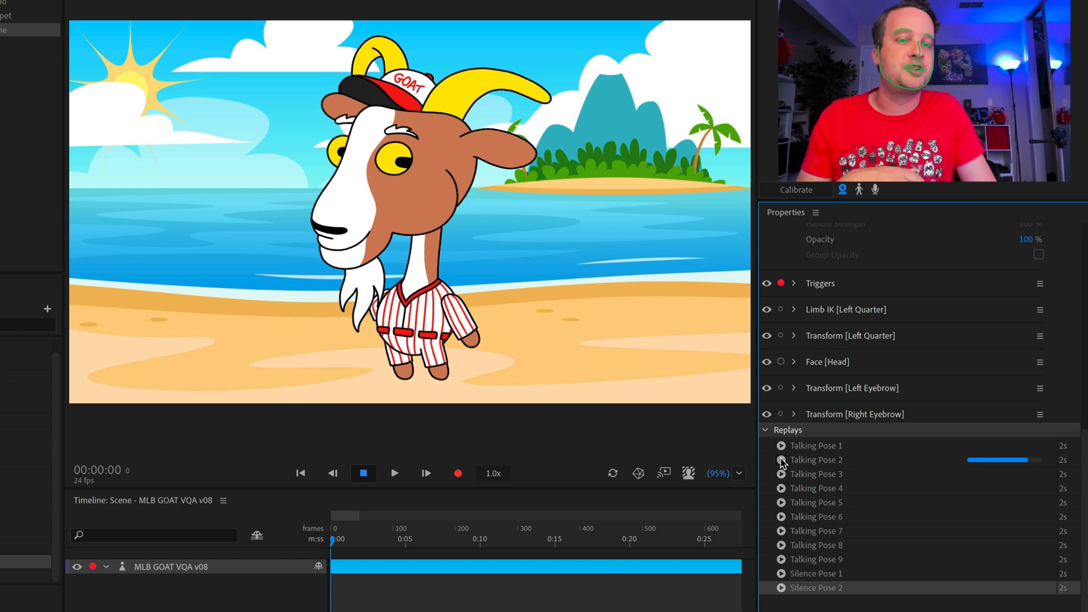
left_click(782, 475)
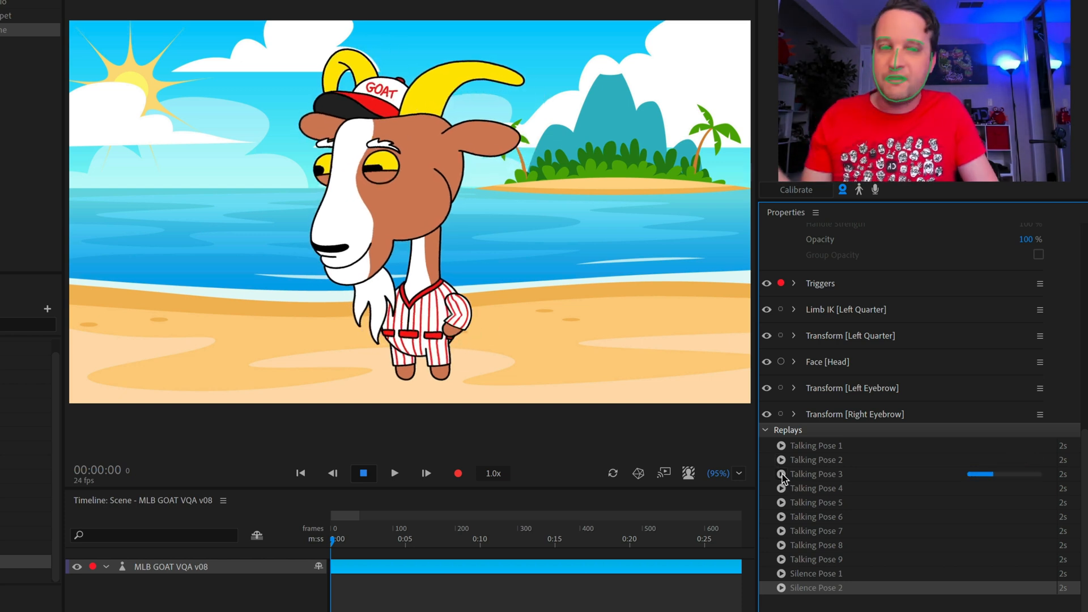
left_click(782, 488)
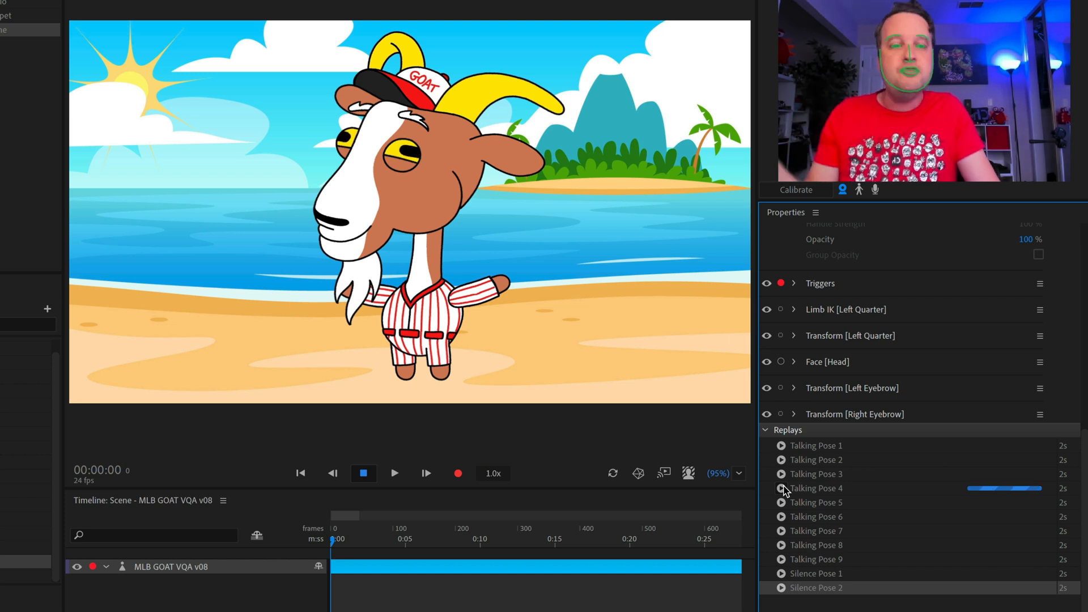
left_click(782, 502)
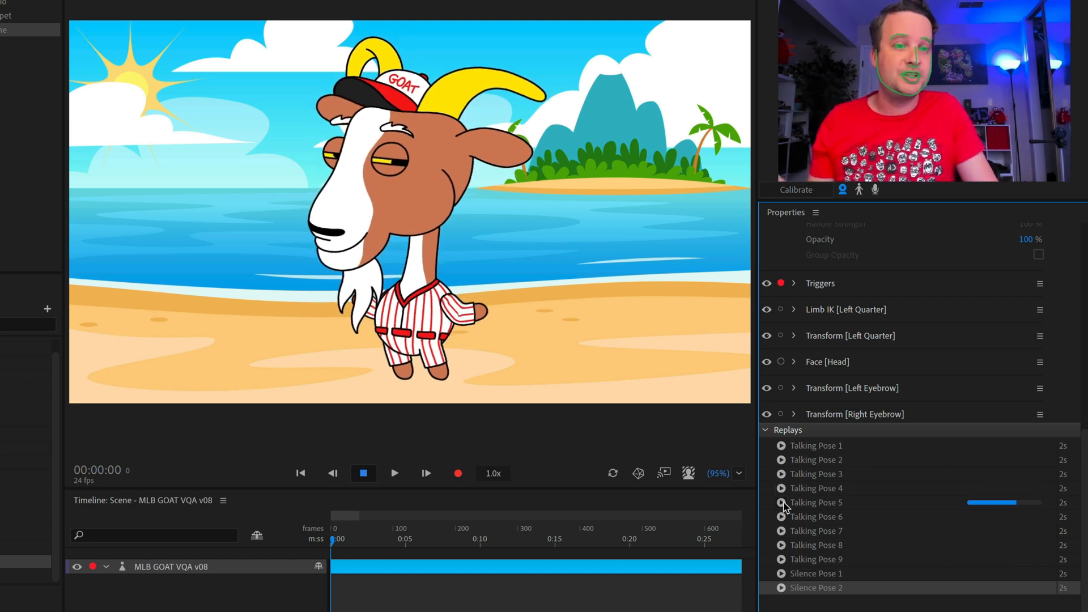
left_click(781, 517)
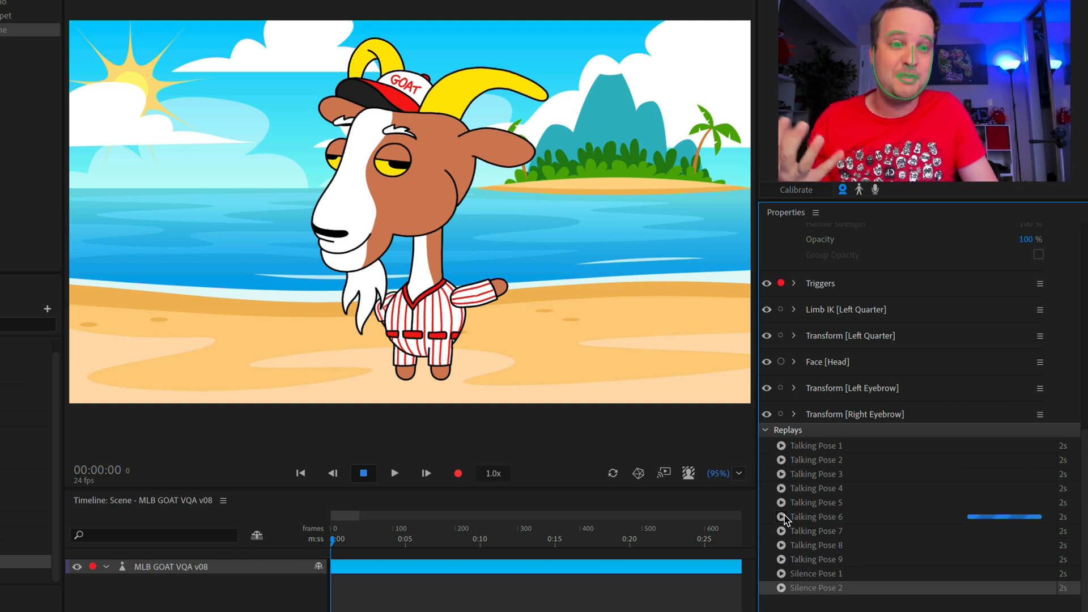
left_click(781, 531)
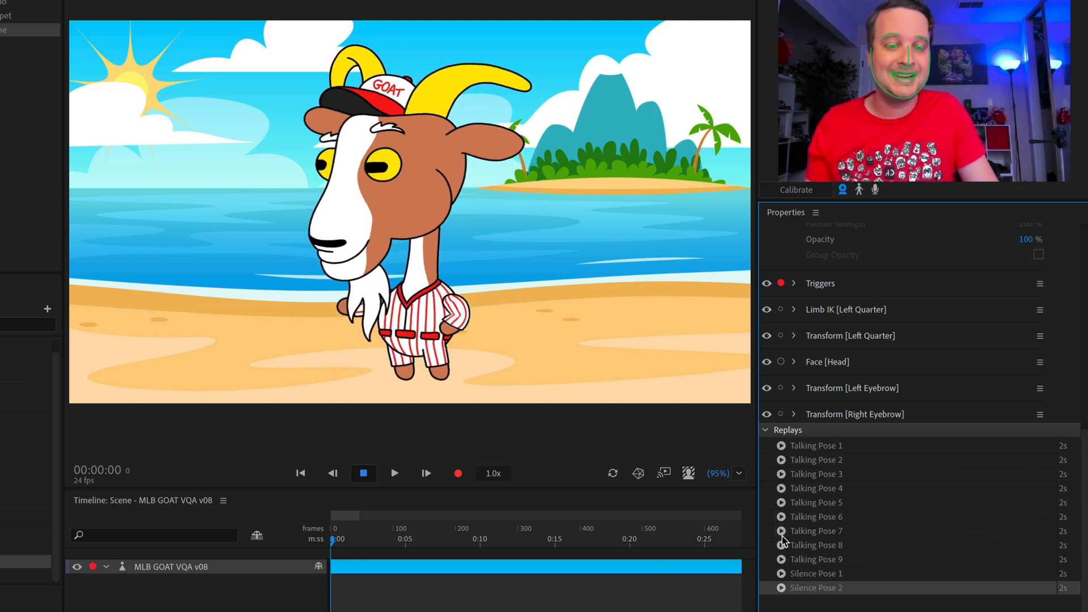
left_click(781, 545)
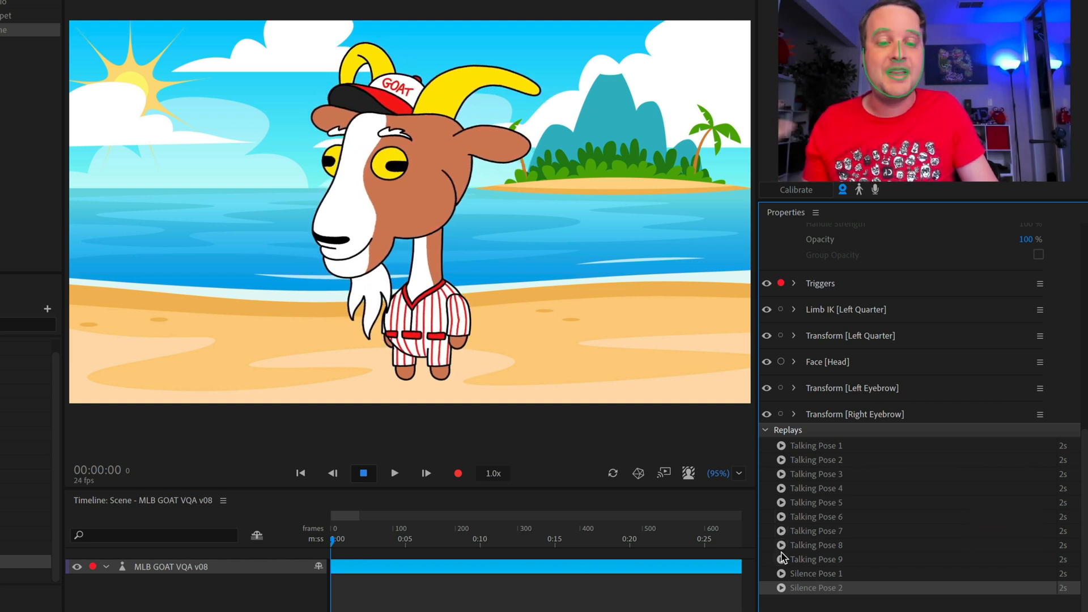
left_click(782, 559)
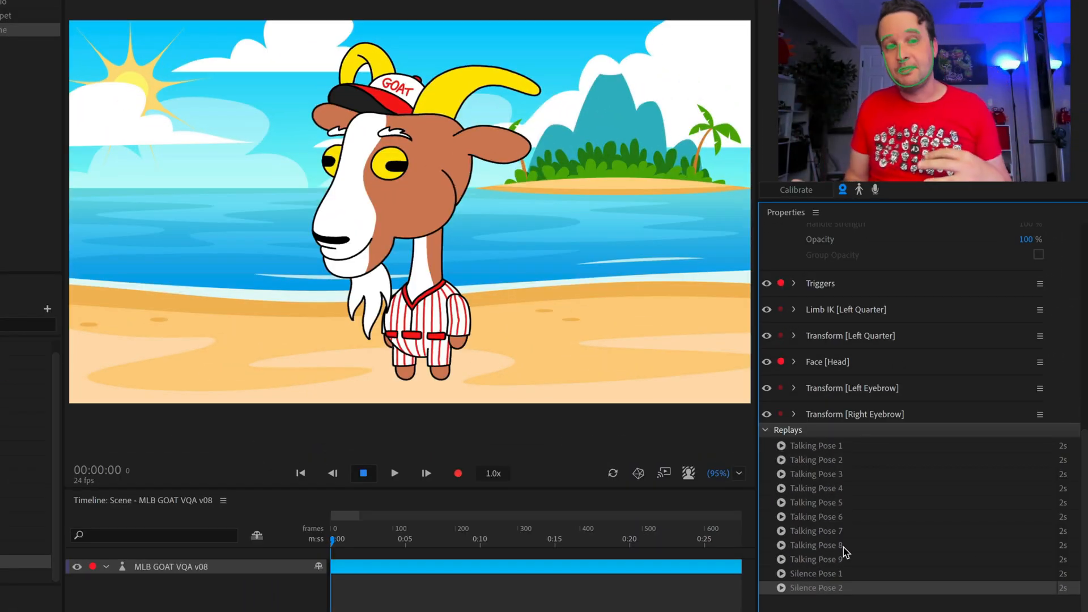
Open the Talking Pose 6 replay for editing and enlarge the timeline area to show all its takes.
left_click(831, 516)
right_click(831, 517)
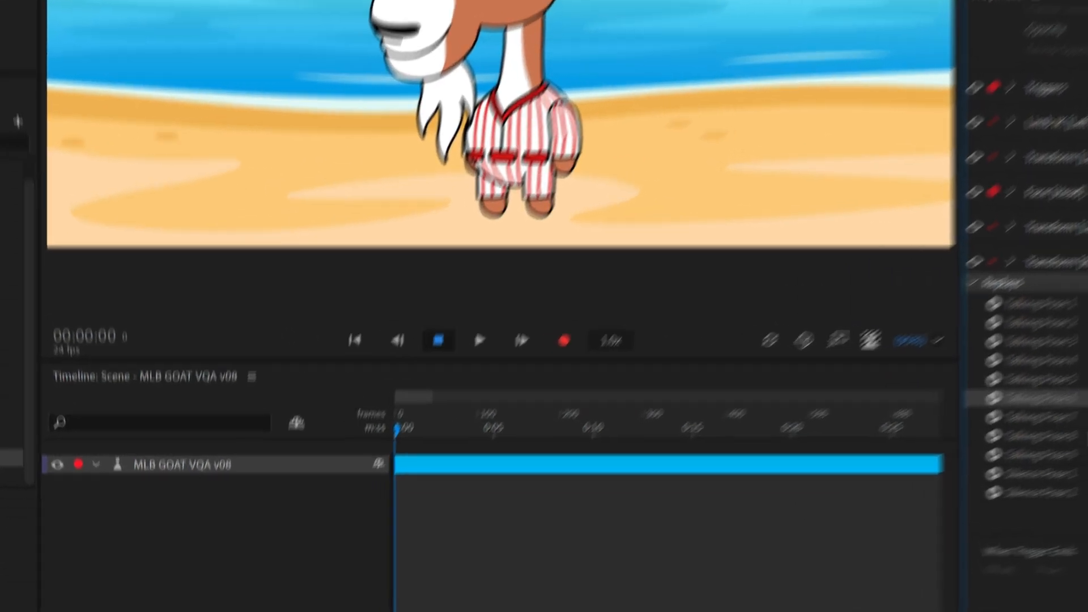
left_click(858, 546)
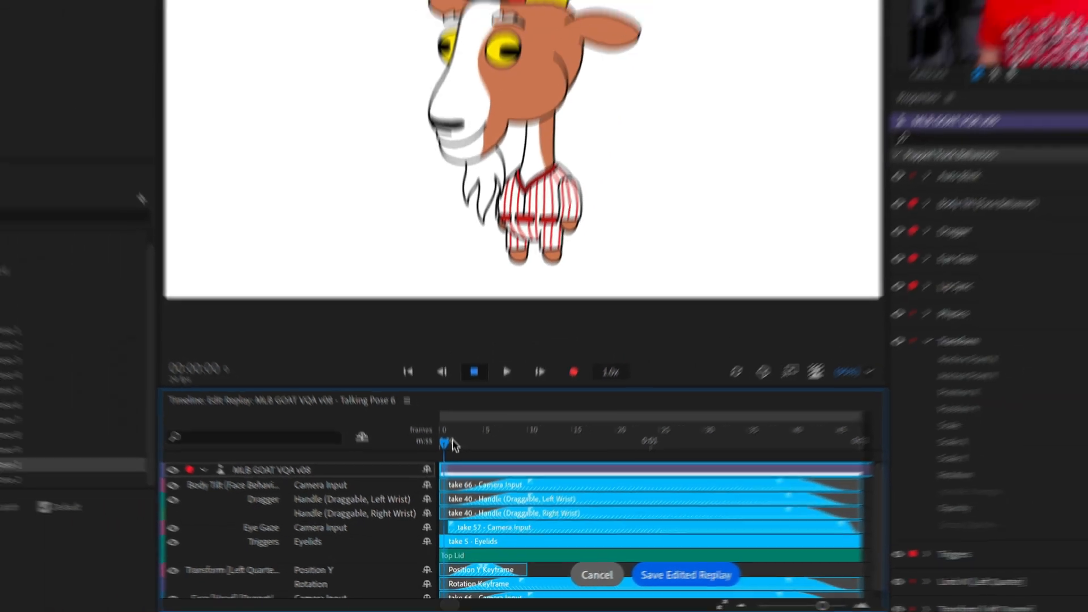
left_click_drag(437, 370, 507, 371)
left_click_drag(490, 478, 674, 476)
left_click_drag(671, 432, 671, 378)
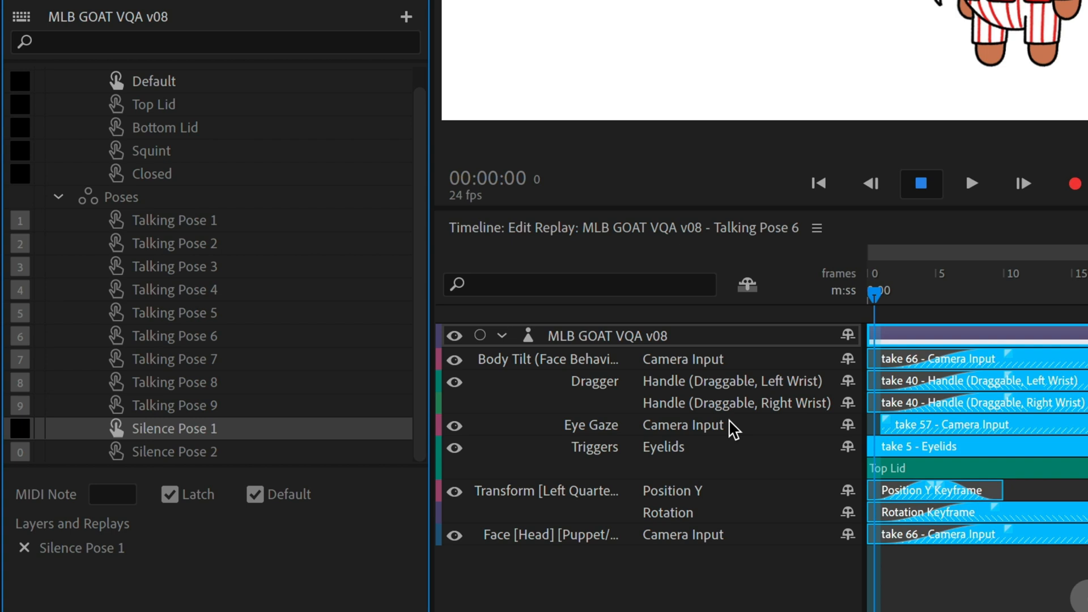
Switch off Silence Pose 1's default state and scrub through the Talking Pose 6 replay to check its motion.
left_click(116, 428)
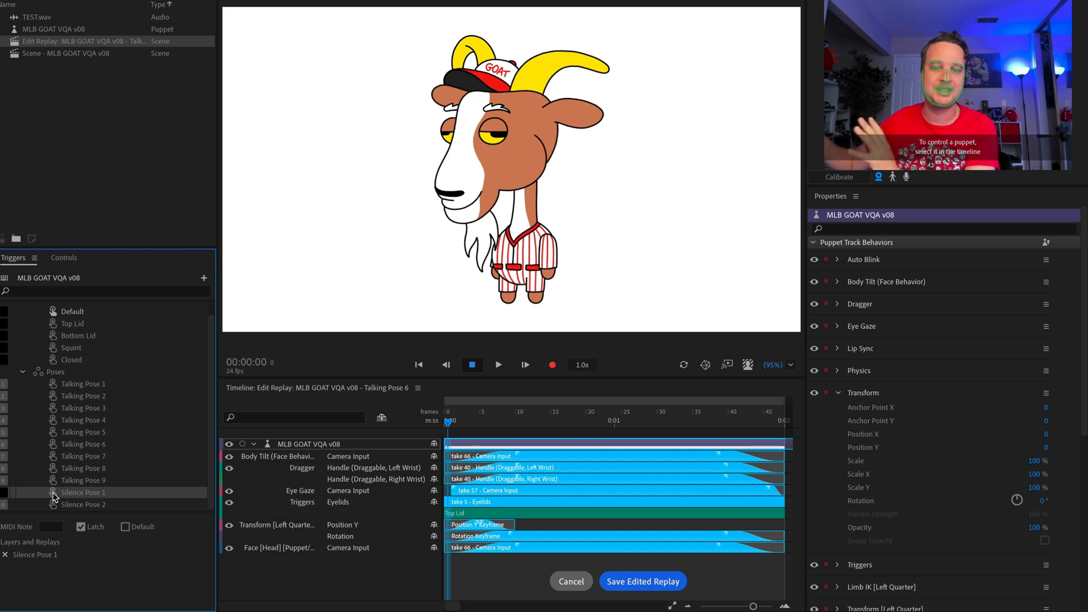
left_click_drag(450, 426, 587, 481)
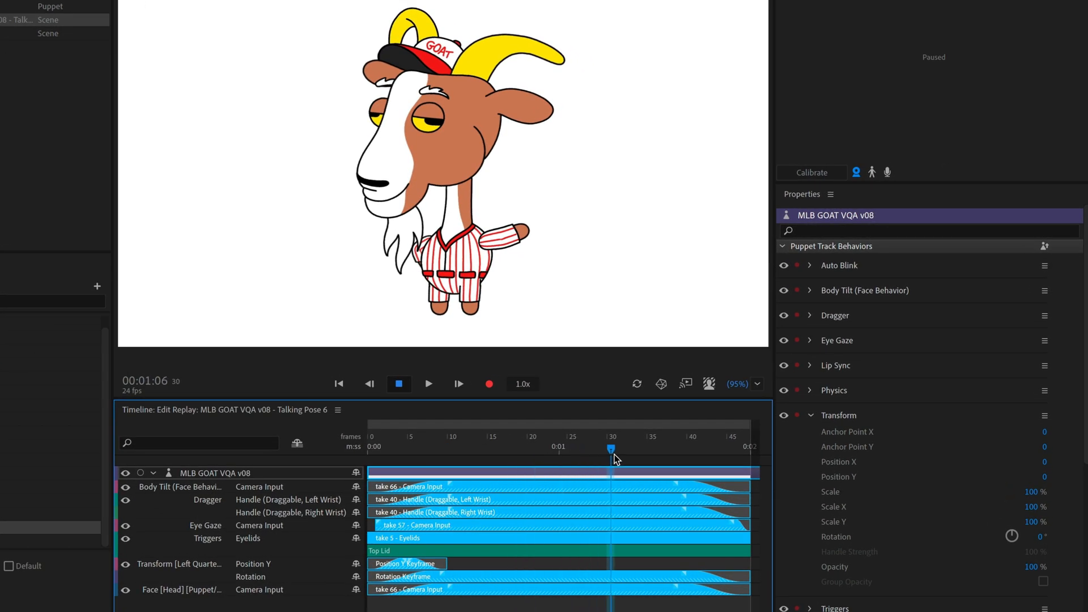
left_click_drag(654, 483, 464, 481)
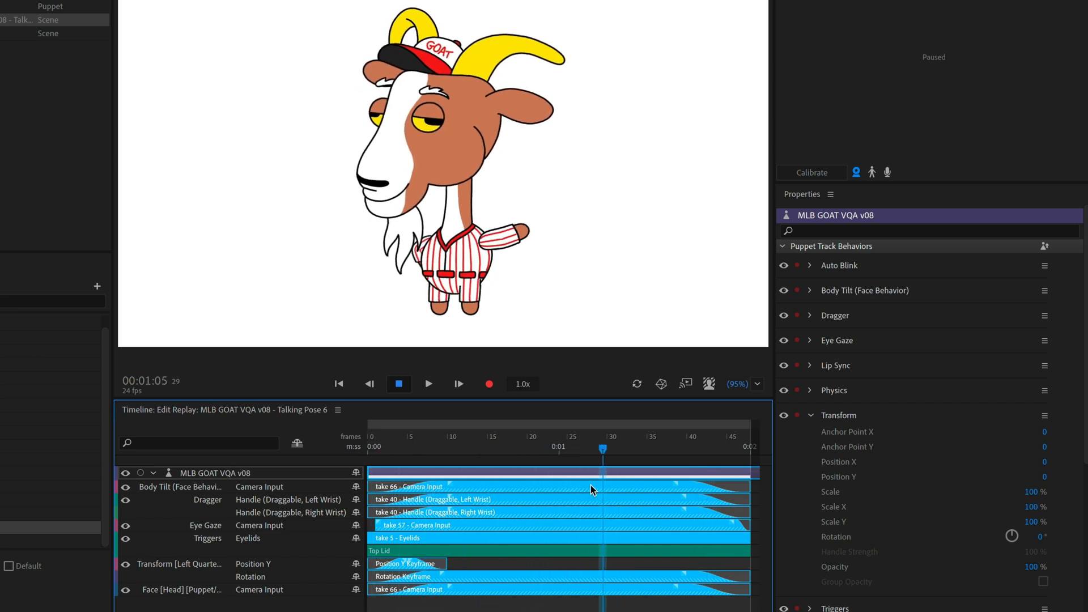
left_click_drag(399, 485, 352, 482)
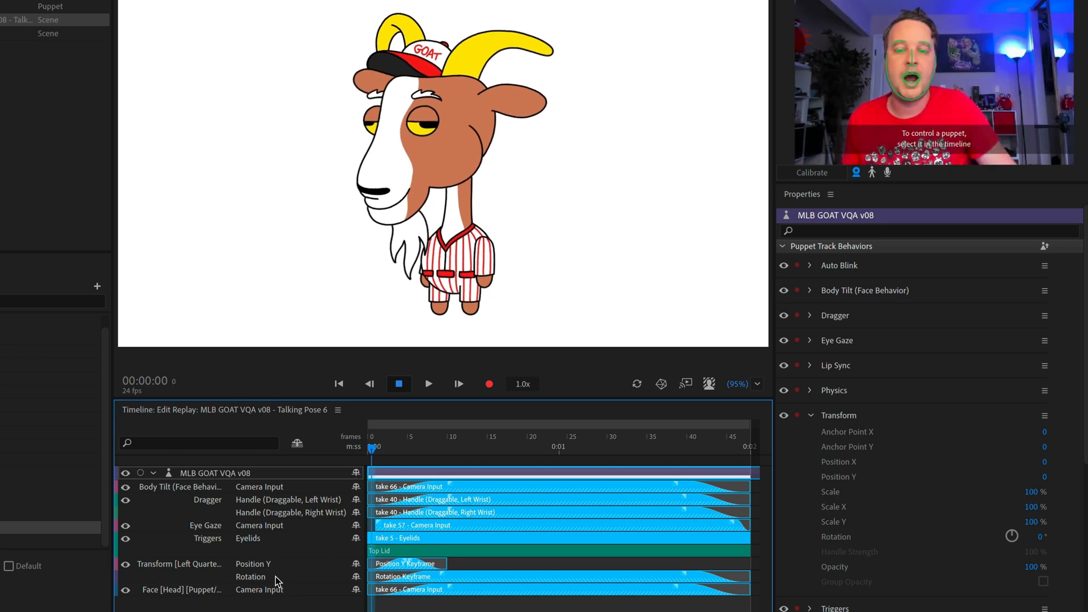
left_click(377, 448)
left_click_drag(378, 452, 338, 464)
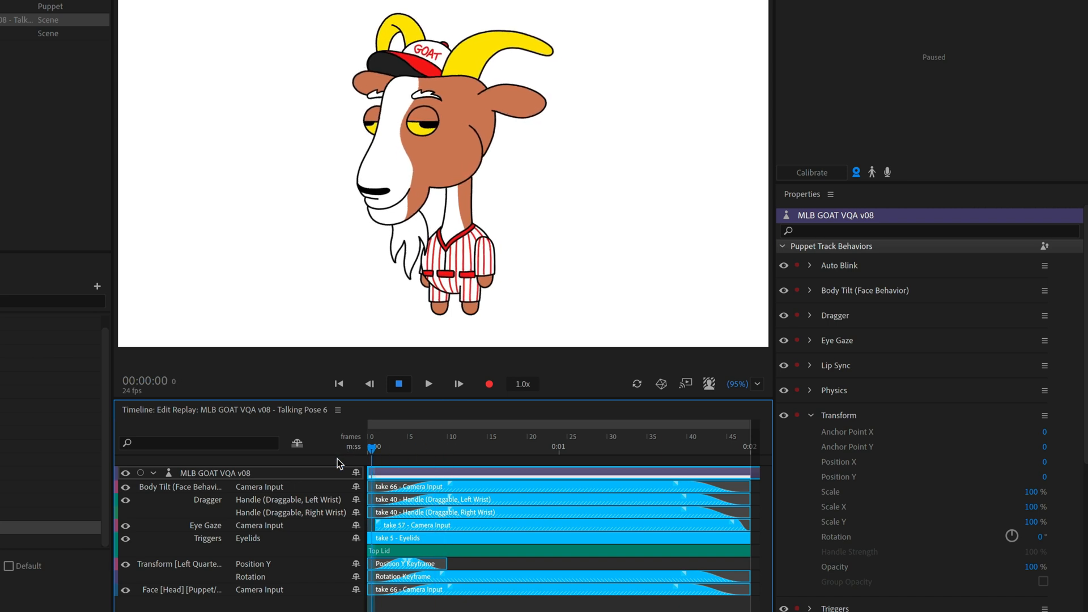
Select the Rotation Keyframe take and scrub the Talking Pose 6 replay from its blend-in through the held pose to its blend-out.
left_click(436, 578)
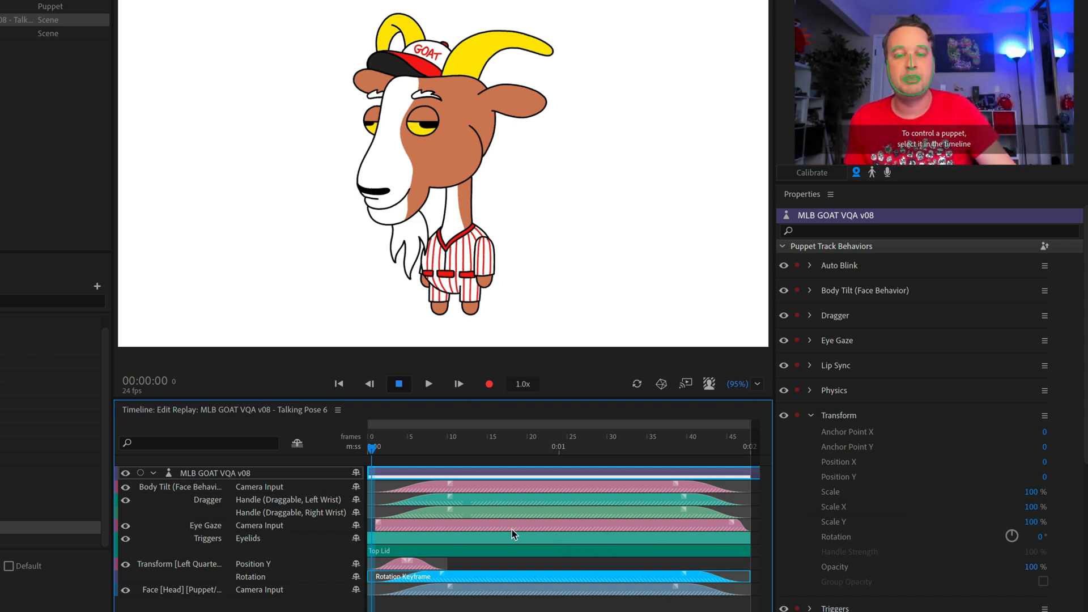
left_click_drag(399, 448, 340, 475)
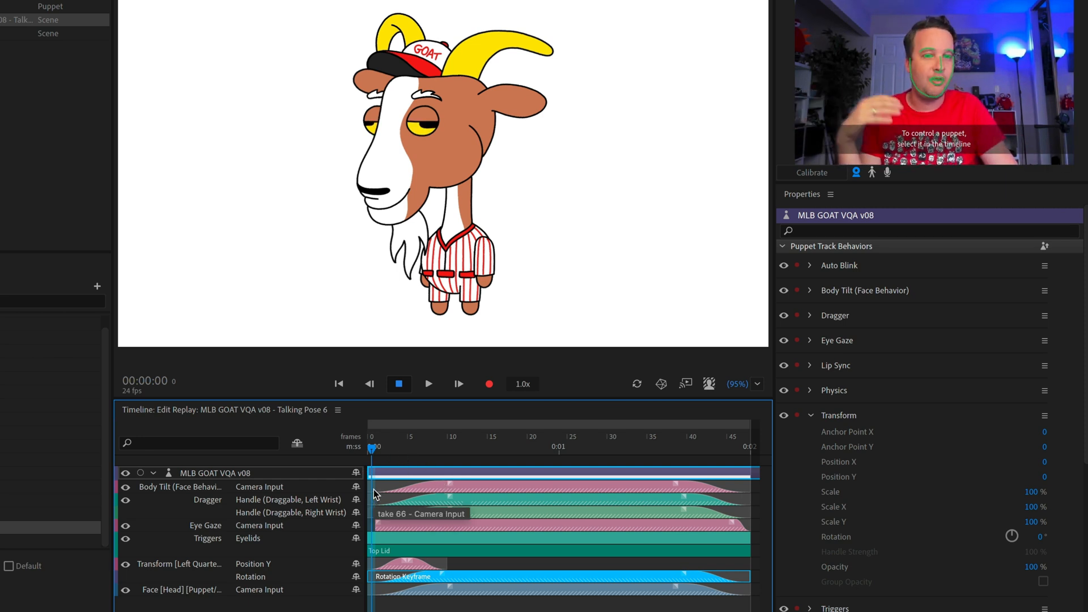
left_click_drag(375, 448, 451, 456)
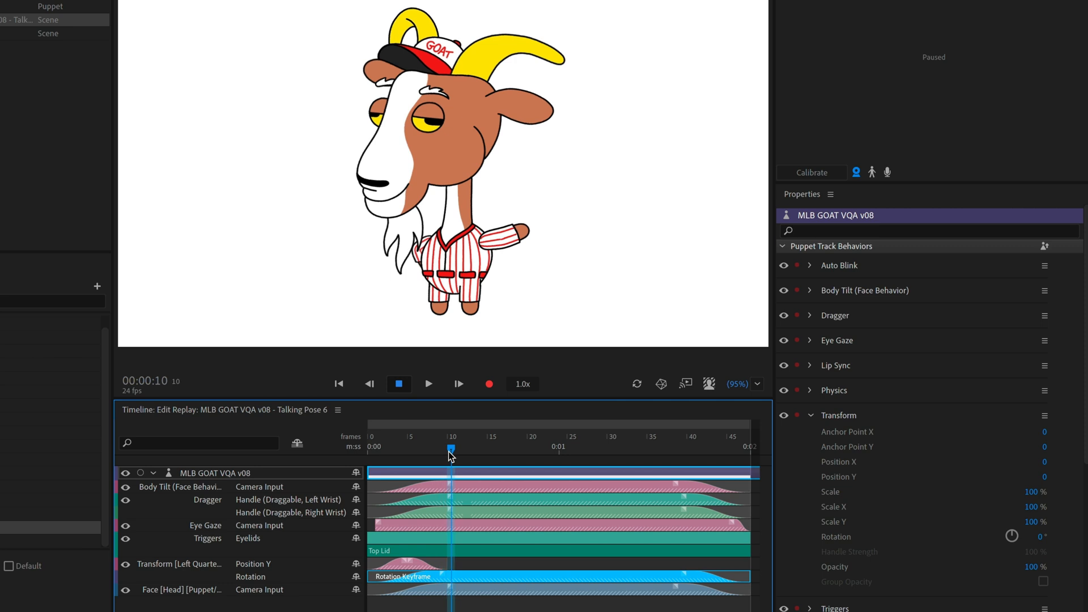
left_click_drag(451, 456, 649, 464)
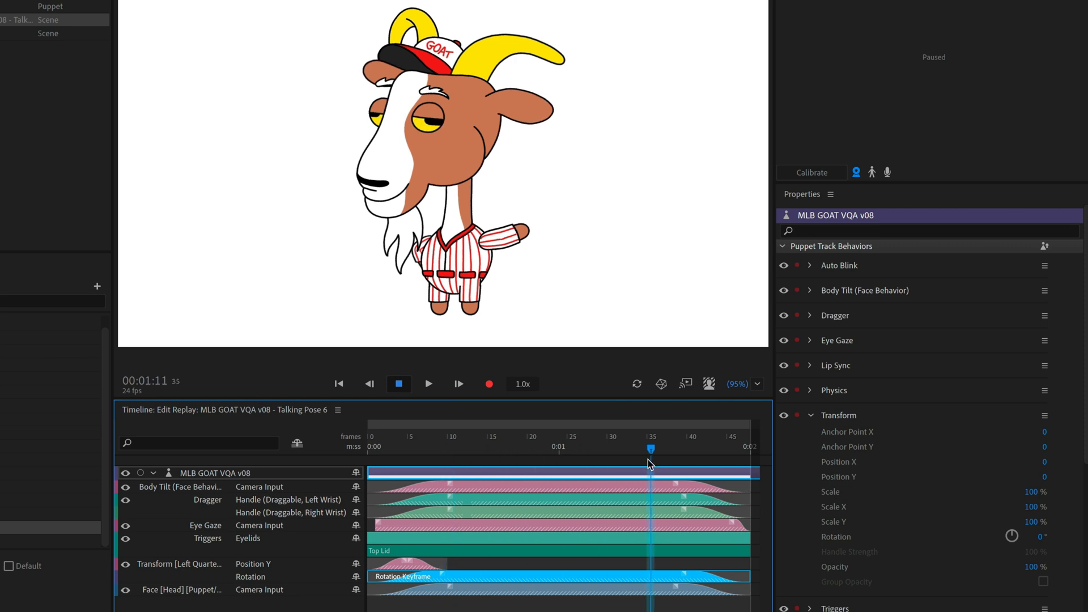
left_click_drag(732, 475, 753, 475)
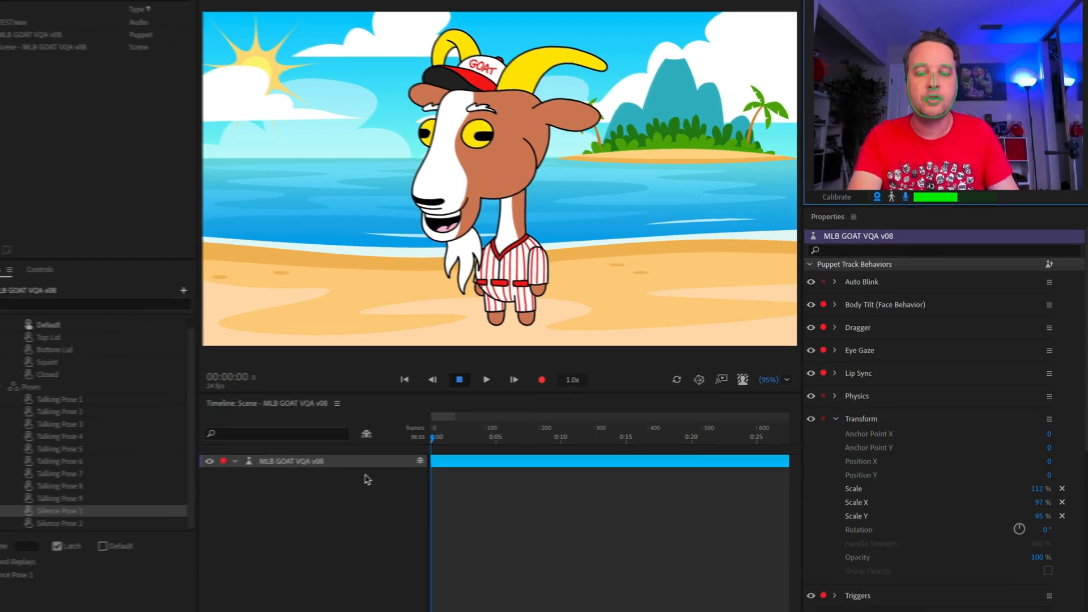
In the beach scene, delete the Poses swap set from the puppet's triggers and disarm Lip Sync for recording.
left_click(71, 388)
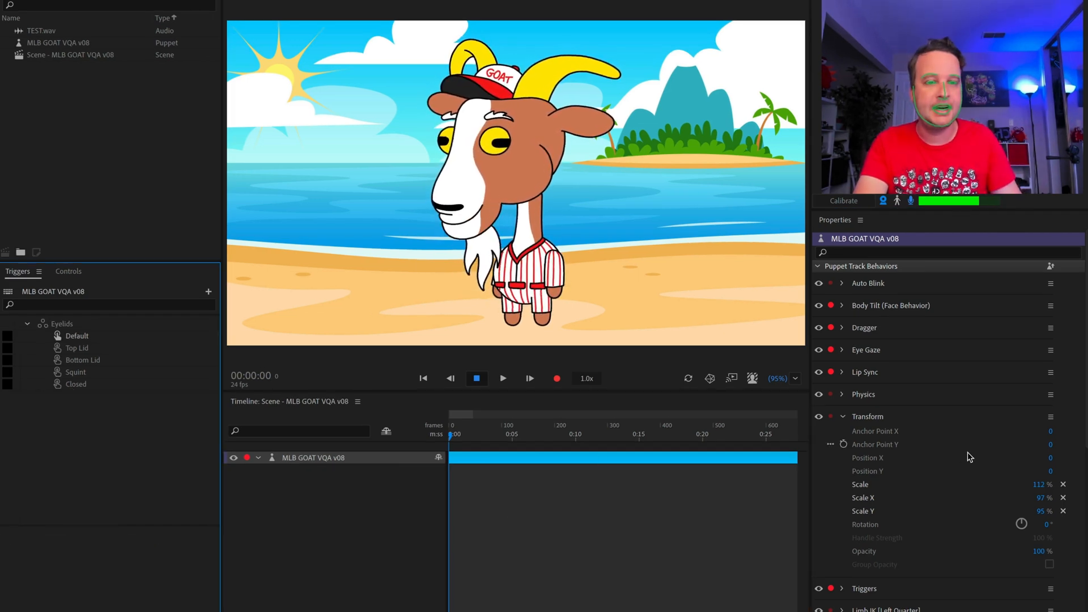
left_click(831, 372)
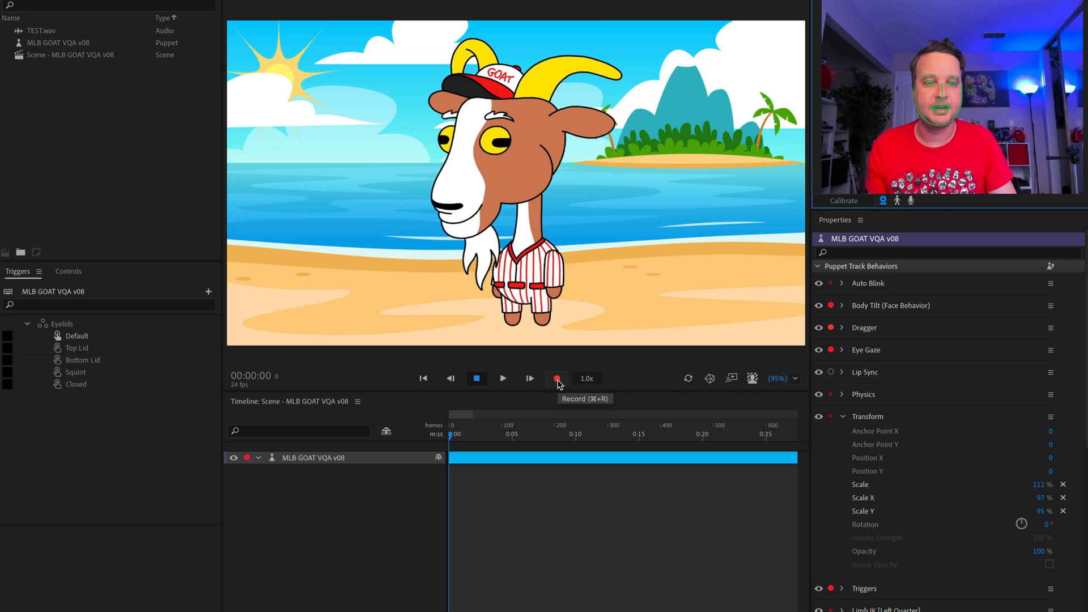
Record a camera performance of the puppet about 29 frames long from the start of the scene.
left_click(564, 309)
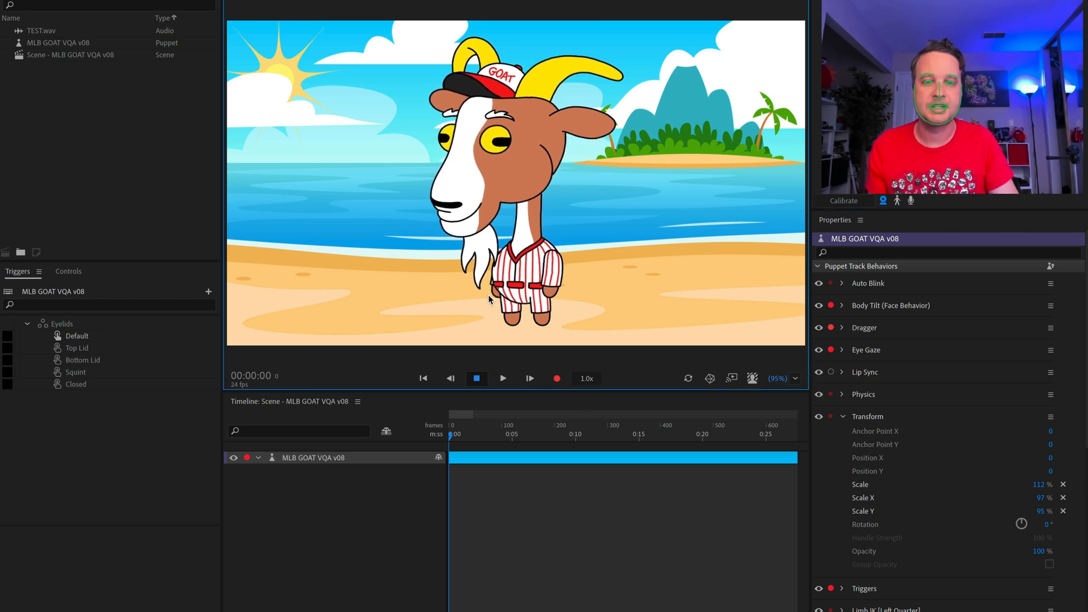
left_click(558, 379)
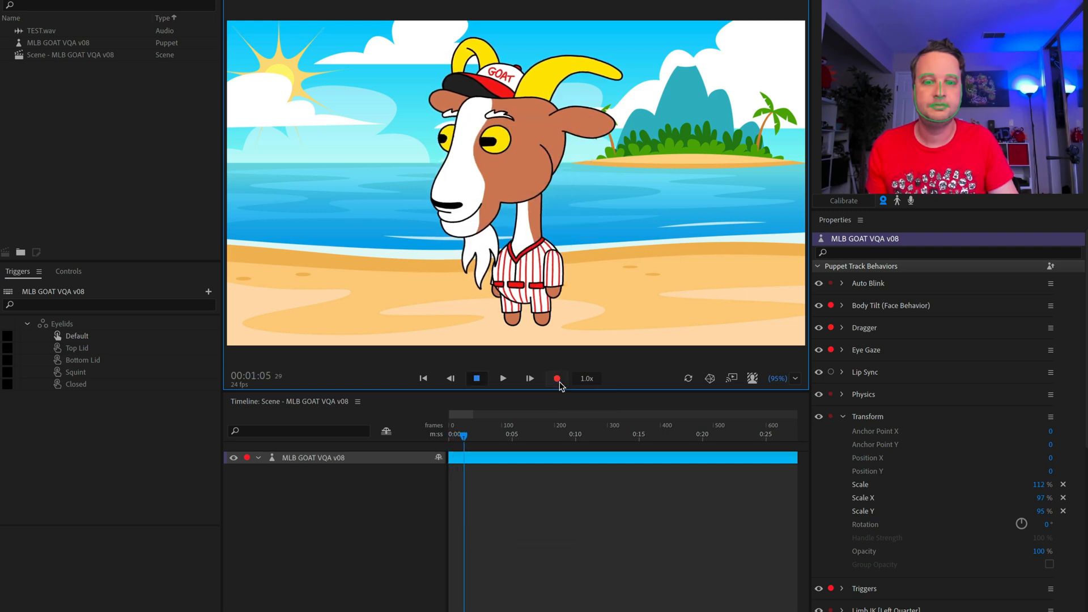
left_click(552, 523)
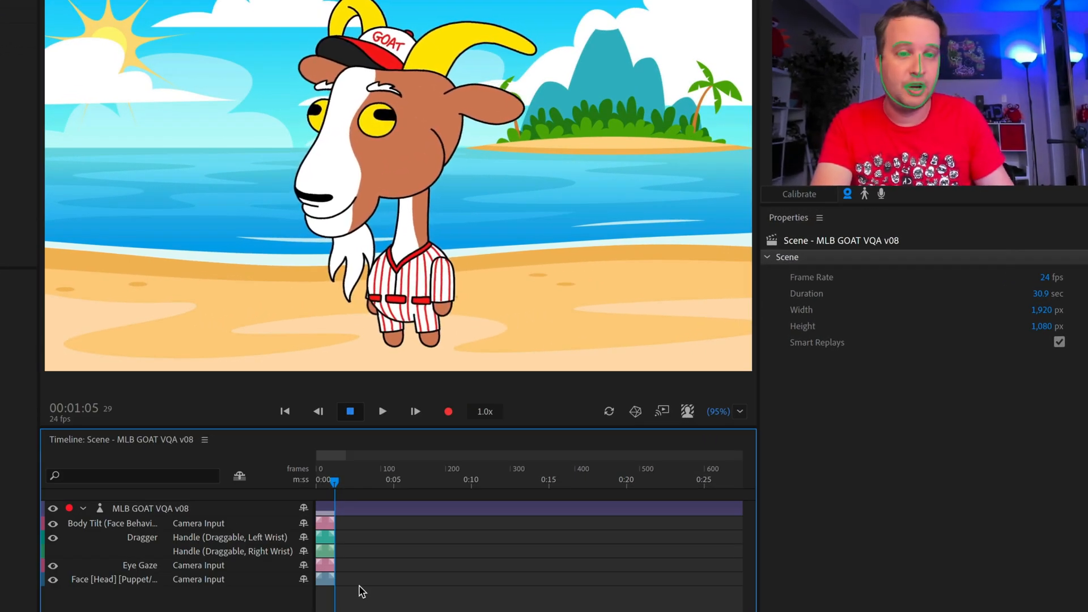
Delete the recorded Eye Gaze camera take from the puppet's track.
key("equal")
key("equal")
key("equal")
key("equal")
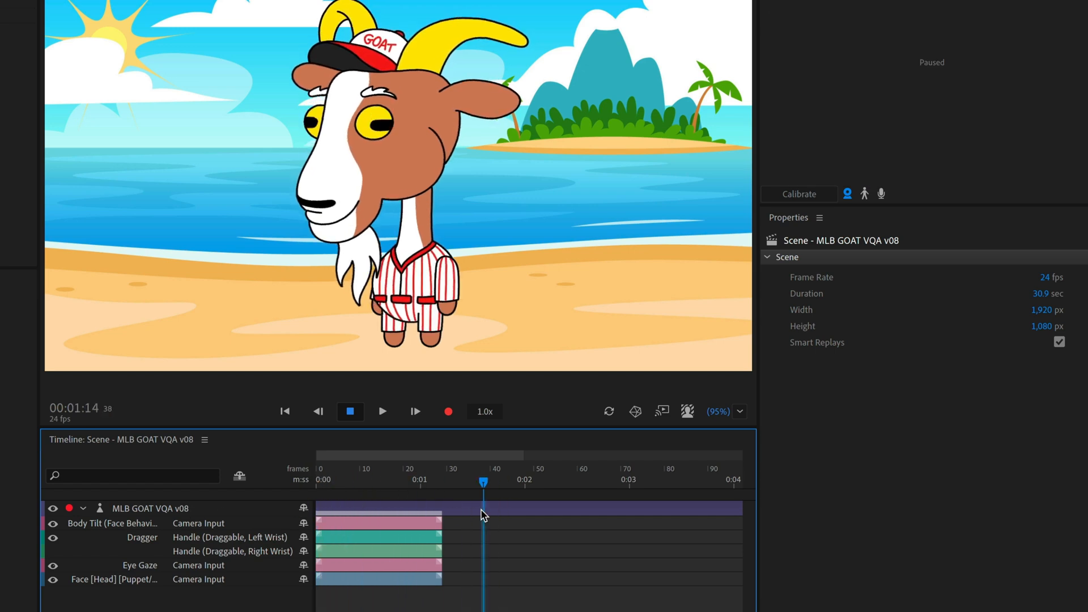
left_click(390, 568)
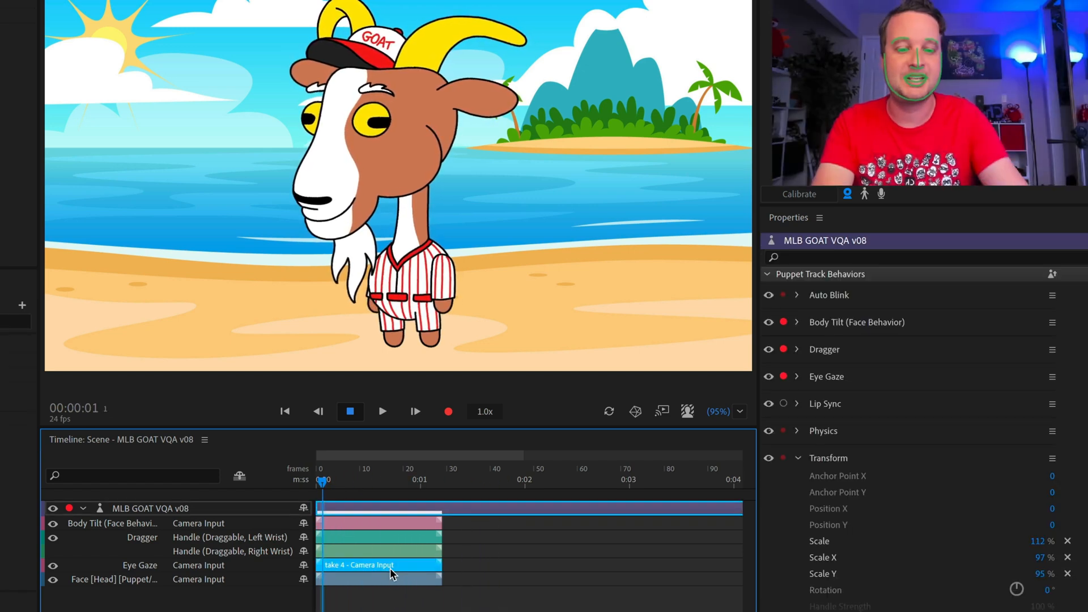
key("Delete")
left_click(375, 481)
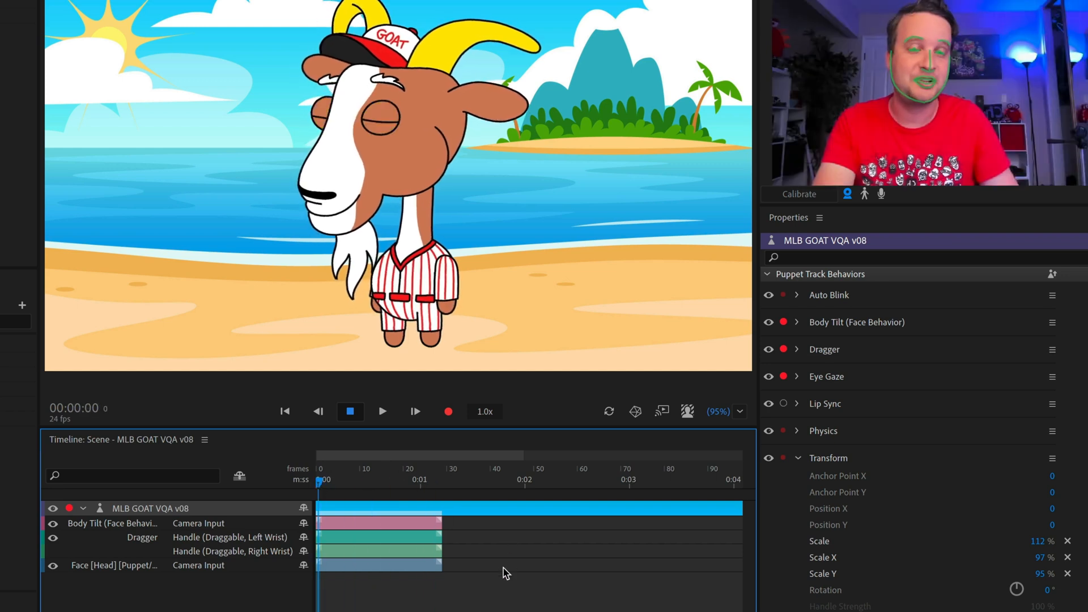
Extend the Face, Body Tilt and both Dragger wrist takes together to about 2 seconds.
left_click(407, 565)
left_click(409, 551, "shift")
left_click(412, 535, "shift")
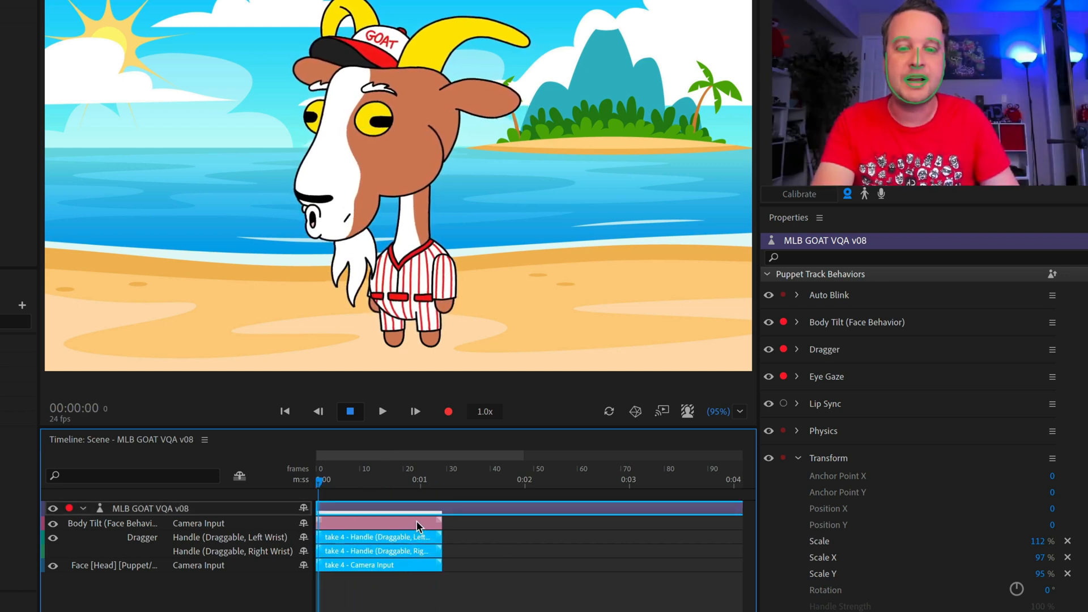
left_click(417, 523, "shift")
left_click_drag(439, 527, 523, 533)
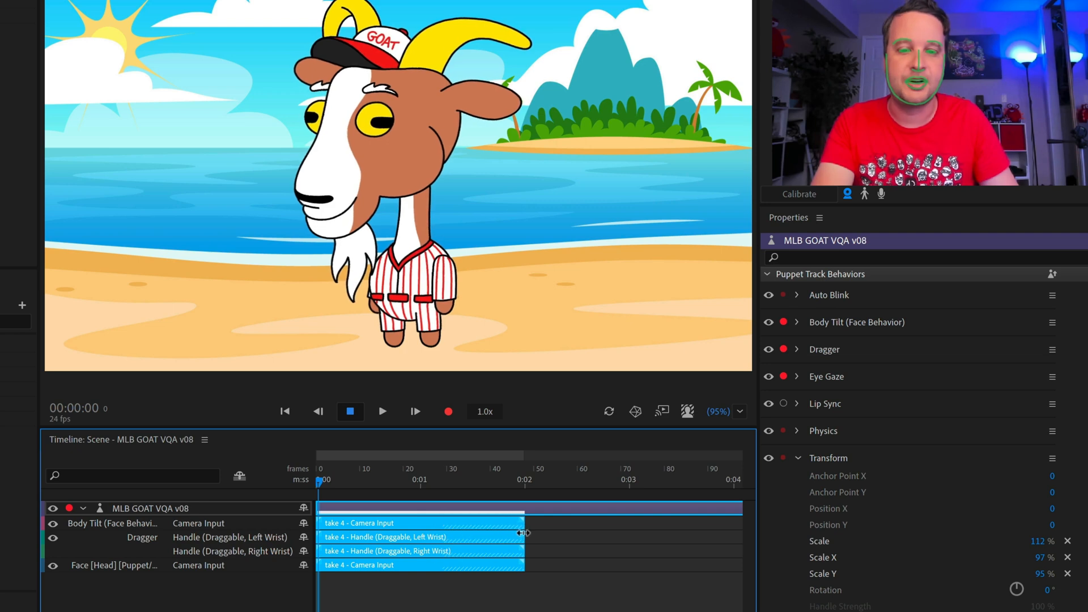
left_click_drag(510, 485, 310, 490)
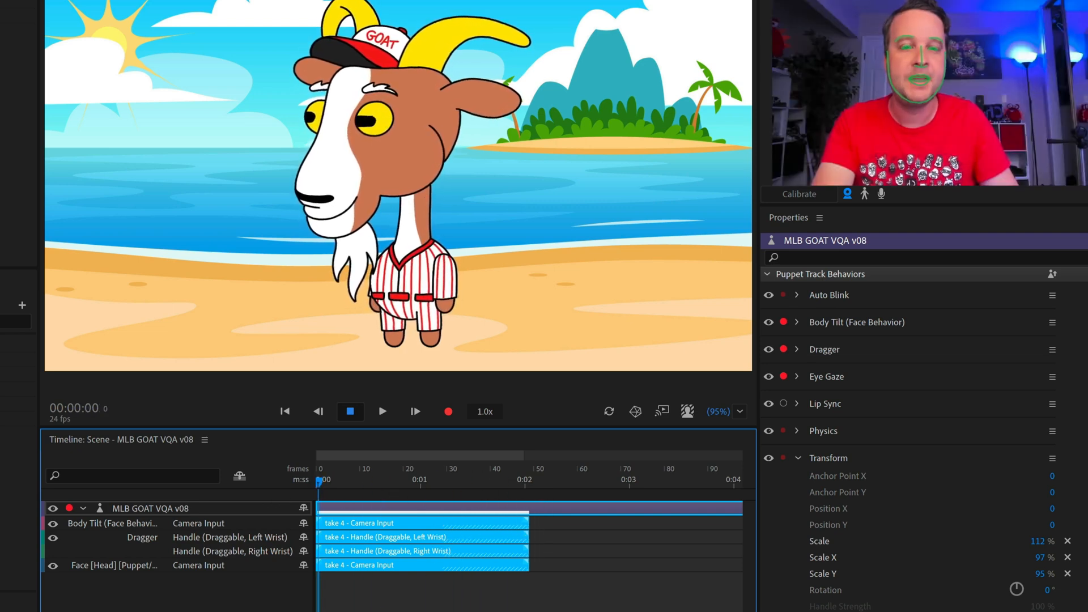
Blend all four takes in over about the first 9 frames and out from about frame 41 to their end.
left_click(511, 598)
left_click(517, 564)
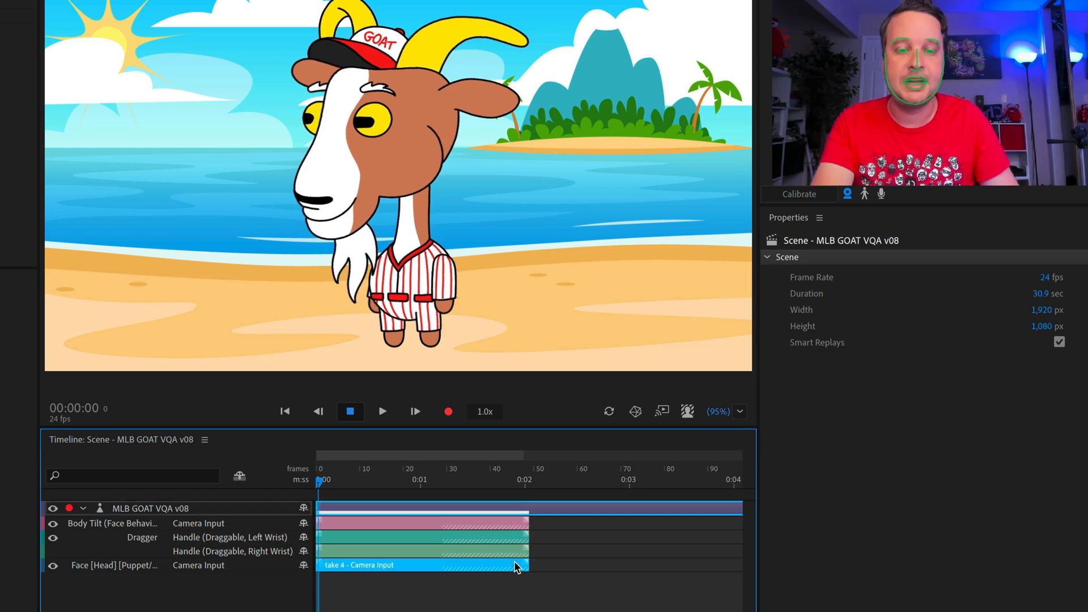
left_click(517, 550, "shift")
left_click(516, 537, "shift")
left_click(524, 523, "shift")
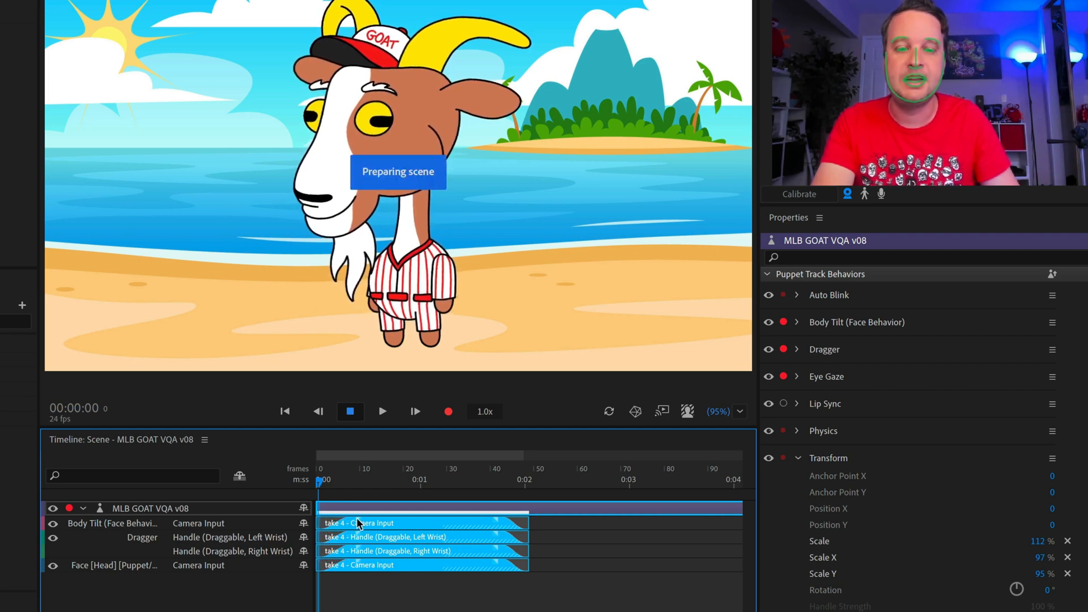
key("ctrl+shift+a")
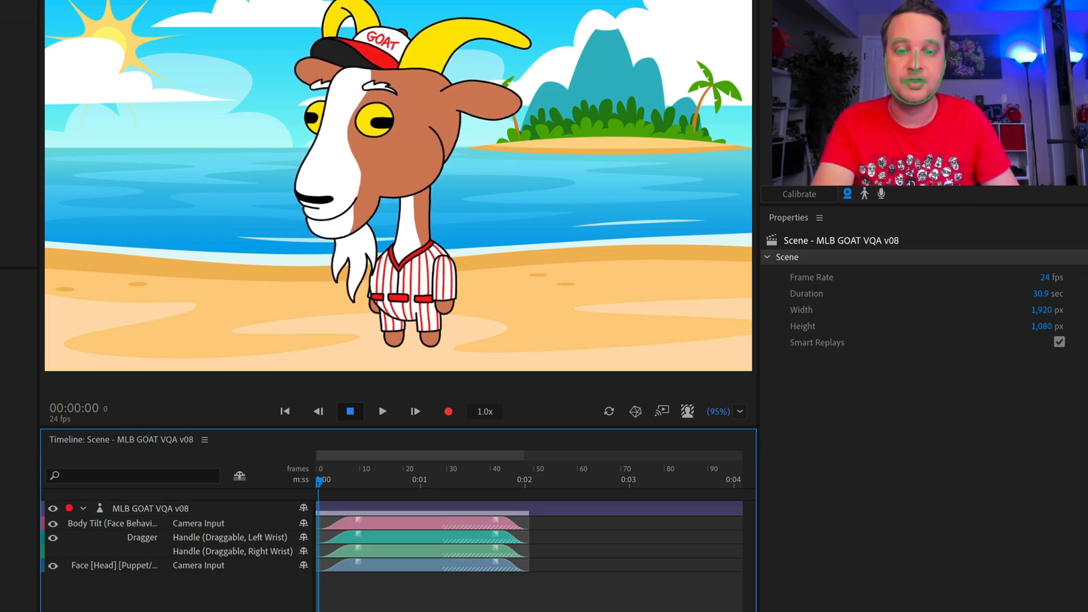
Play back the blended takes from the start and return the playhead to frame 0.
key("space")
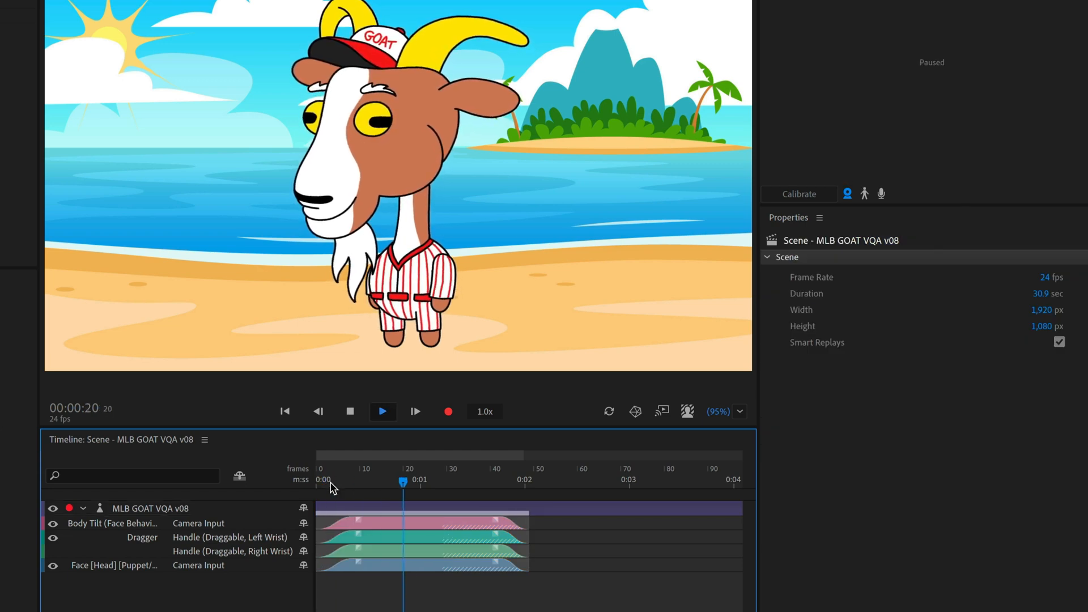
key("space")
left_click_drag(440, 483, 312, 493)
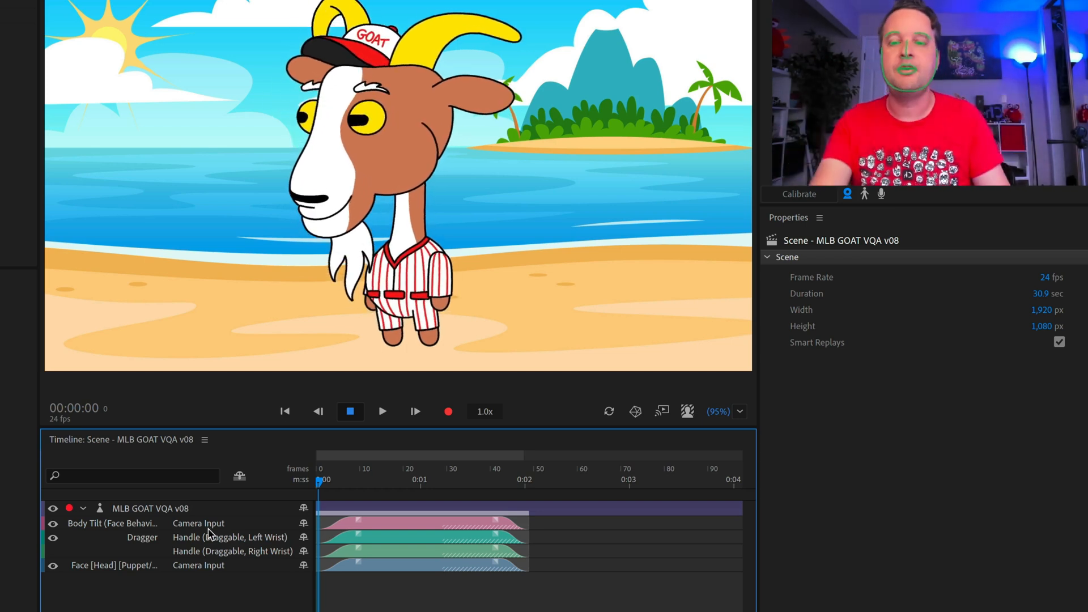
Create a replay and trigger from the Body Tilt, both Dragger and Face takes.
left_click(158, 508)
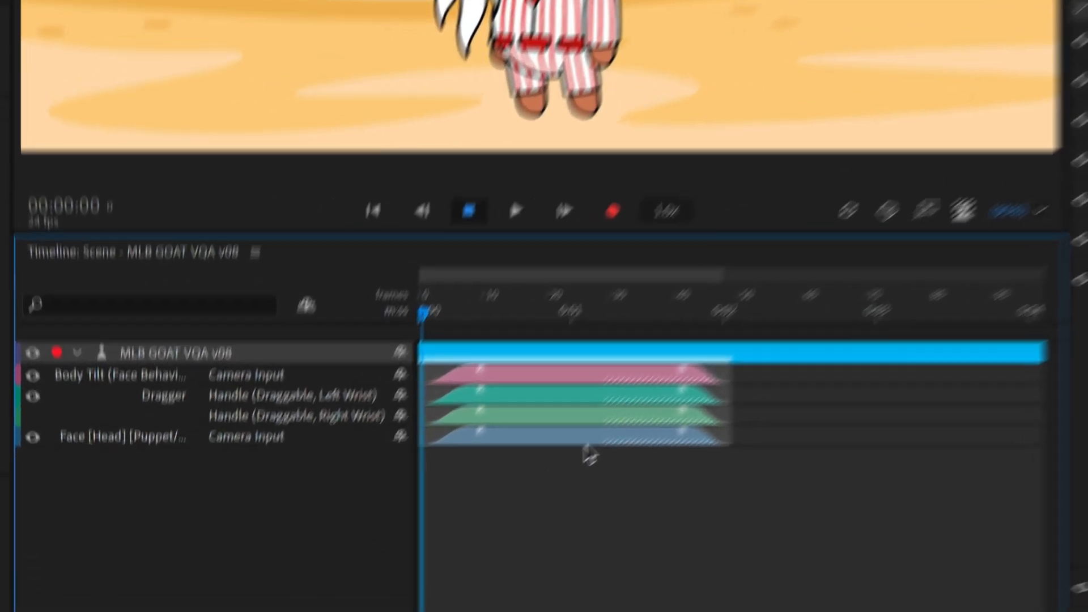
left_click(429, 565)
left_click(663, 326, "shift")
left_click(665, 341, "shift")
left_click(664, 356, "shift")
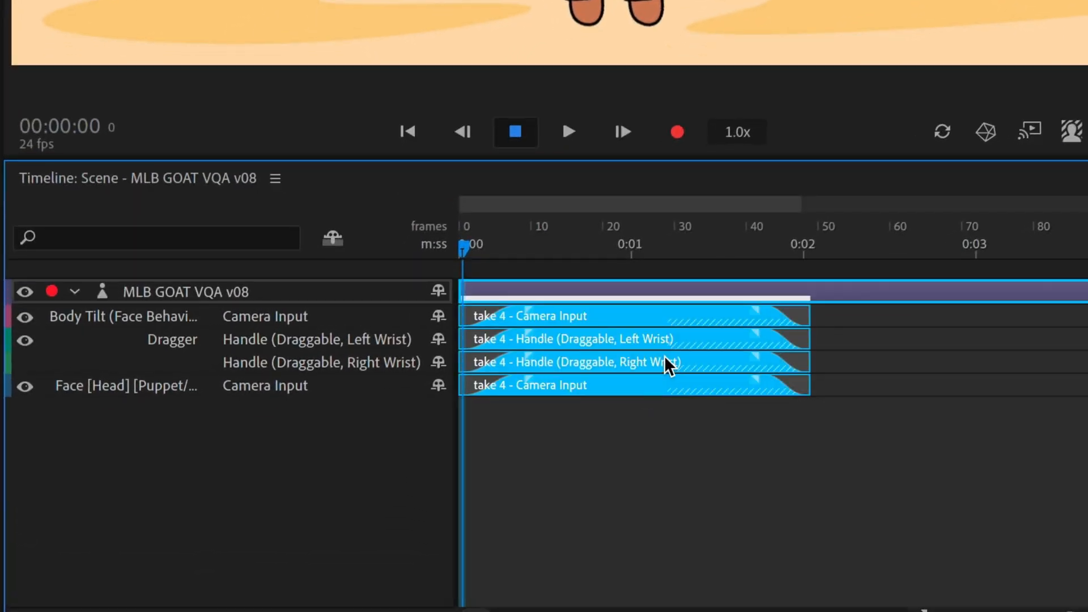
right_click(665, 358)
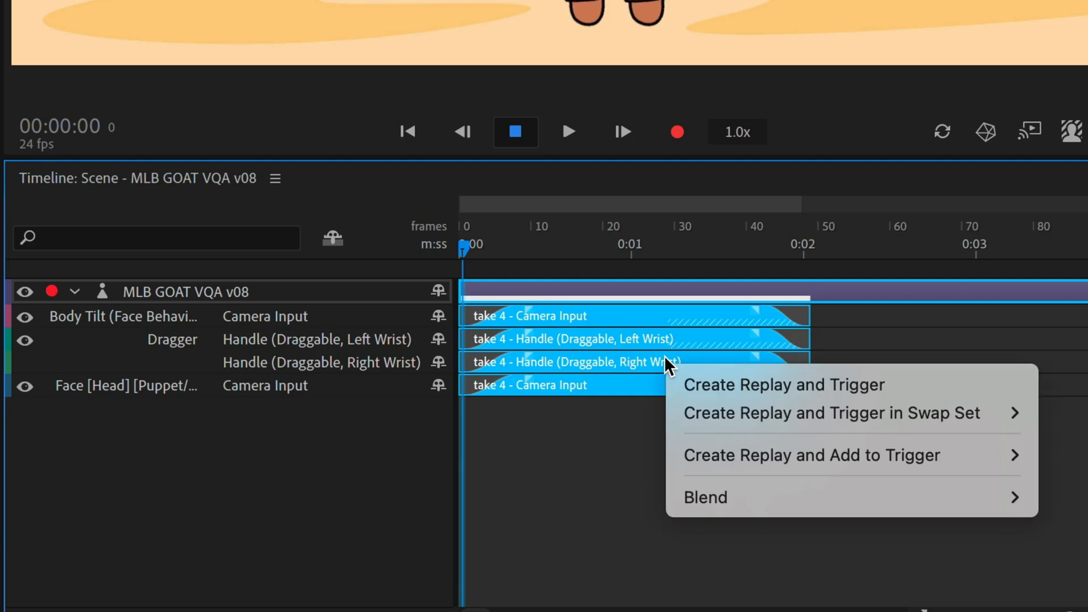
left_click(818, 383)
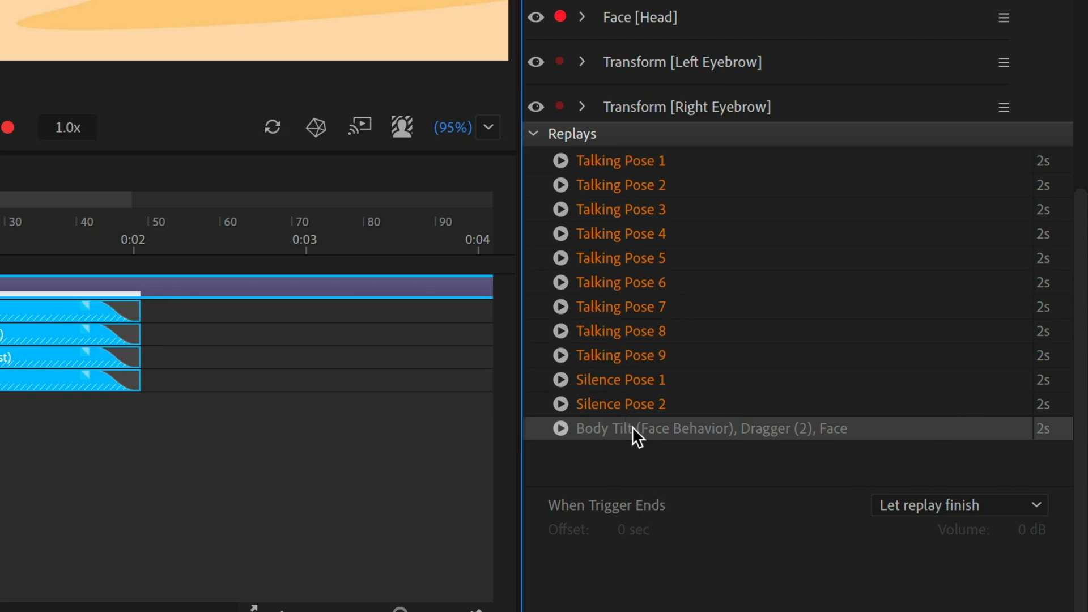
Rename the newly created replay SILENCE.
right_click(631, 426)
left_click(656, 441)
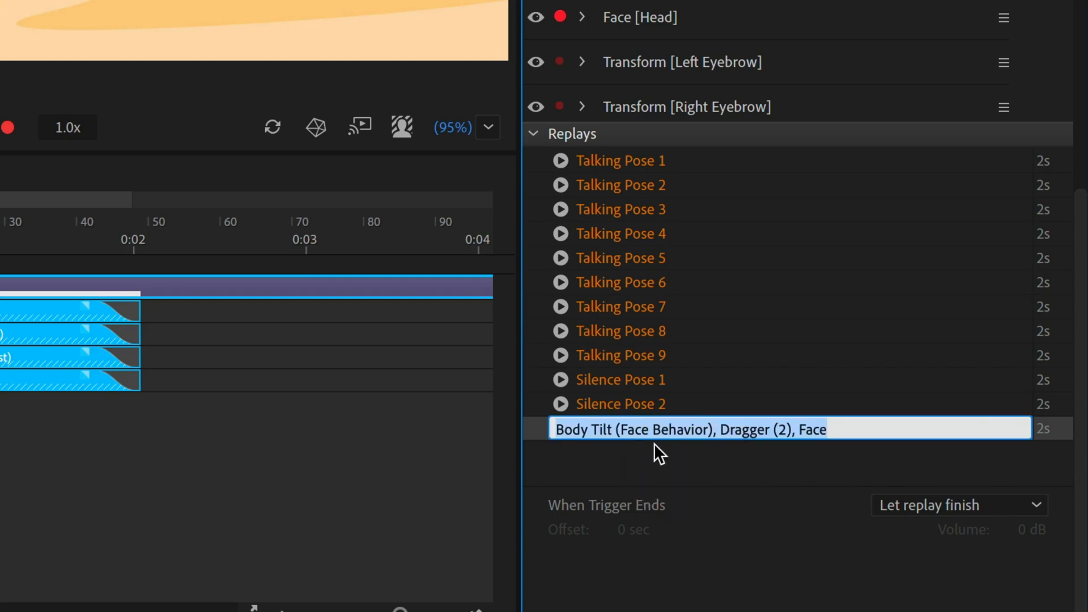
type("SILENCE")
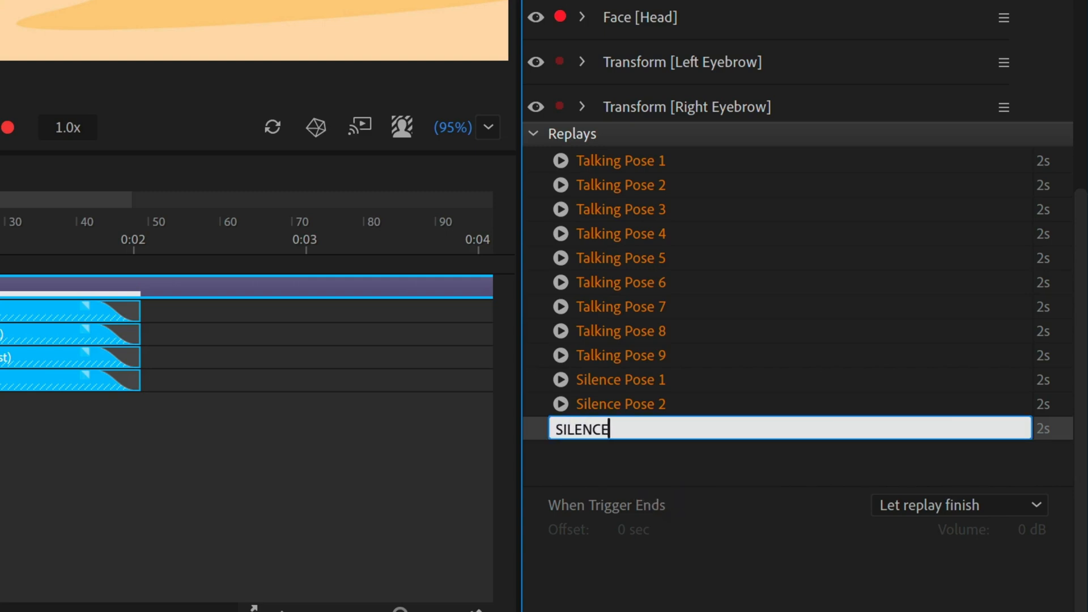
key("Return")
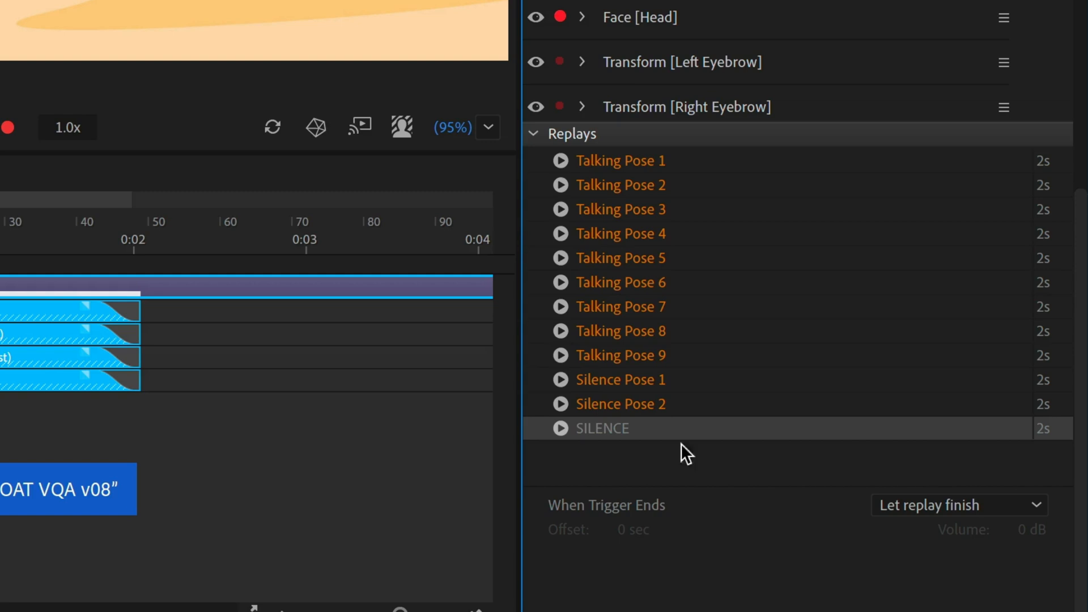
Set the SILENCE replay to Stop / Sustain replay when its trigger ends.
left_click(649, 381)
left_click(627, 429)
left_click(940, 507)
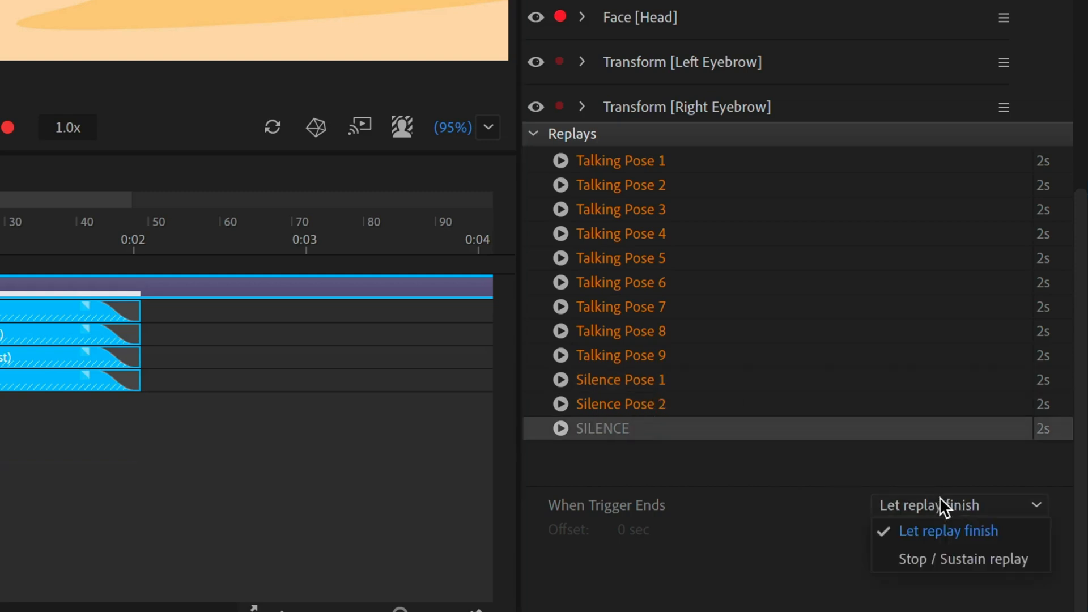
left_click(987, 560)
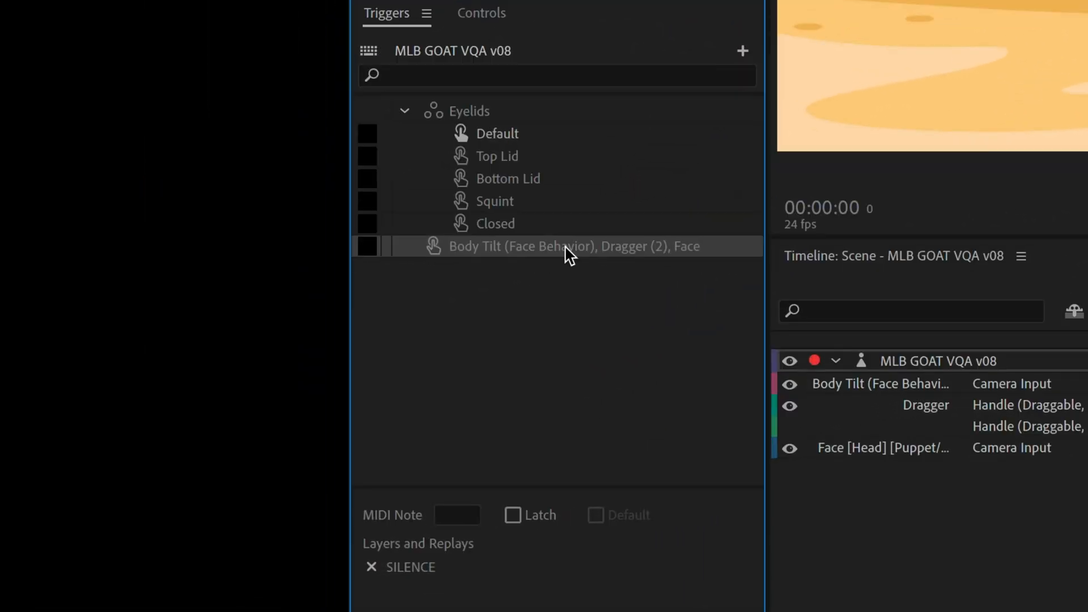
Rename the new Body Tilt, Dragger and Face trigger SILENCE.
double_click(565, 248)
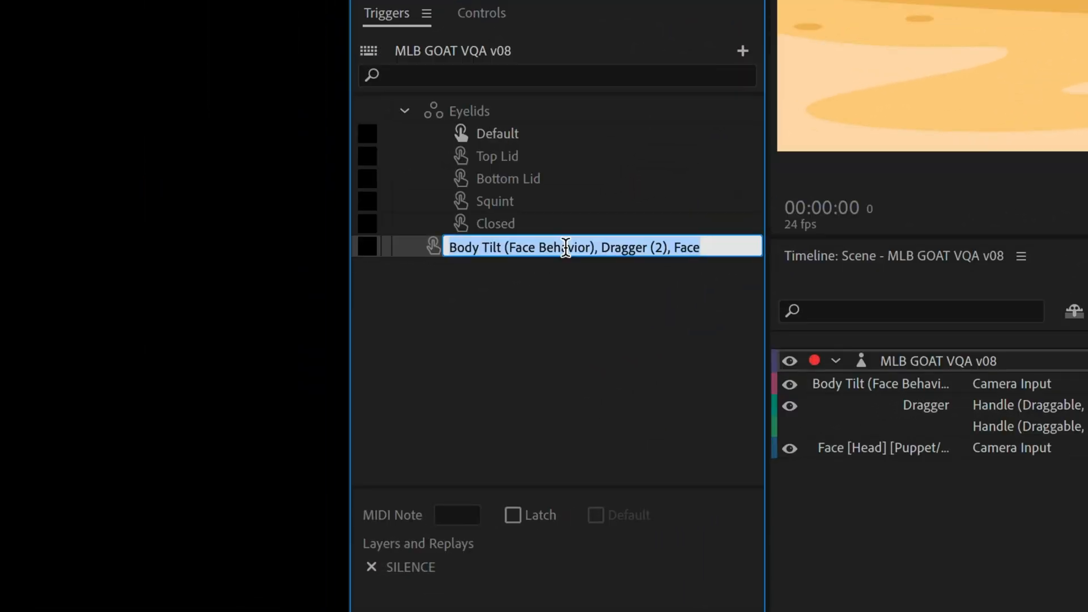
type("SILENCE")
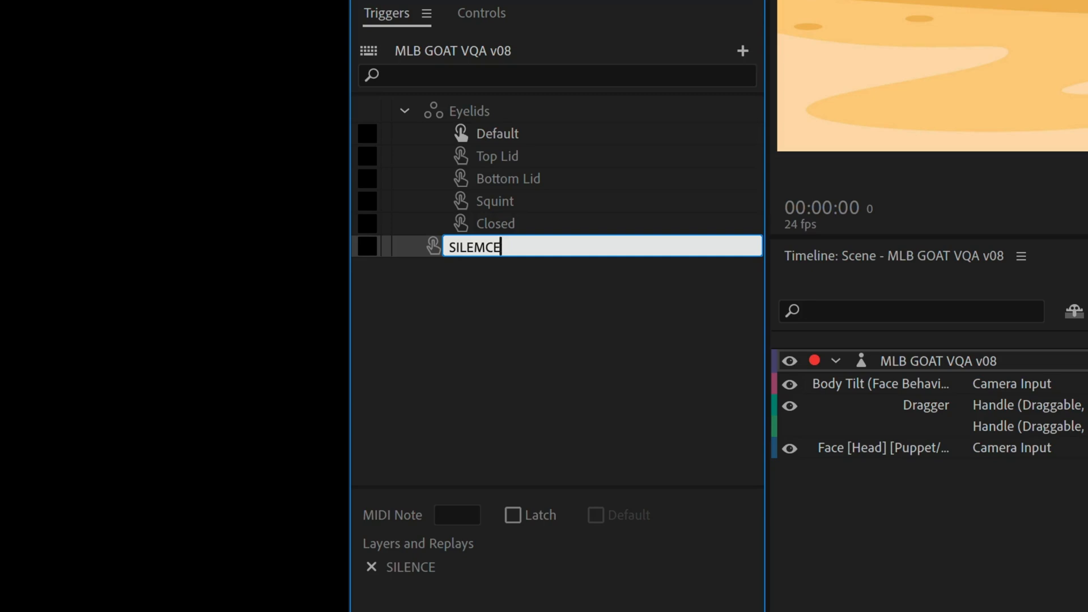
key("Return")
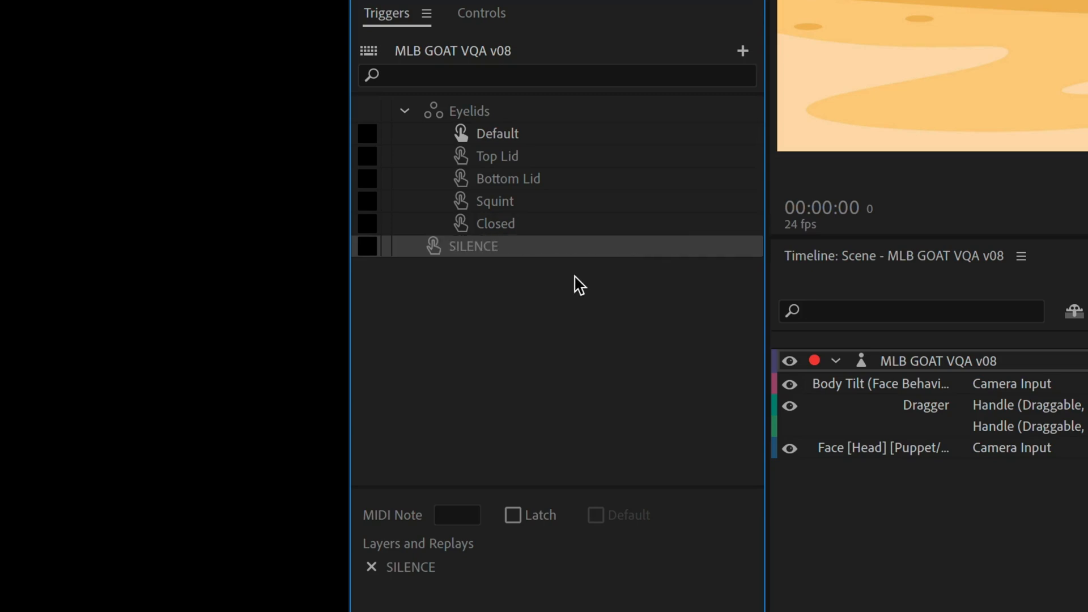
Create a swap set named Poses and move the SILENCE trigger into it.
left_click(735, 55)
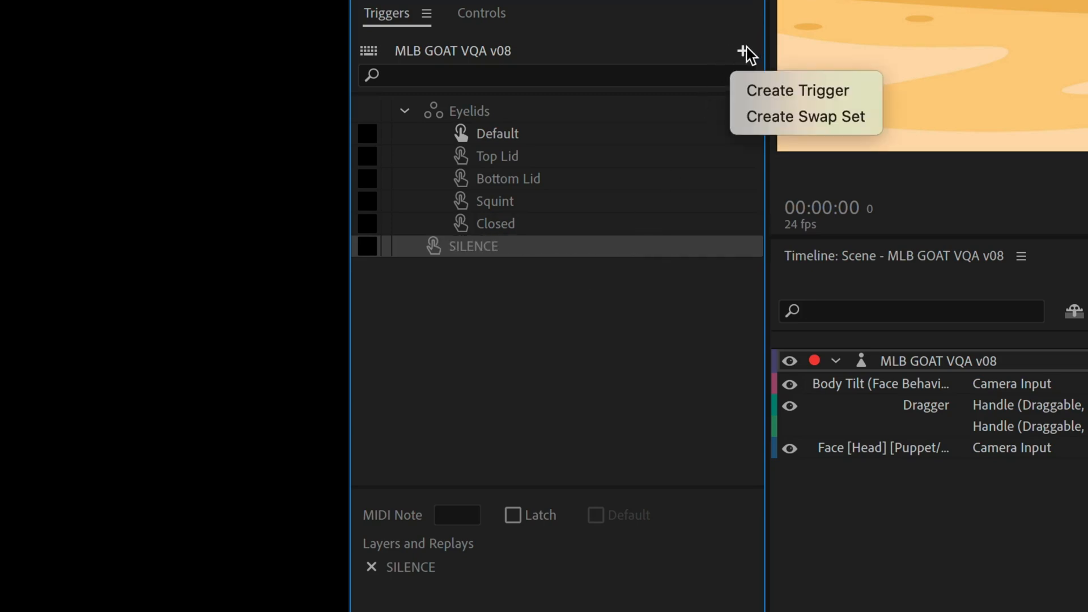
left_click(789, 114)
double_click(473, 269)
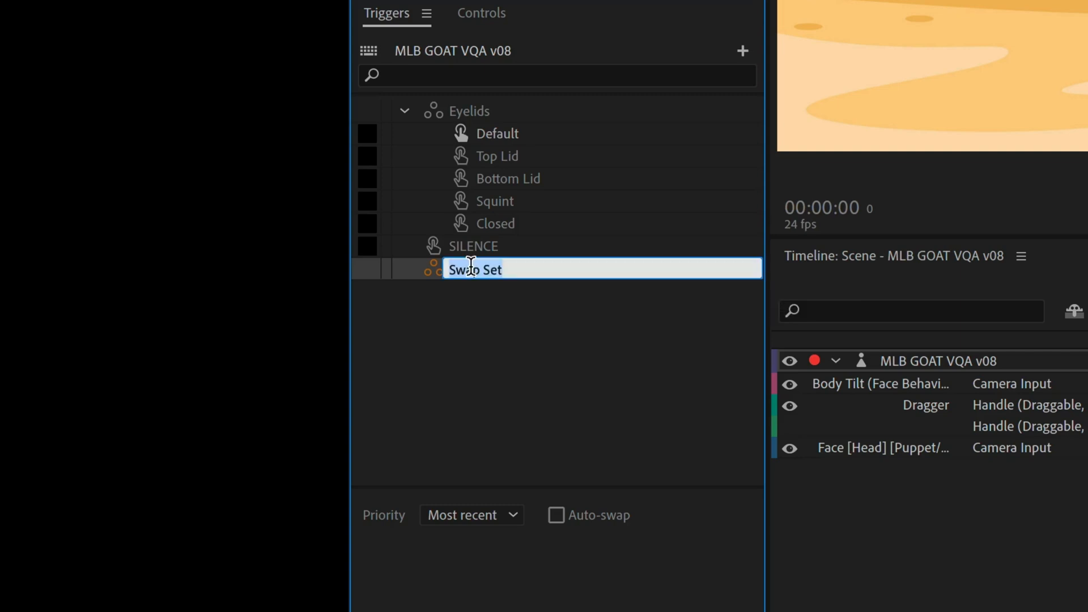
key("Return")
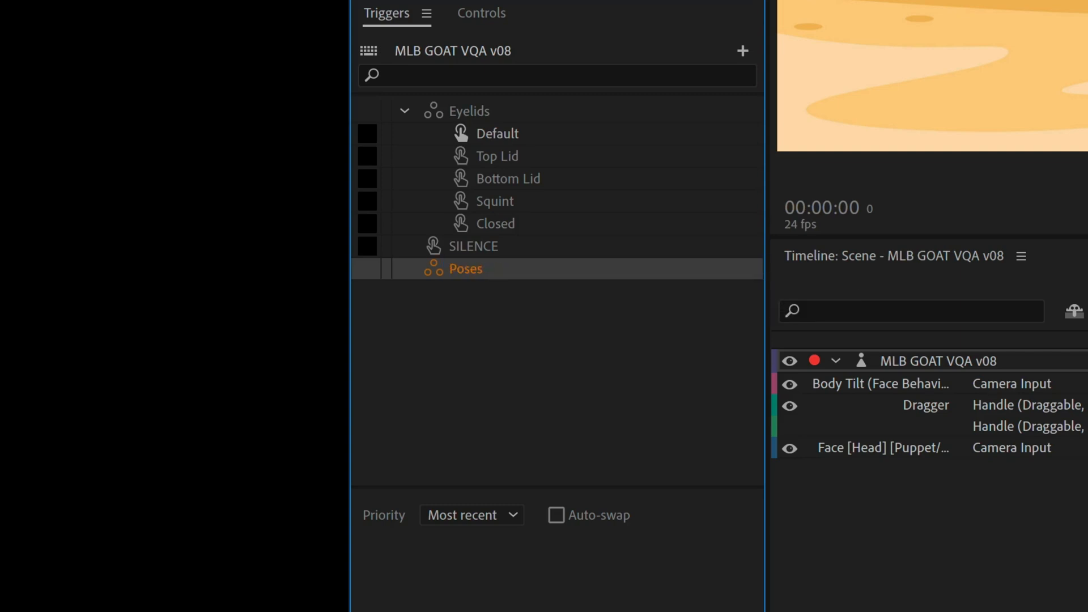
left_click_drag(486, 247, 484, 275)
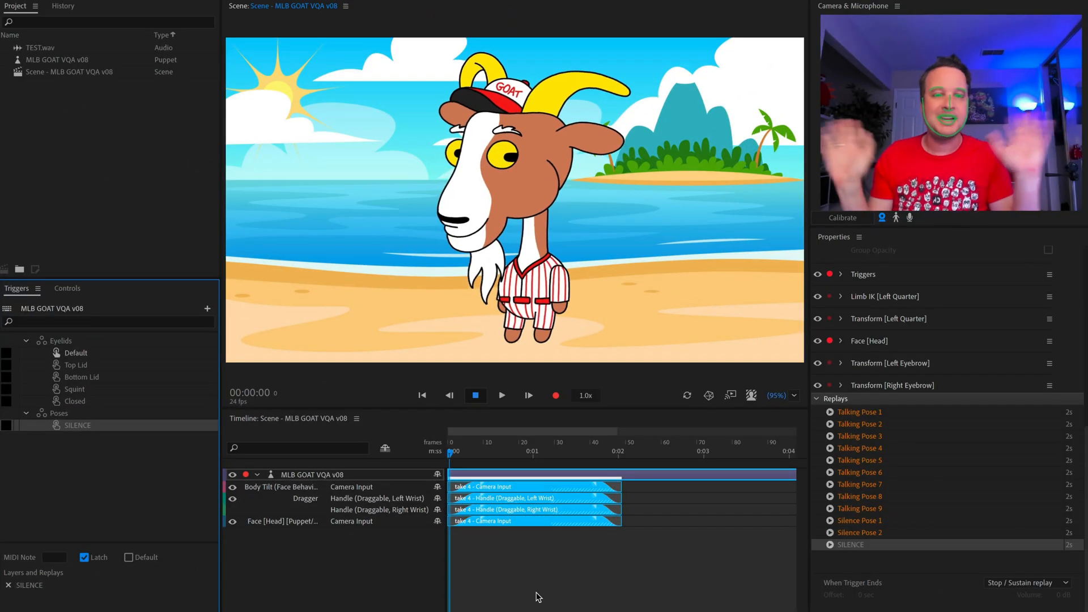
Delete all take 4 recordings from the puppet's timeline track.
left_click(537, 596)
left_click_drag(512, 538, 529, 492)
key("Delete")
left_click(130, 431)
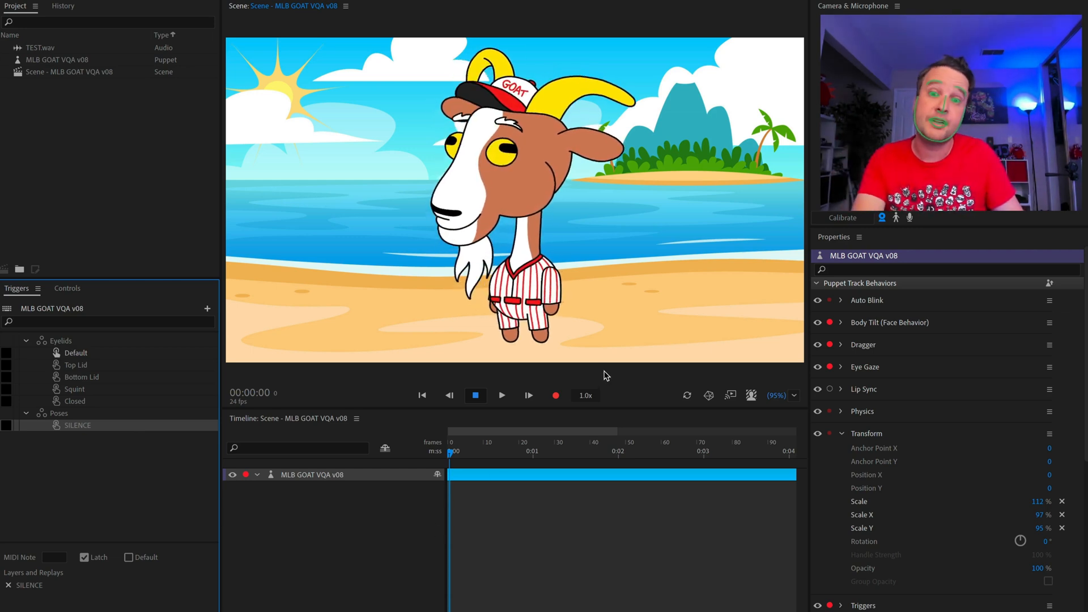
Assign keys 1, 2, 3 and 4 to the Top Lid, Bottom Lid, Squint and Closed eyelid triggers.
left_click_drag(551, 309, 618, 254)
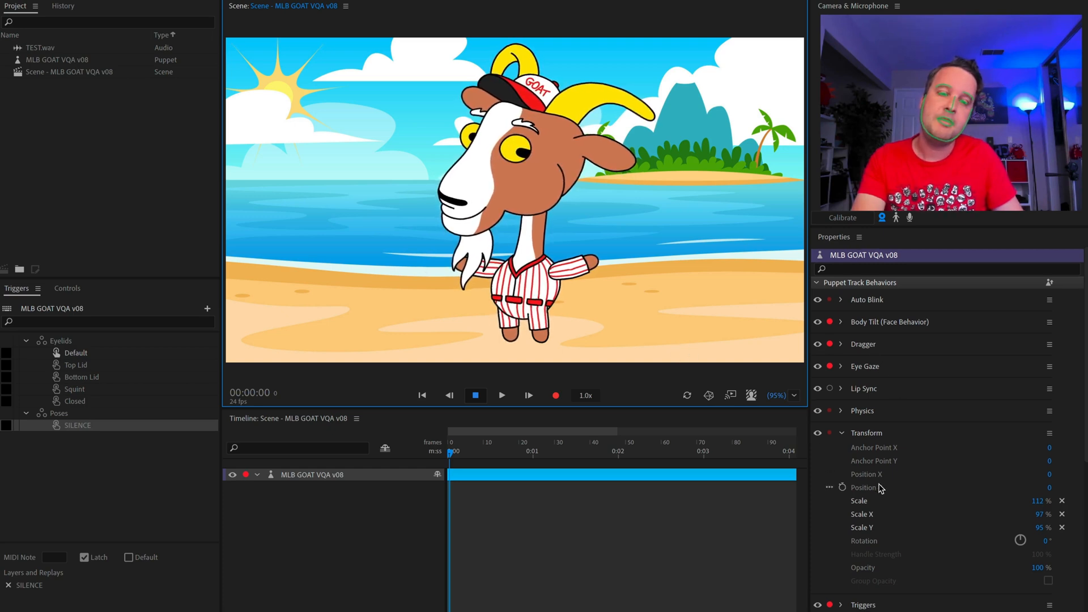
scroll(880, 489, "down", 5)
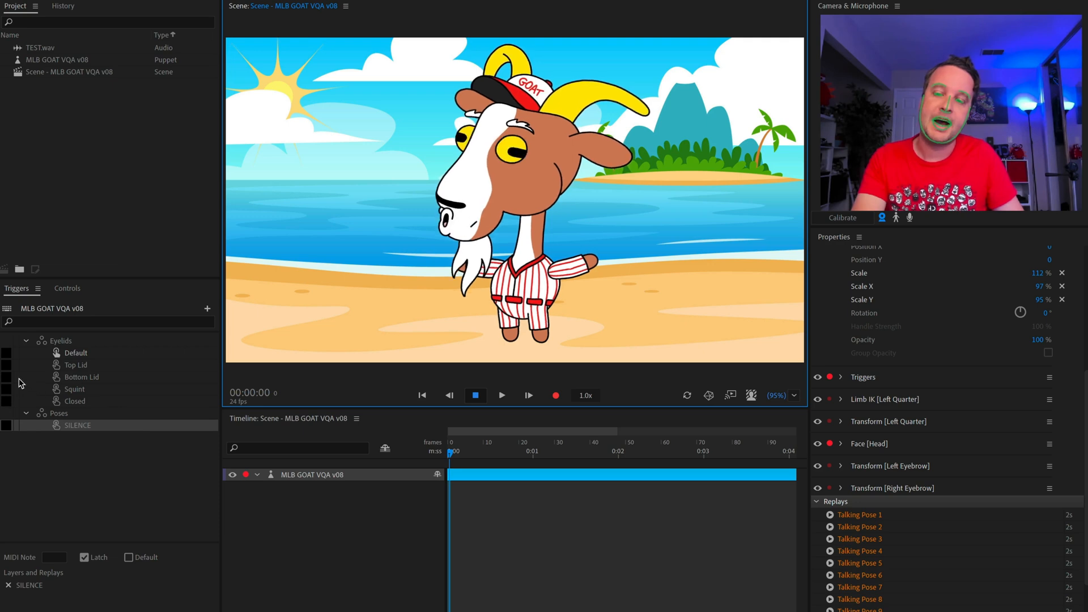
left_click(7, 364)
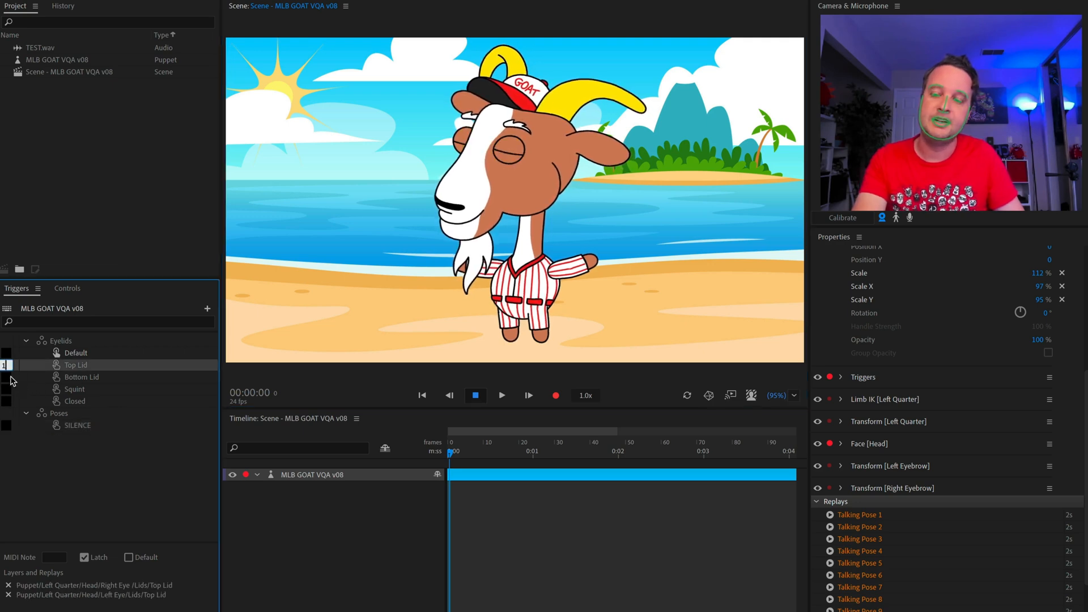
type("1")
left_click(7, 389)
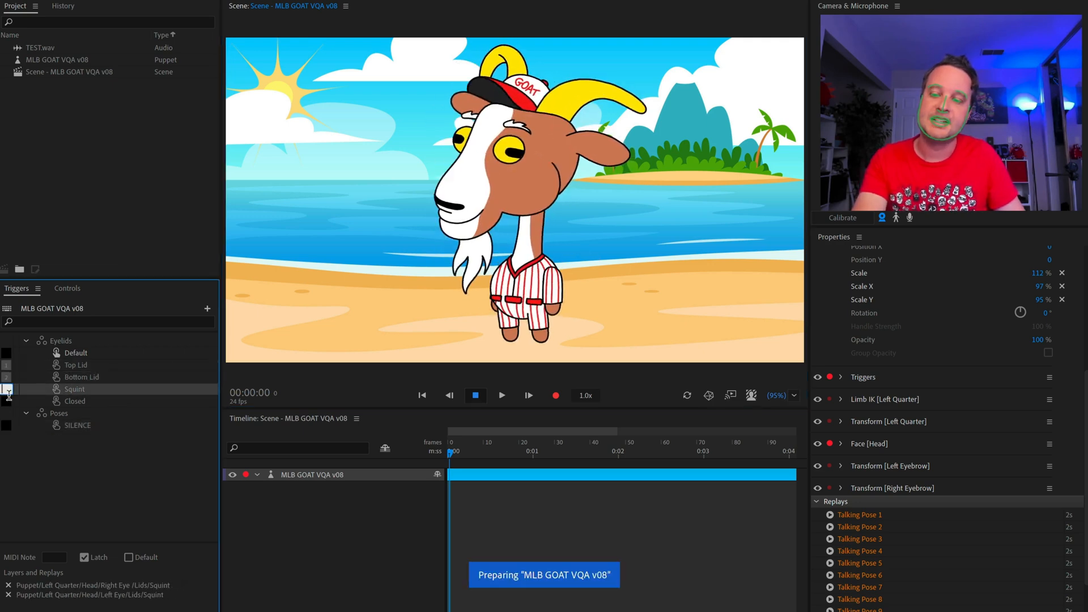
type("3")
left_click(7, 402)
type("4")
left_click(80, 475)
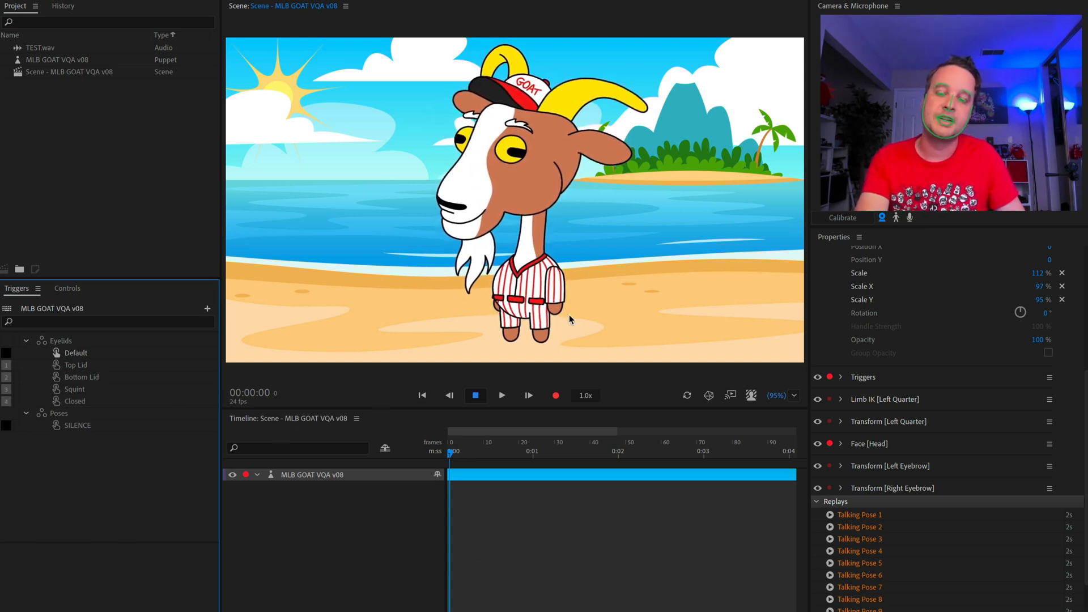
Pose both of the goat's wrists raised outward and record a short take with the Squint eyelids triggered.
left_click(383, 481)
left_click_drag(557, 309, 624, 261)
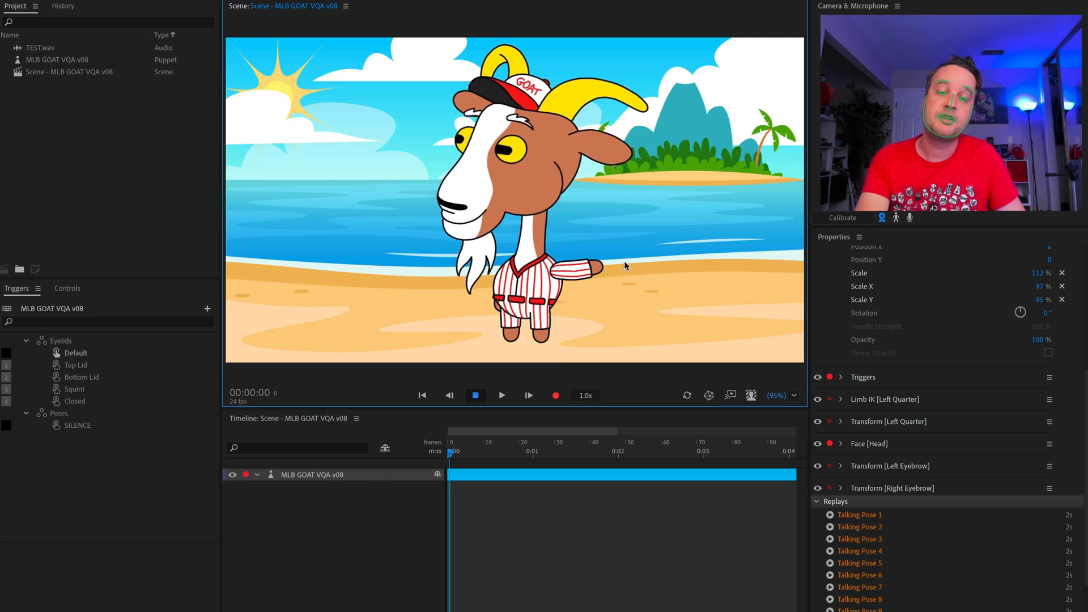
left_click_drag(496, 306, 419, 237)
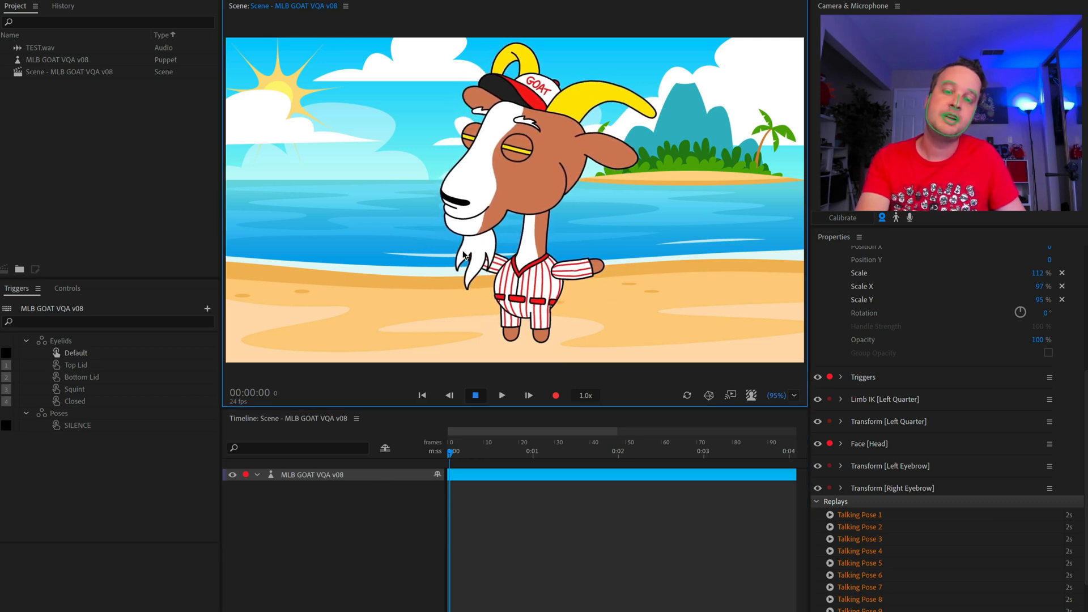
left_click(557, 396)
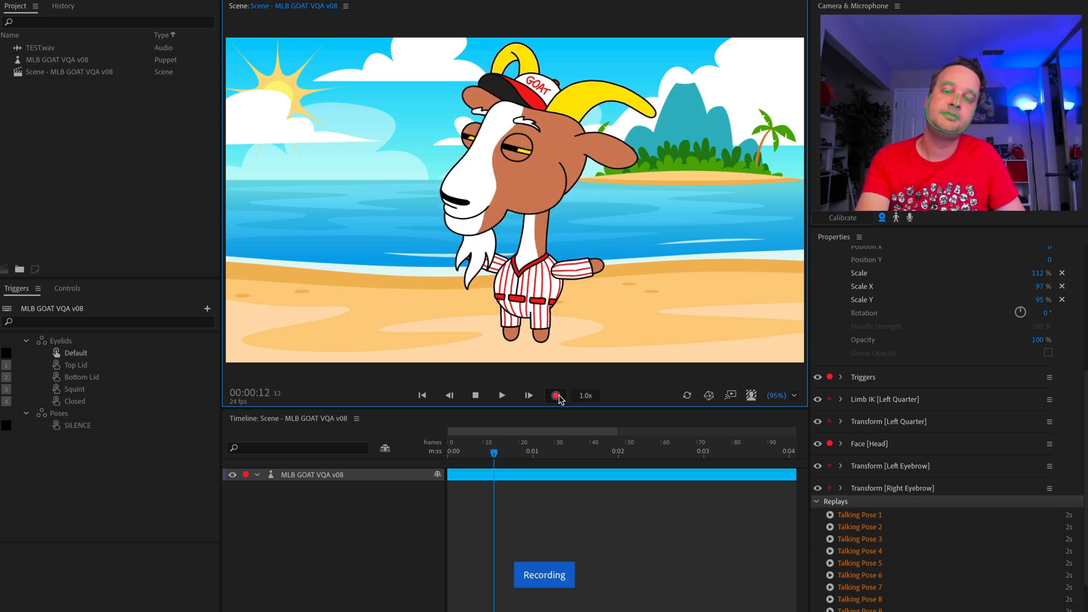
left_click(557, 396)
left_click(566, 573)
Extend all take 5 recordings, including the Eyelids trigger, to about 2 seconds with blends at both ends.
left_click_drag(518, 452, 456, 476)
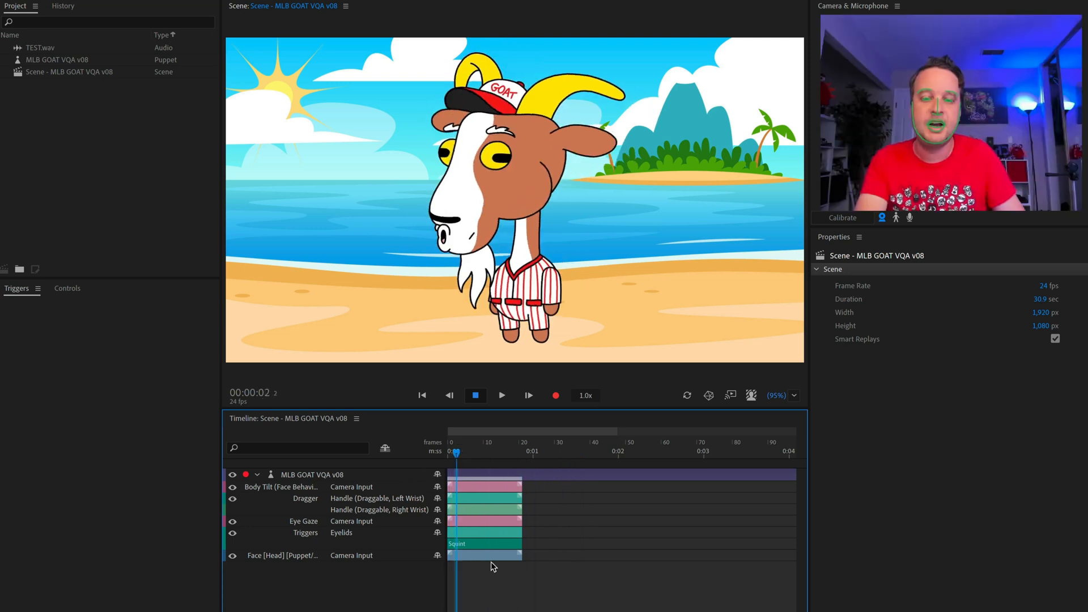
left_click(494, 557)
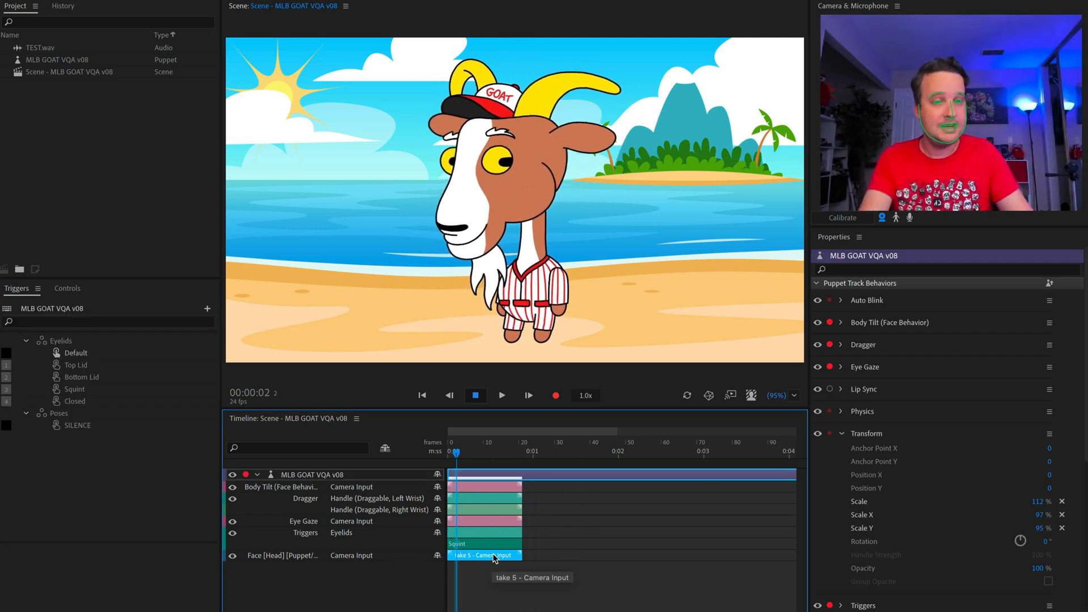
left_click(494, 487, "shift")
left_click(494, 497, "shift")
left_click(495, 509, "shift")
left_click(492, 520, "shift")
left_click(491, 532, "shift")
left_click(509, 542, "shift")
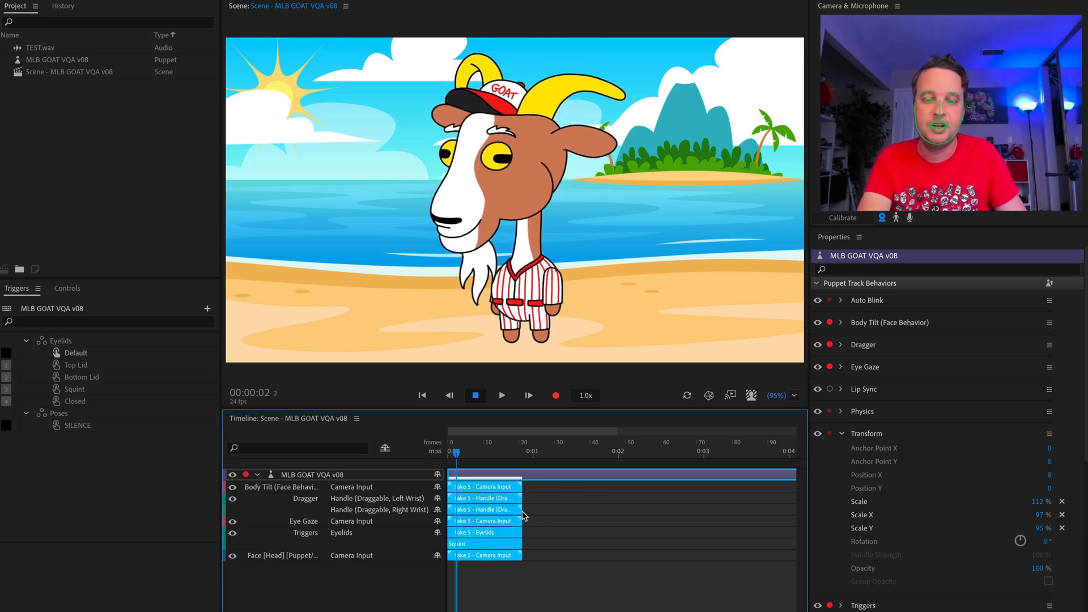
left_click_drag(521, 511, 620, 512)
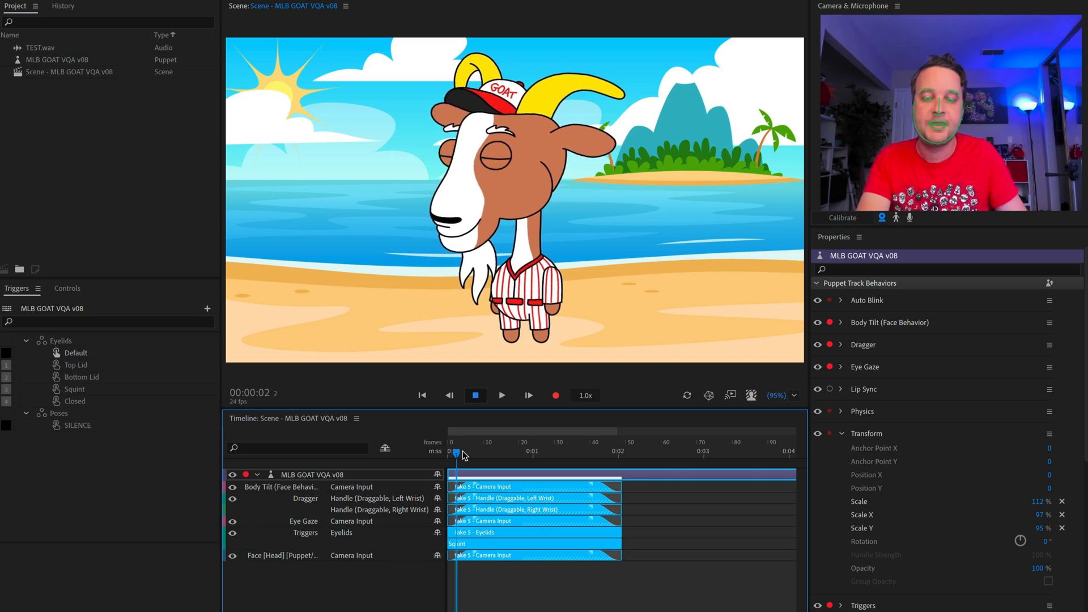
Preview the blended pose from the start and create a replay and trigger from the take 5 recordings in the Poses swap set.
left_click_drag(463, 453, 387, 451)
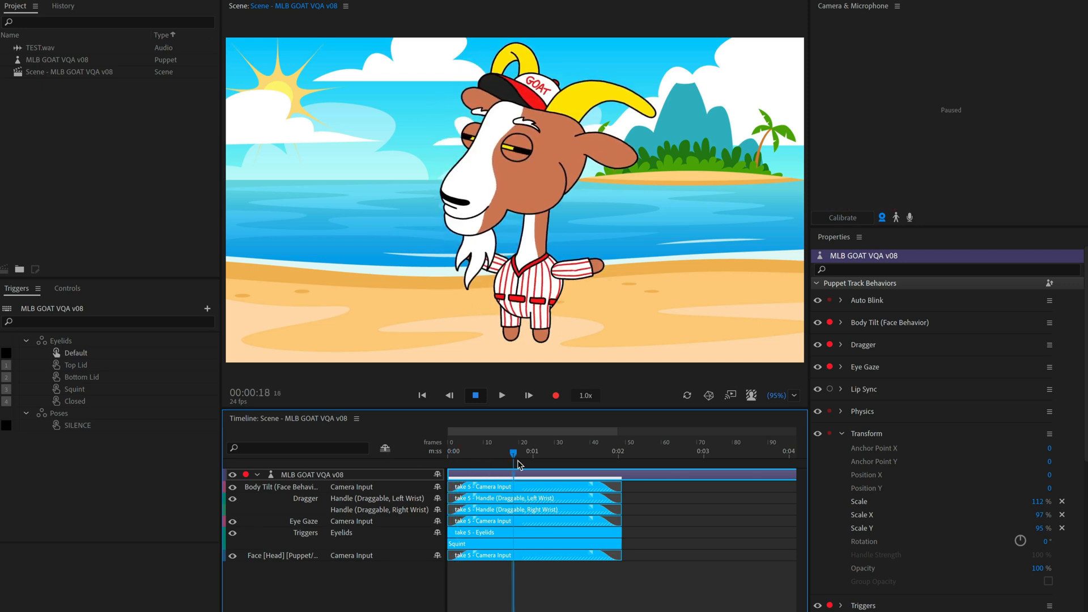
left_click_drag(616, 469, 392, 471)
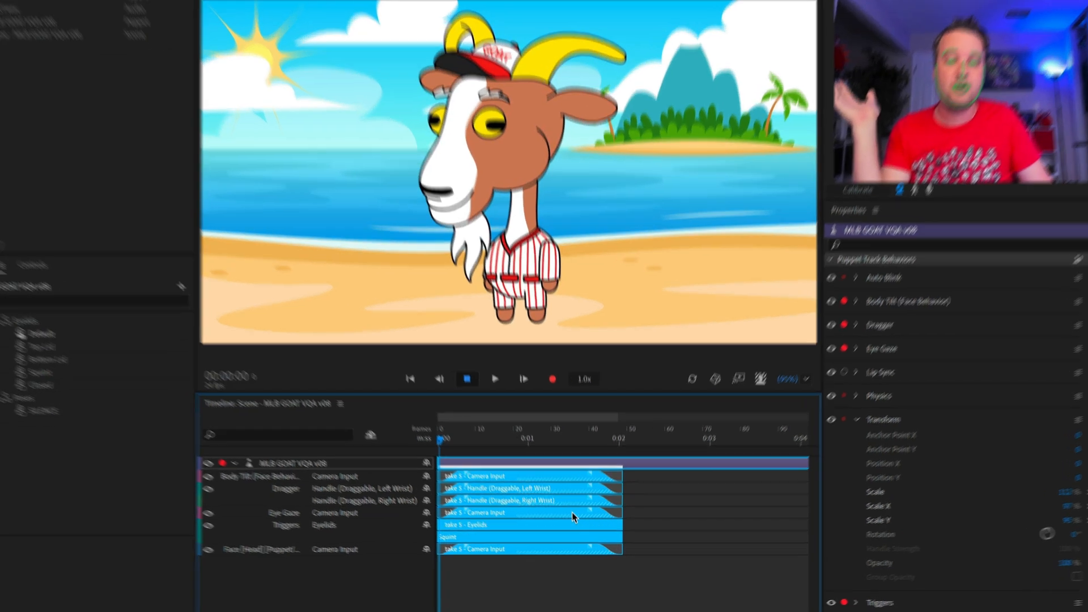
right_click(572, 513)
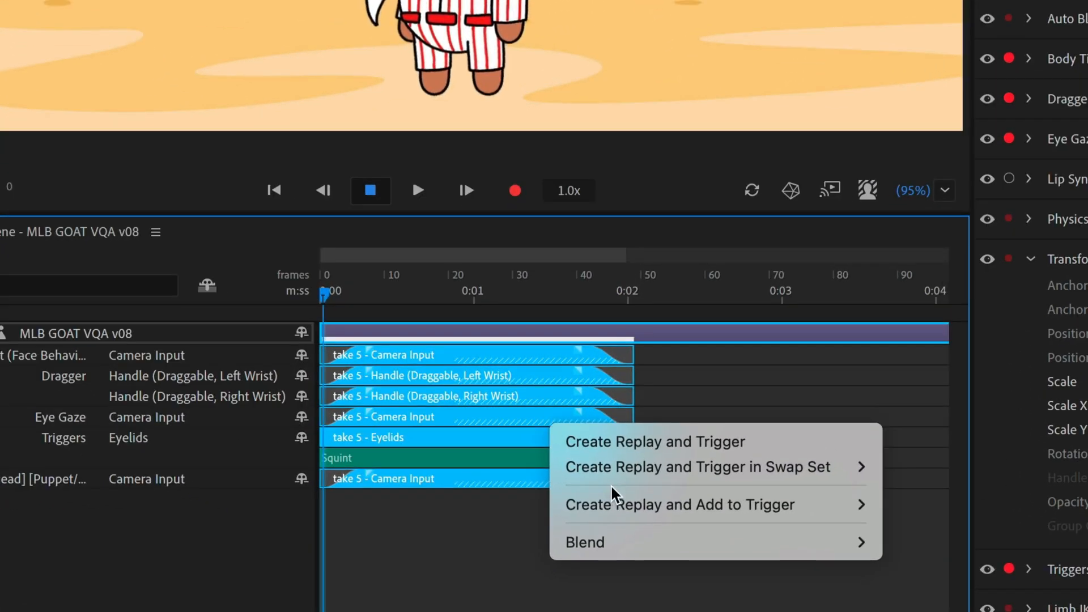
mouse_move(631, 477)
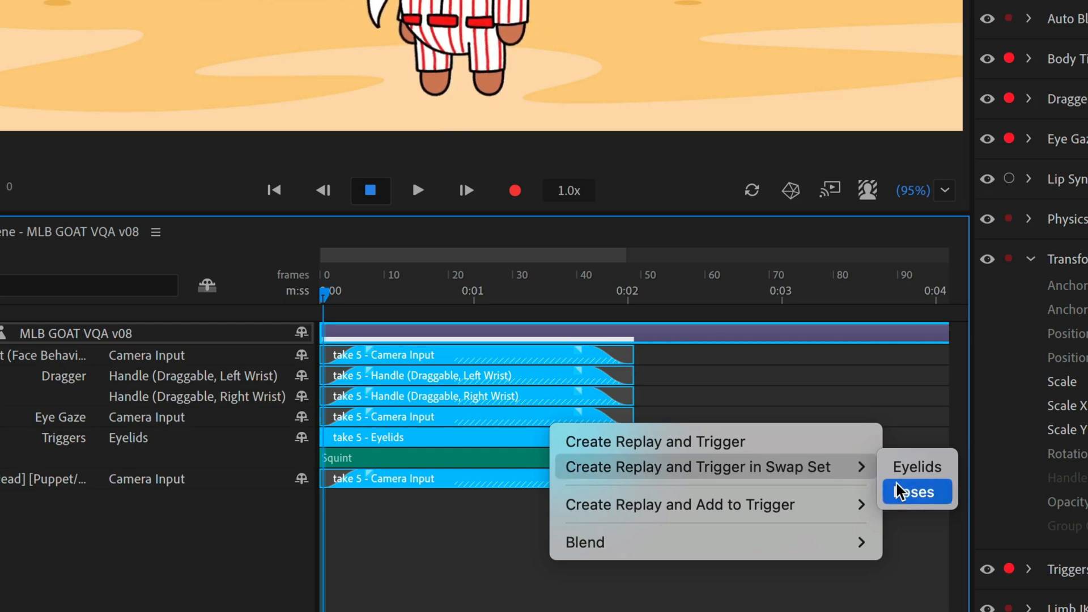
left_click(916, 492)
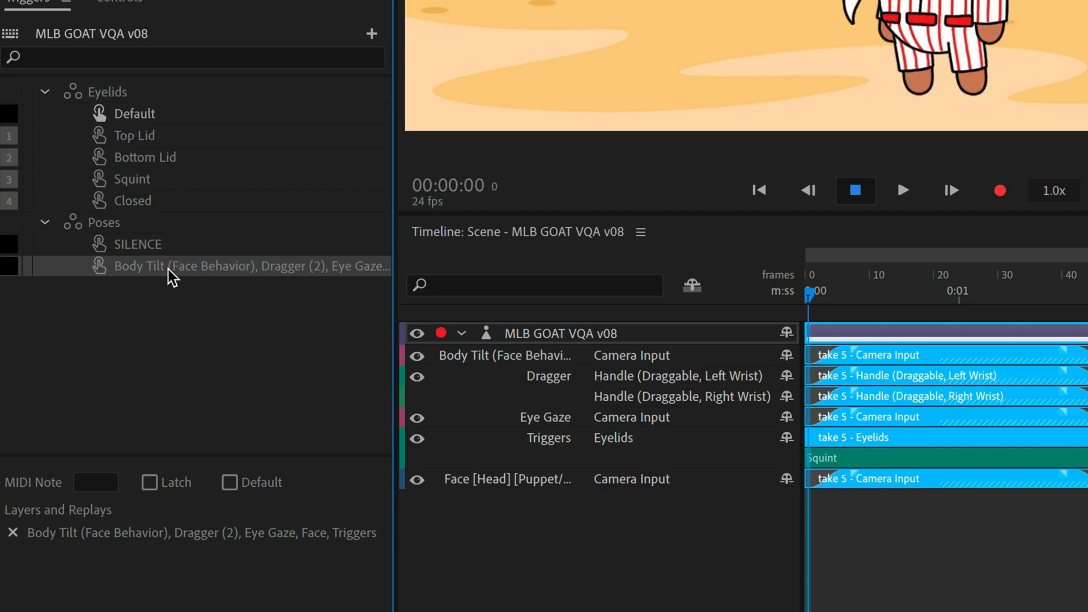
Rename the new trigger in the Poses swap set POSE1 and make it latch.
double_click(168, 267)
type("POSE1")
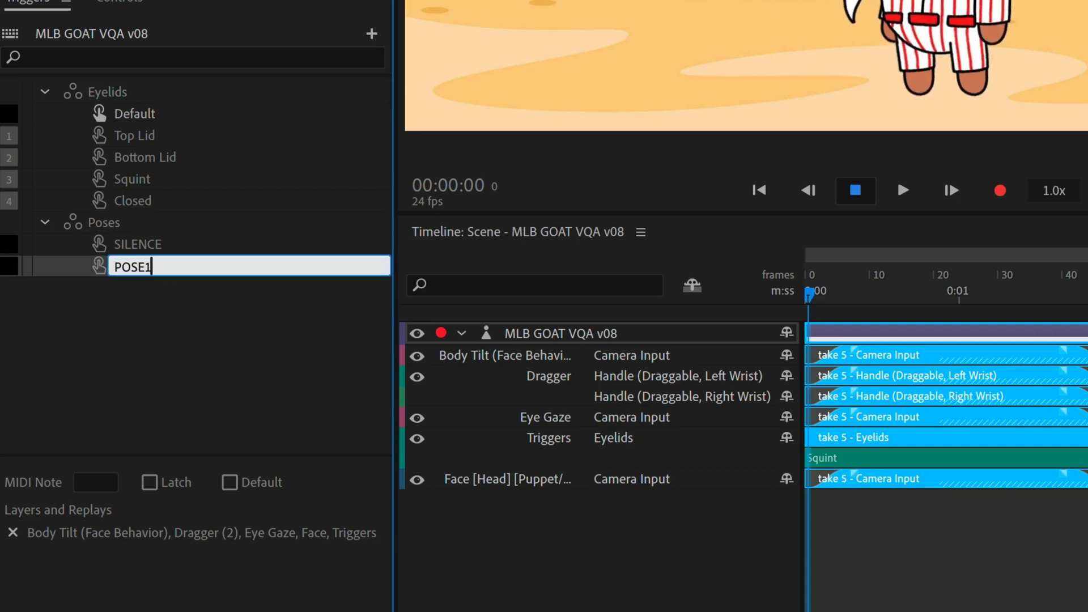
key("Return")
left_click(150, 482)
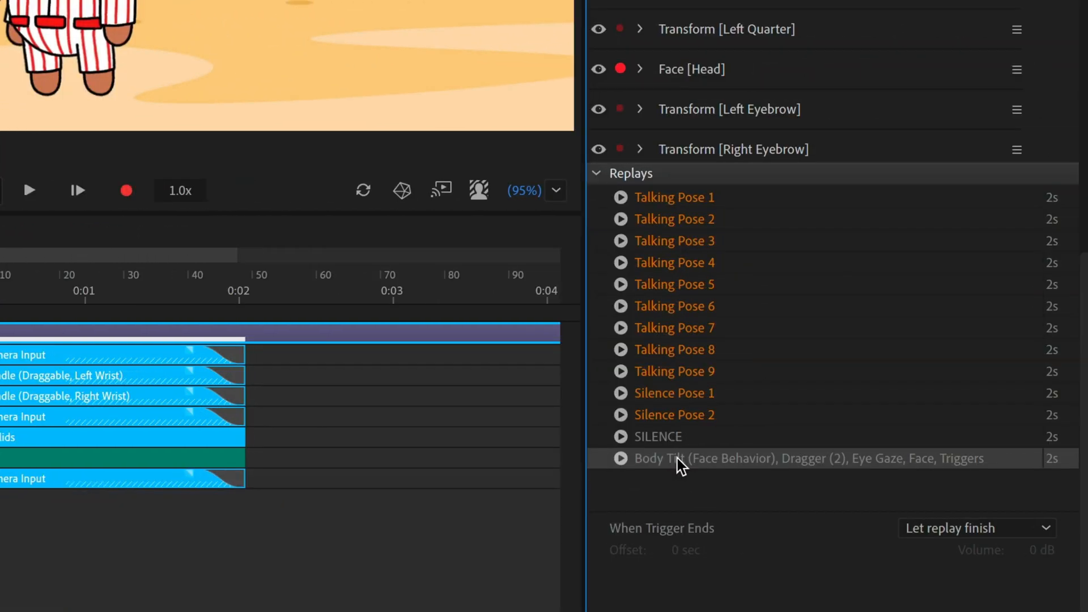
Rename the new replay POSE1 and set it to Stop / Sustain replay when its trigger ends.
double_click(677, 460)
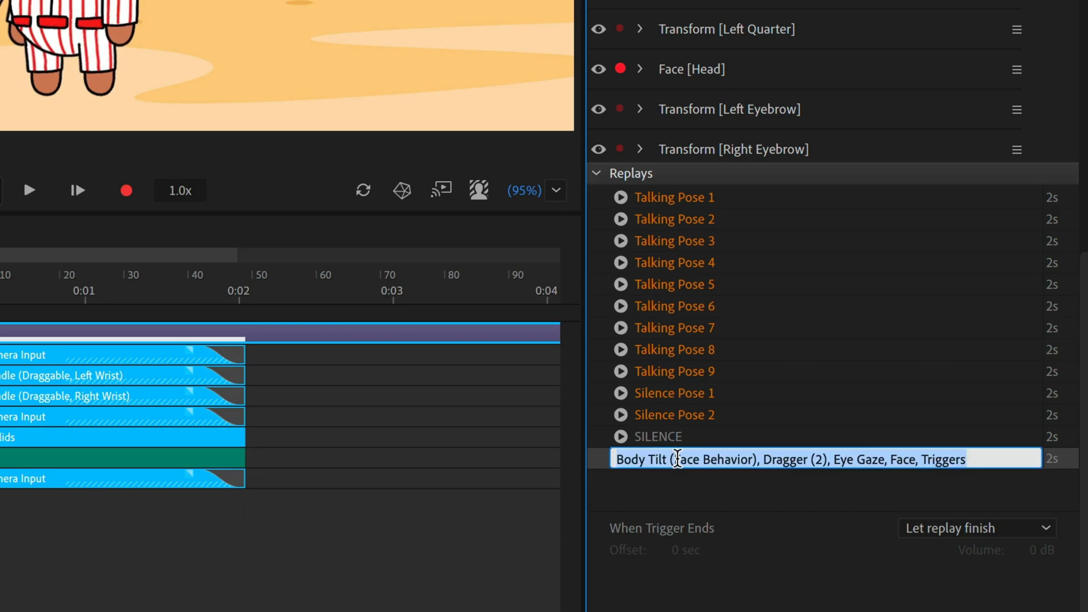
type("POSE1")
key("Return")
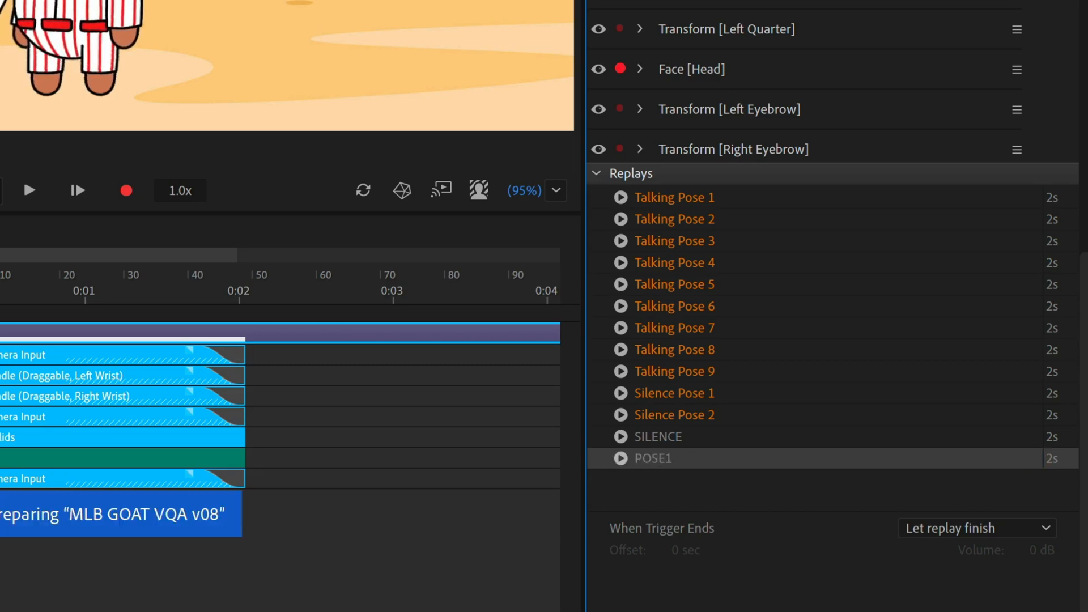
left_click(1009, 528)
left_click(991, 576)
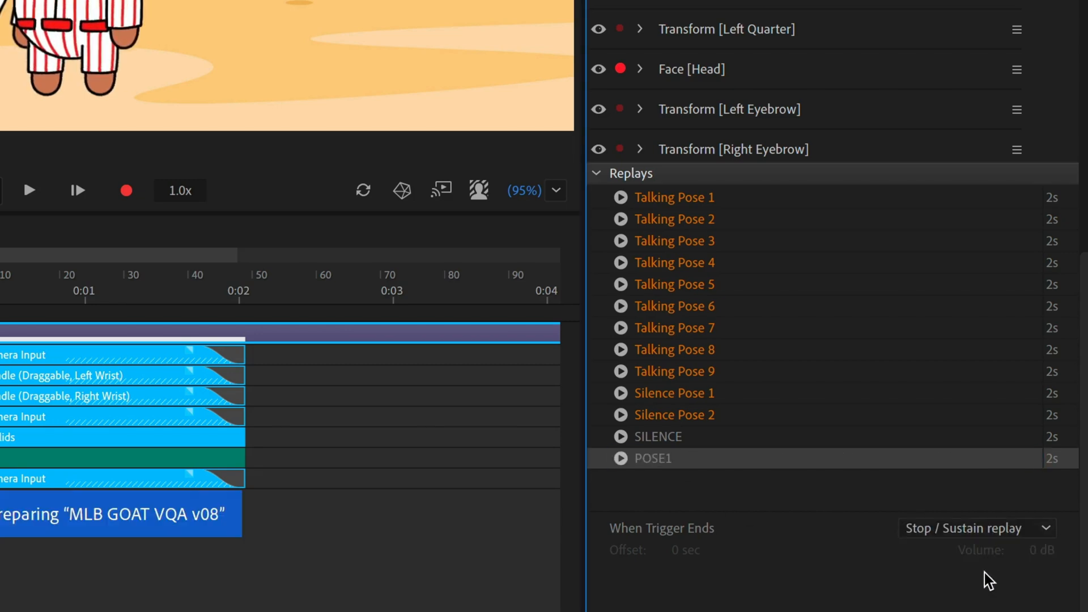
Clear the take 5 recordings from the timeline and fold the goat's arms inward across its body.
left_click(340, 573)
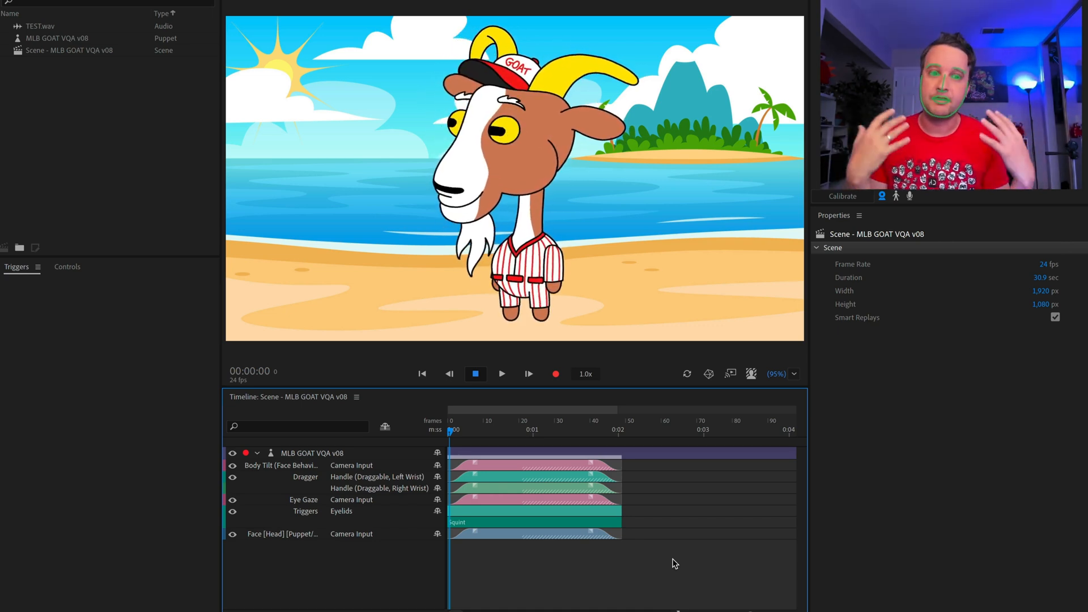
left_click(644, 279)
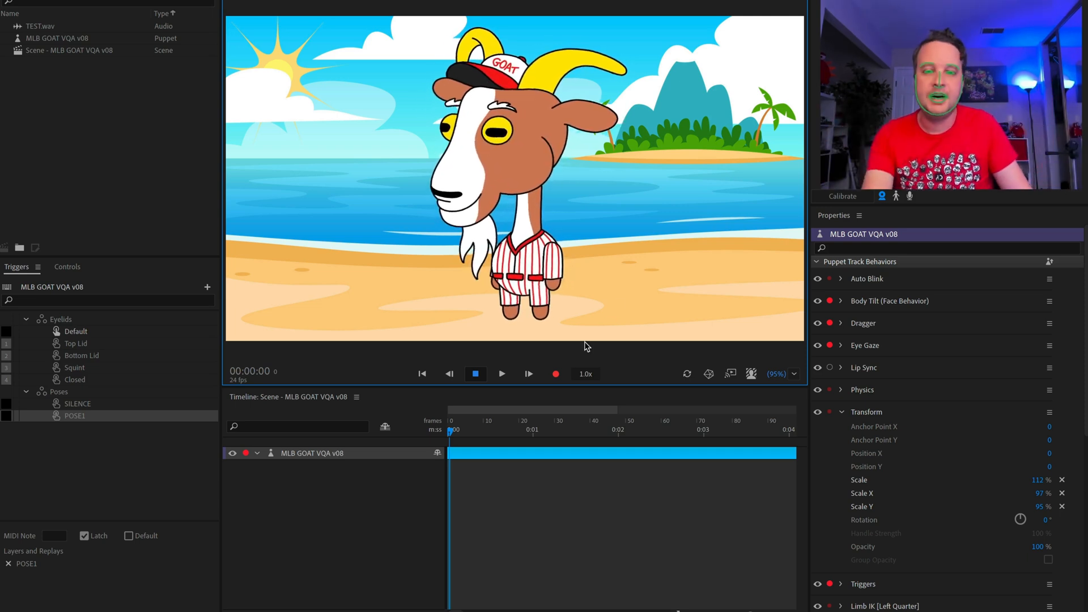
left_click_drag(576, 275, 463, 246)
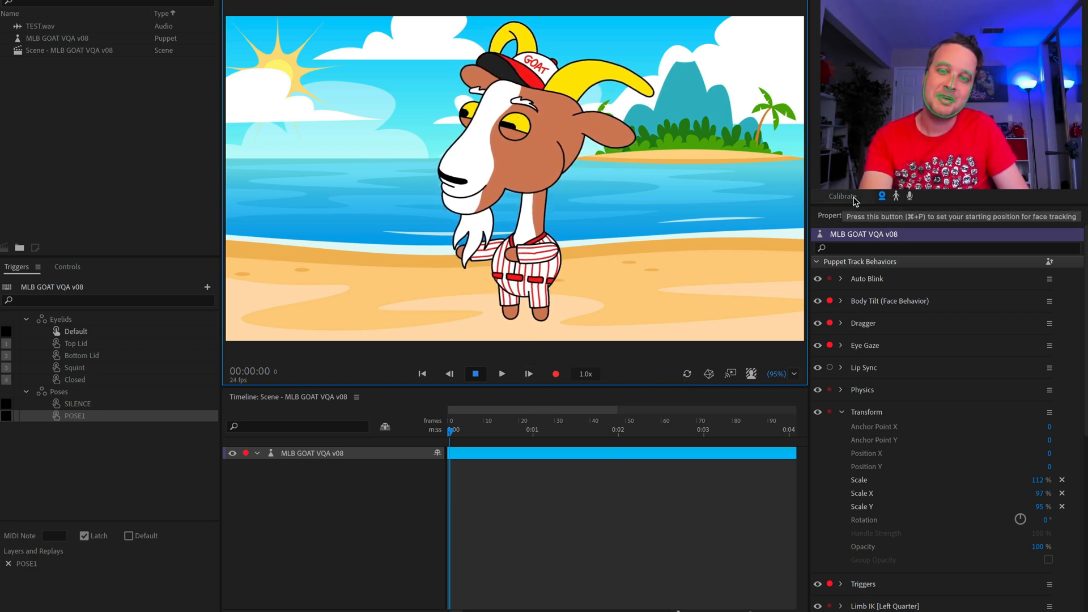
Record a take of the folded-arms pose with Bottom Lid triggered and extend its recordings to about 2 seconds.
left_click(563, 375)
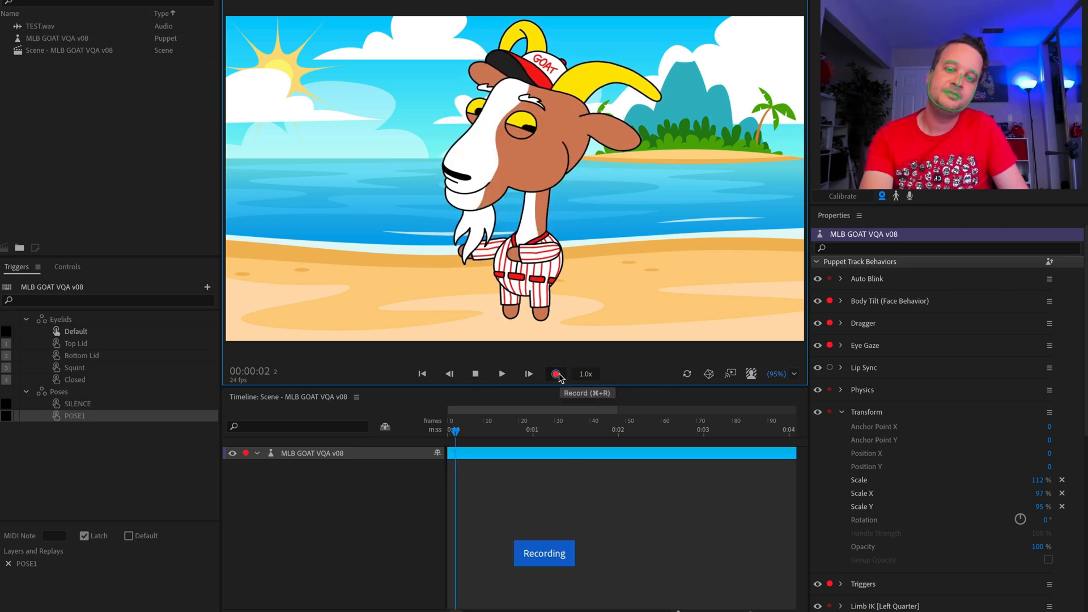
left_click(557, 551)
left_click_drag(530, 600, 622, 465)
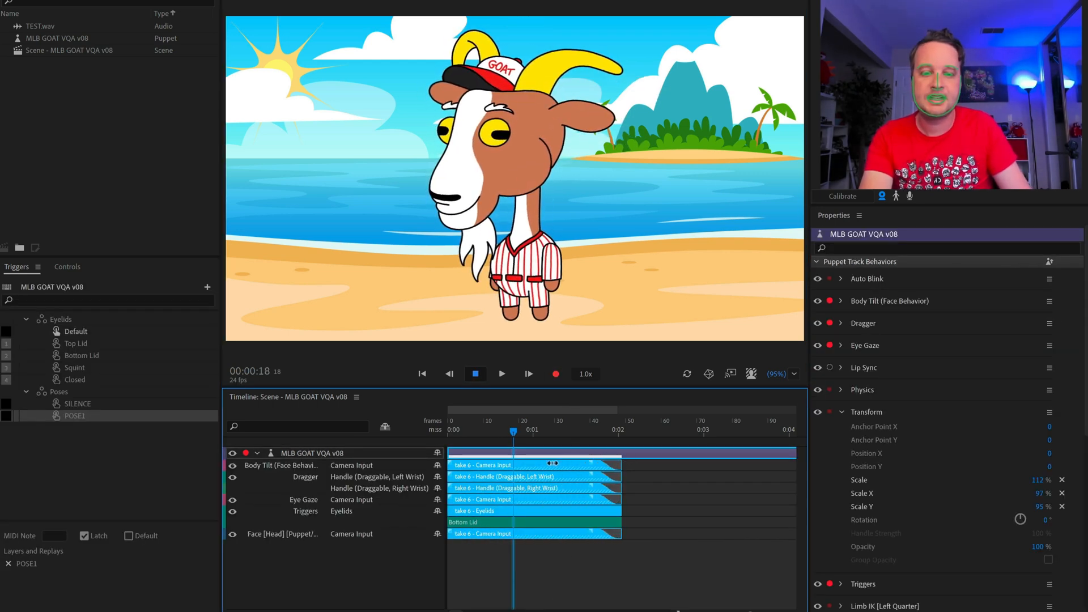
Save the take 6 recordings as a triggered replay, rename its new trigger POSE2 in the Poses swap set and make it latch.
right_click(572, 501)
mouse_move(731, 525)
left_click(774, 538)
double_click(86, 429)
type("P")
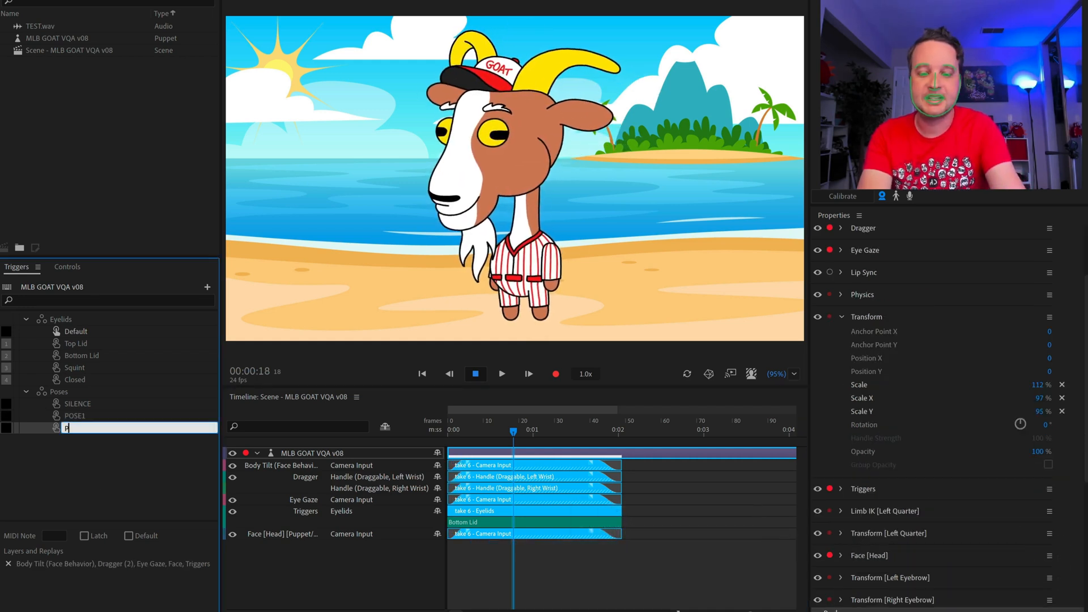
type("OSE")
key("Escape")
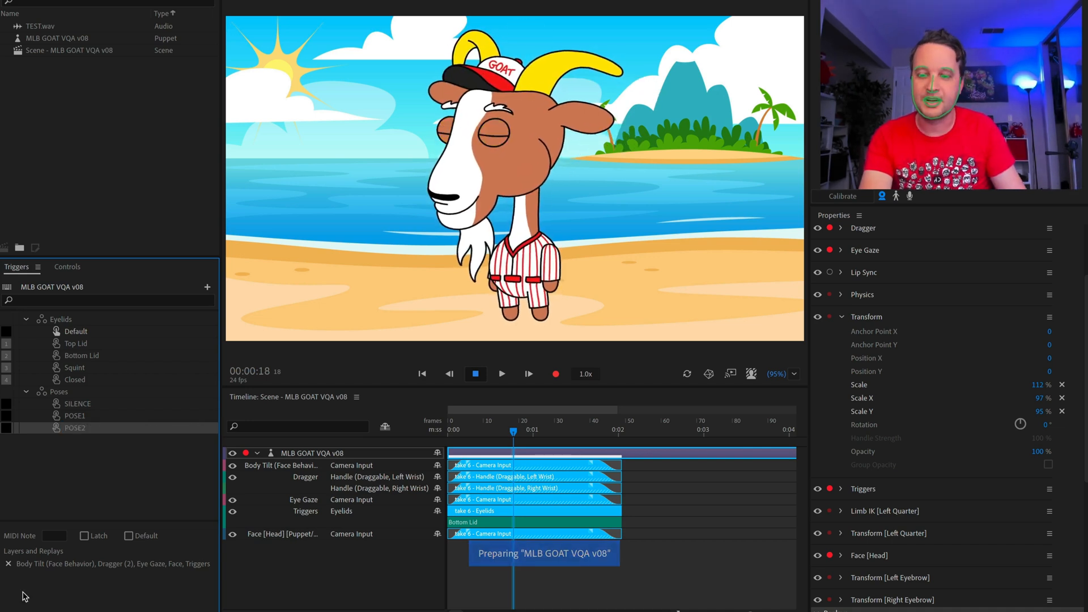
left_click(84, 536)
Rename the new replay POSE2 and set it to Stop / Sustain replay when its trigger ends.
scroll(992, 546, "down", 5)
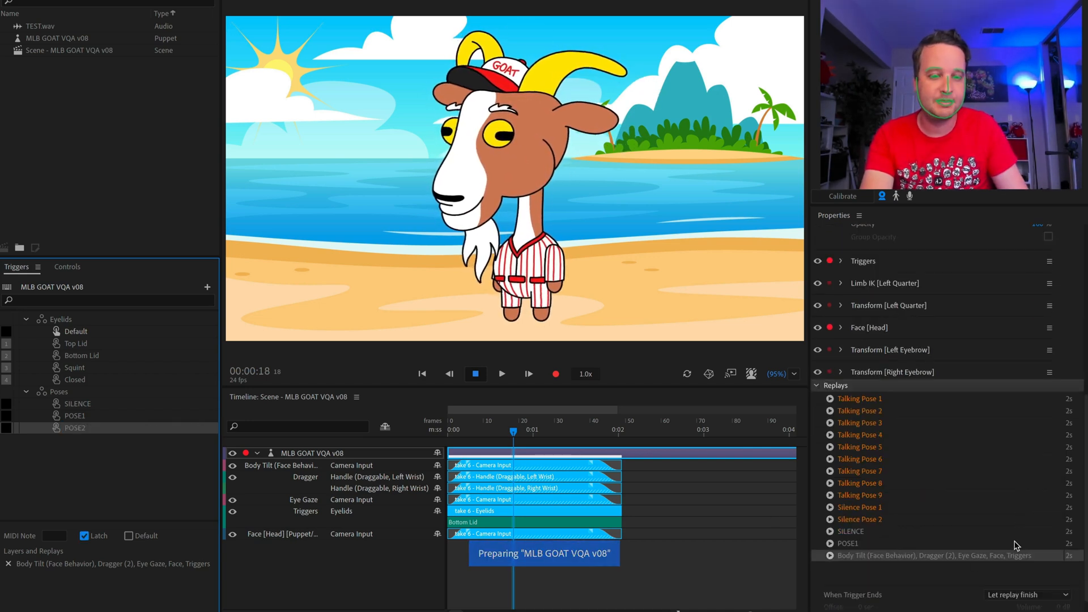
left_click(828, 555)
double_click(892, 554)
type("POSE2")
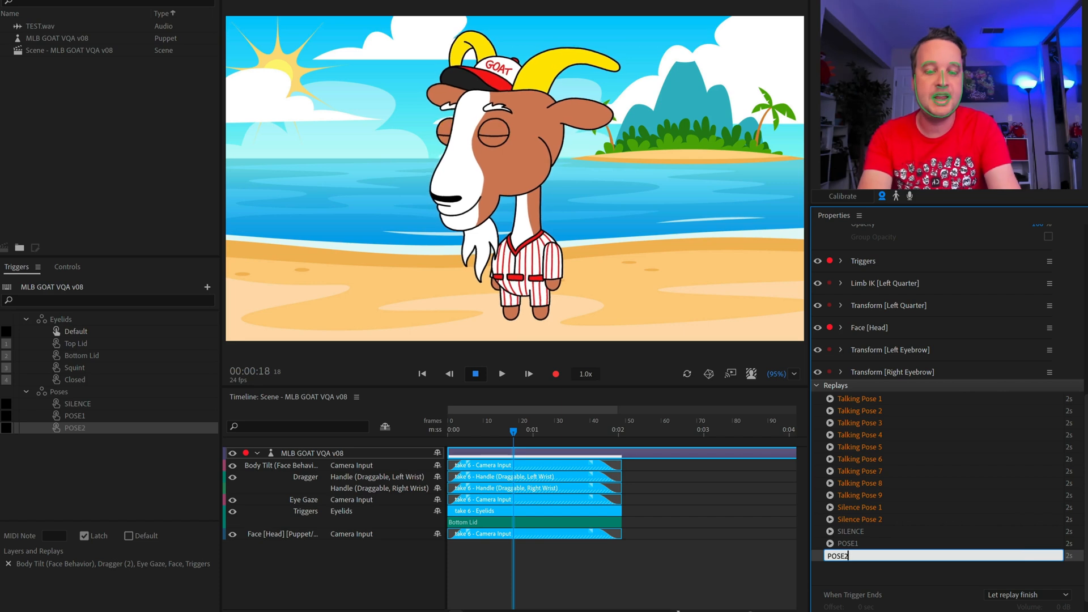
key("Return")
left_click(1042, 594)
left_click(1028, 583)
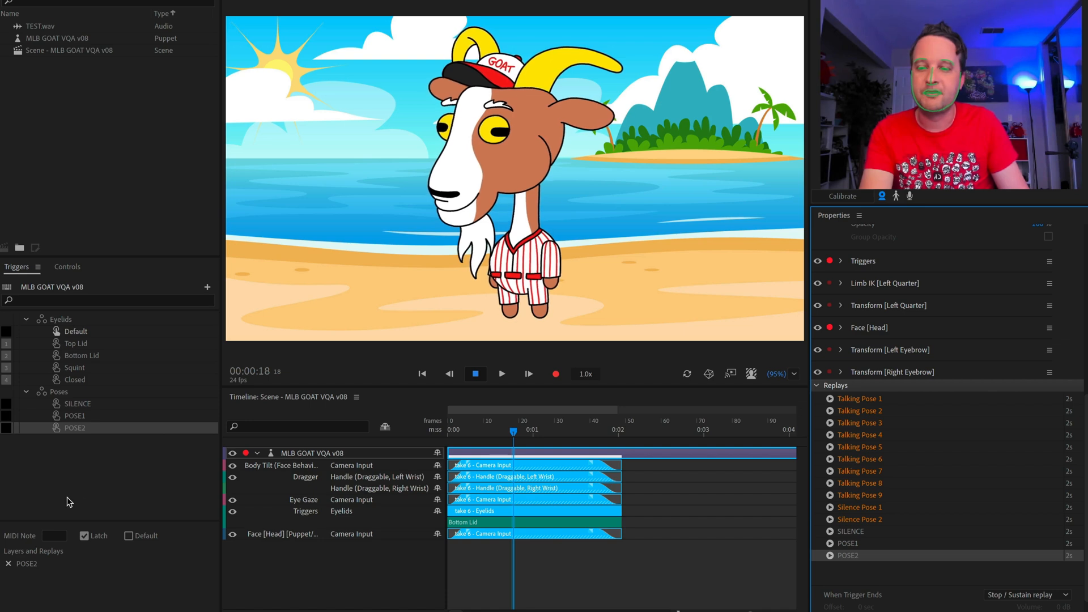
Clear the take 6 recordings from the goat puppet's timeline track.
left_click(361, 454)
left_click_drag(655, 562, 457, 469)
key("Delete")
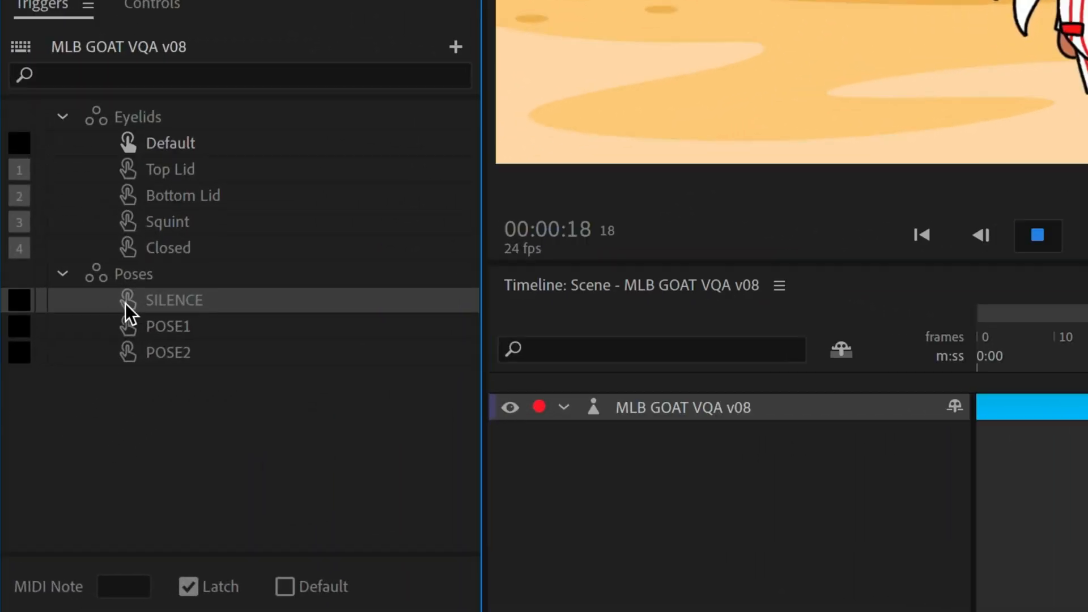
Make SILENCE the default trigger of the Poses swap set and check the POSE1 and POSE2 triggers.
left_click(125, 303)
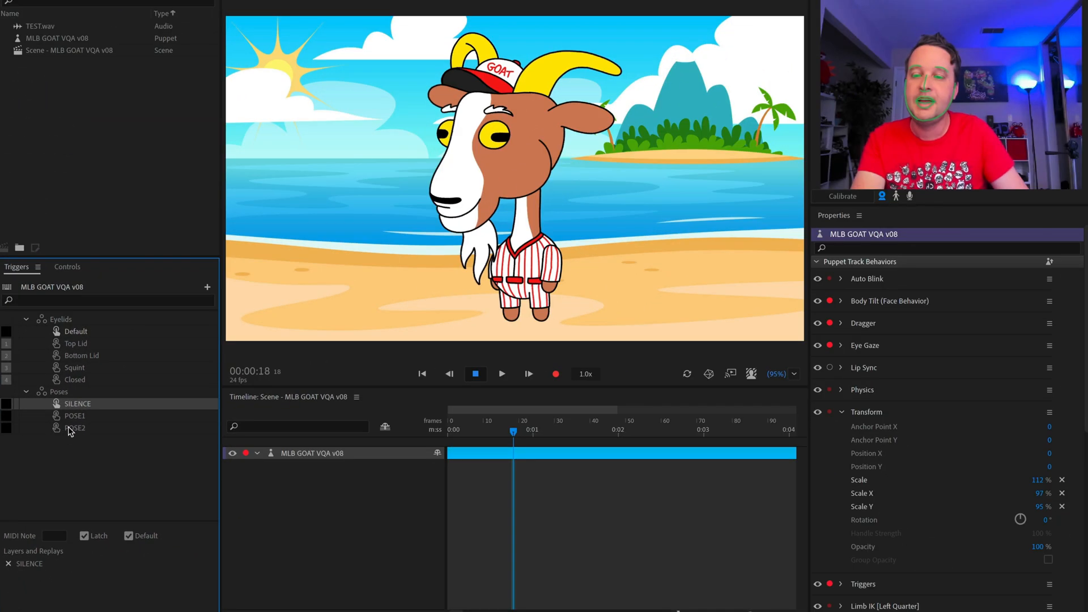
left_click(179, 333)
left_click(81, 426)
left_click(87, 417)
left_click(88, 428)
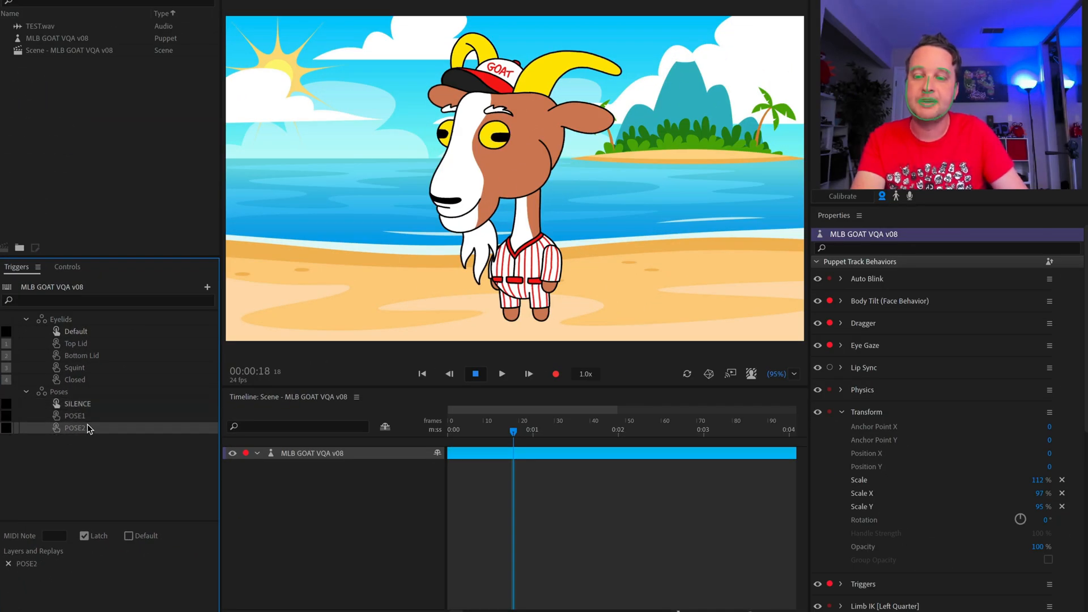
Return the playhead to the start and add TEST.wav to the scene, fitting the whole clip in the timeline.
left_click_drag(513, 432, 451, 431)
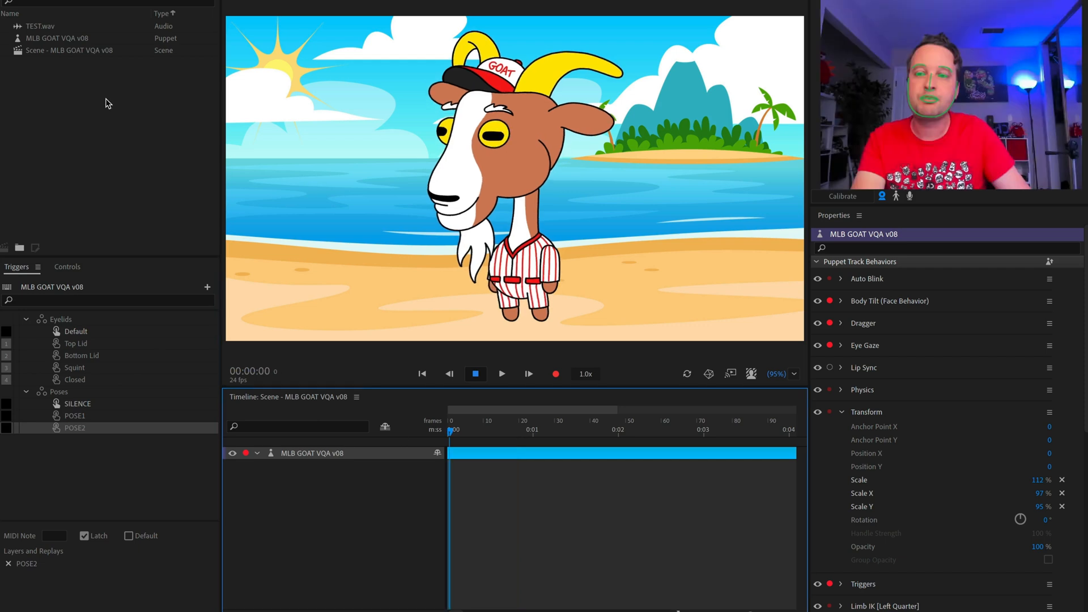
left_click_drag(42, 26, 409, 180)
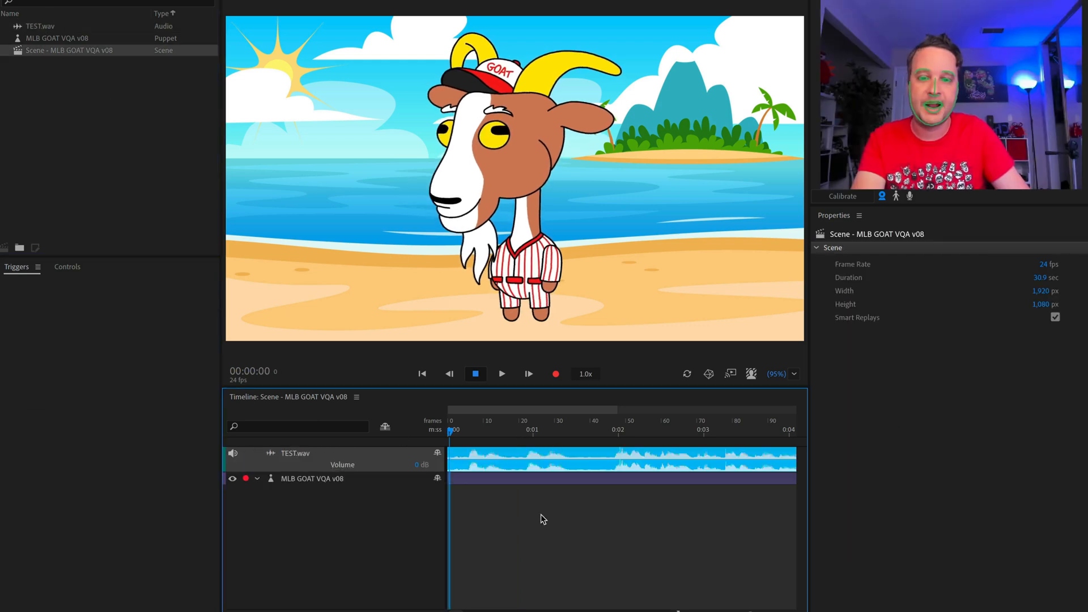
key("minus")
key("minus")
key("minus")
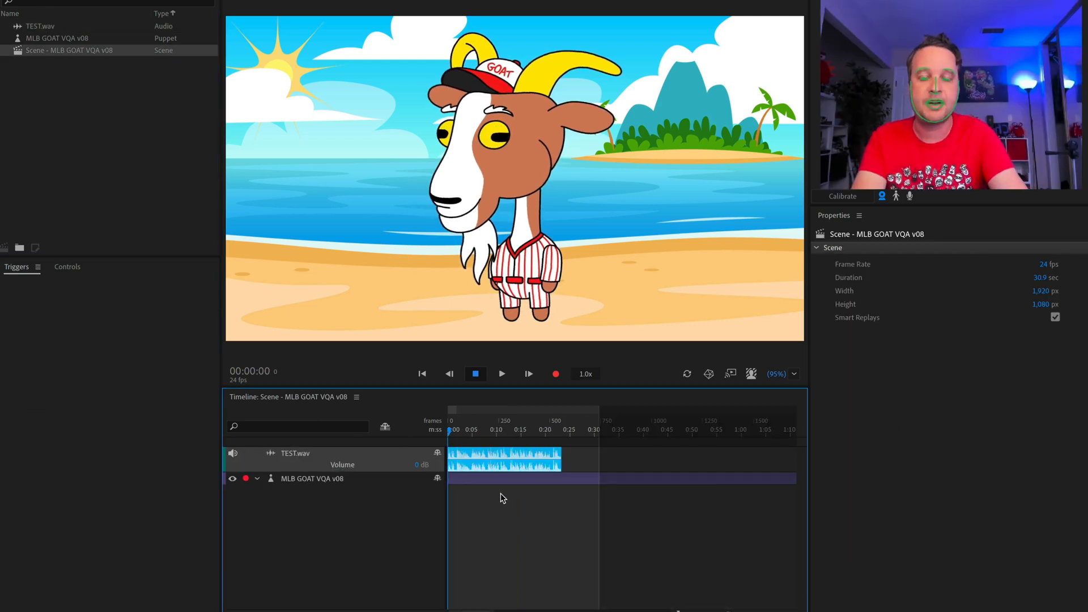
key("equal")
Compute a lip sync take for the goat puppet from the scene audio and scrub the playhead to 0:09:16.
left_click(499, 479)
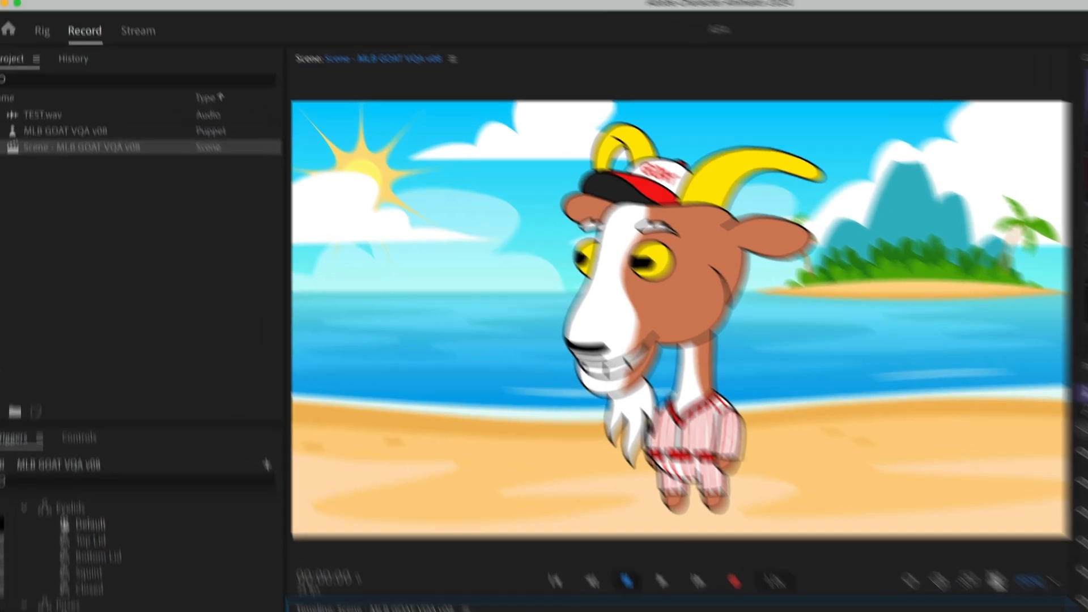
left_click(342, 15)
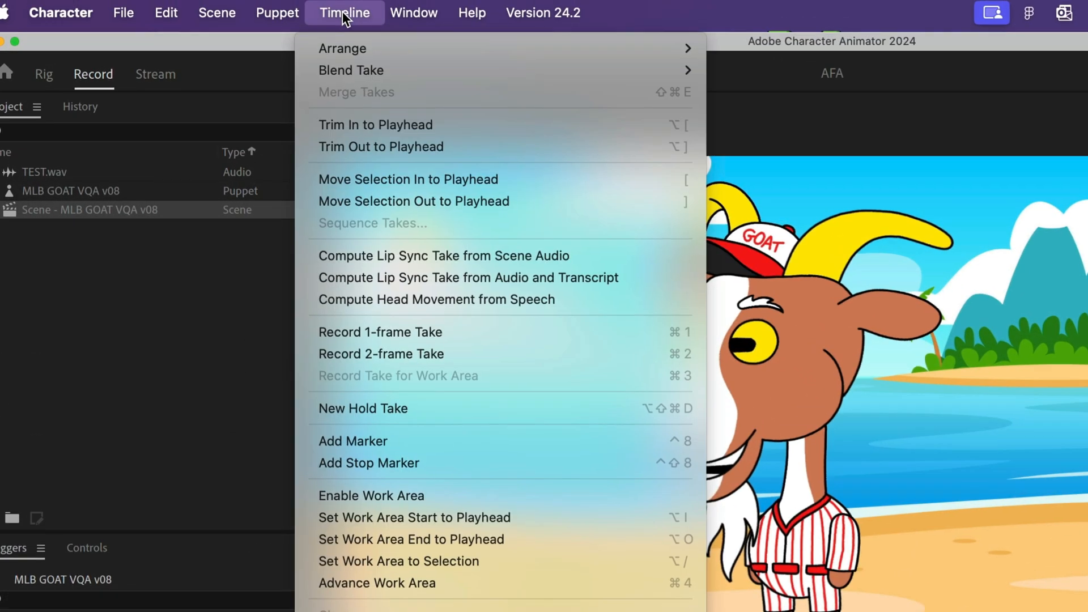
left_click(414, 247)
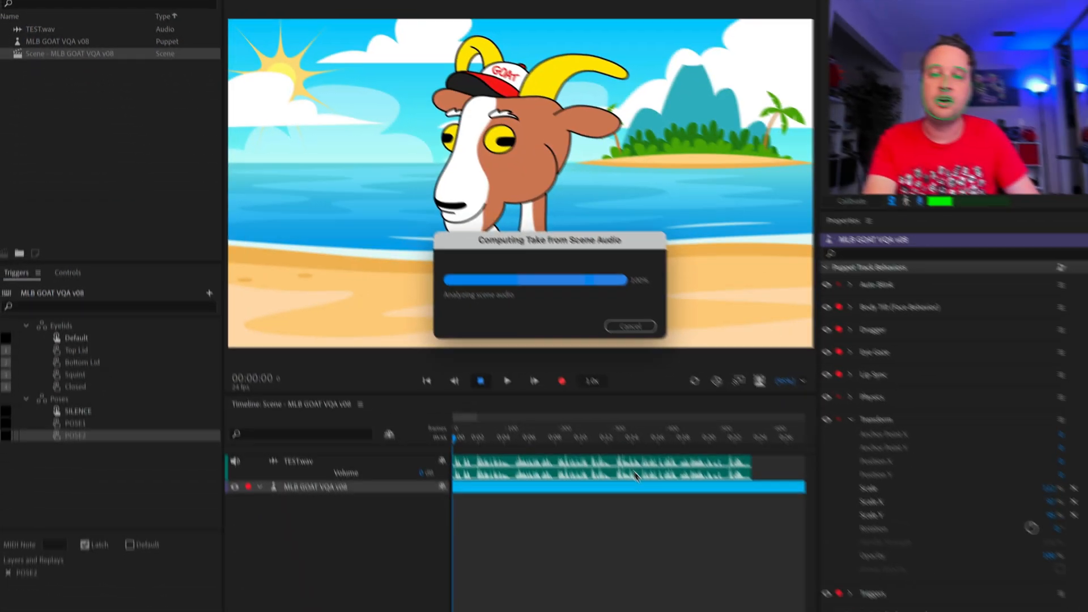
left_click_drag(490, 431, 570, 437)
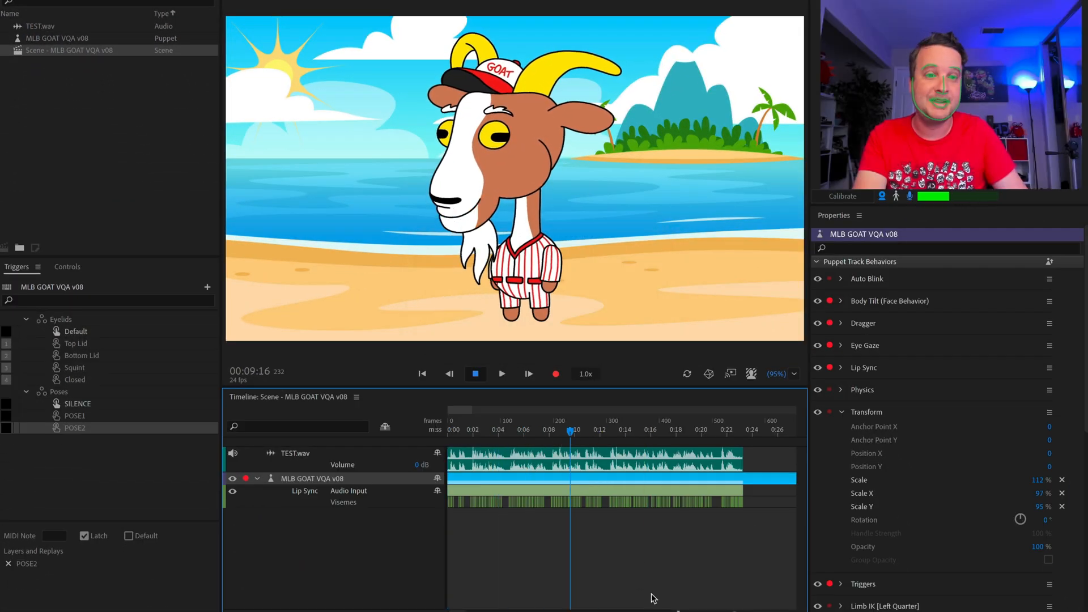
Turn off the microphone input and disarm all of the puppet's behaviors except Triggers.
left_click(909, 198)
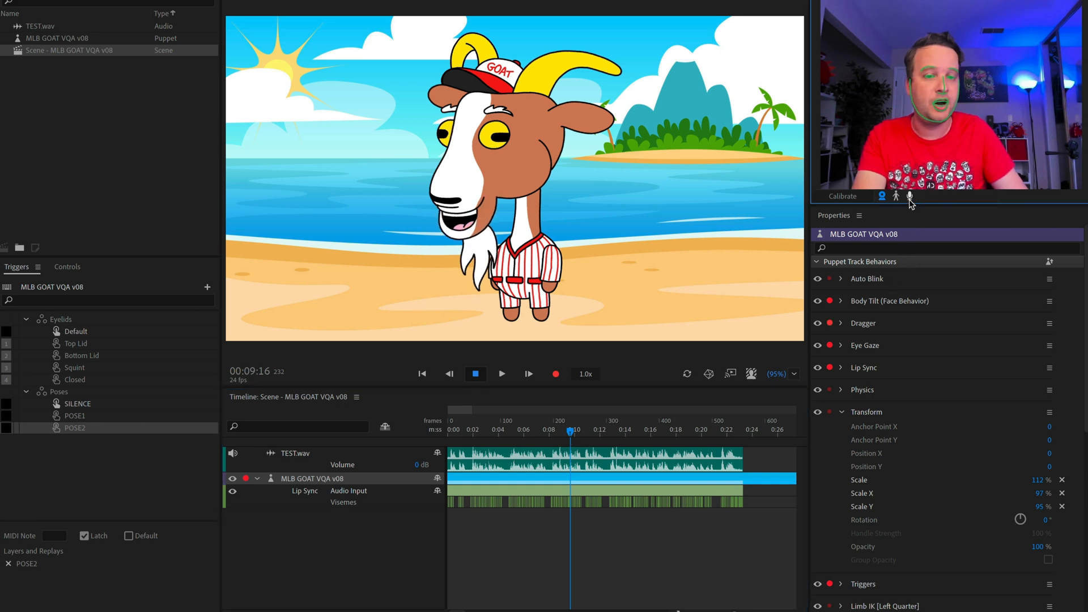
left_click(830, 368)
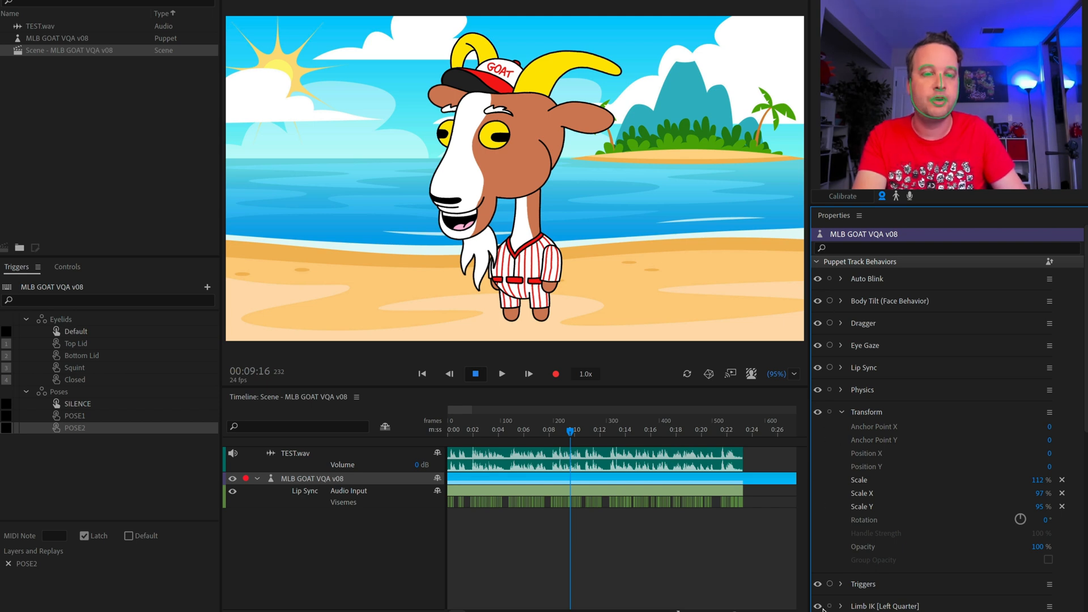
scroll(917, 488, "down", 3)
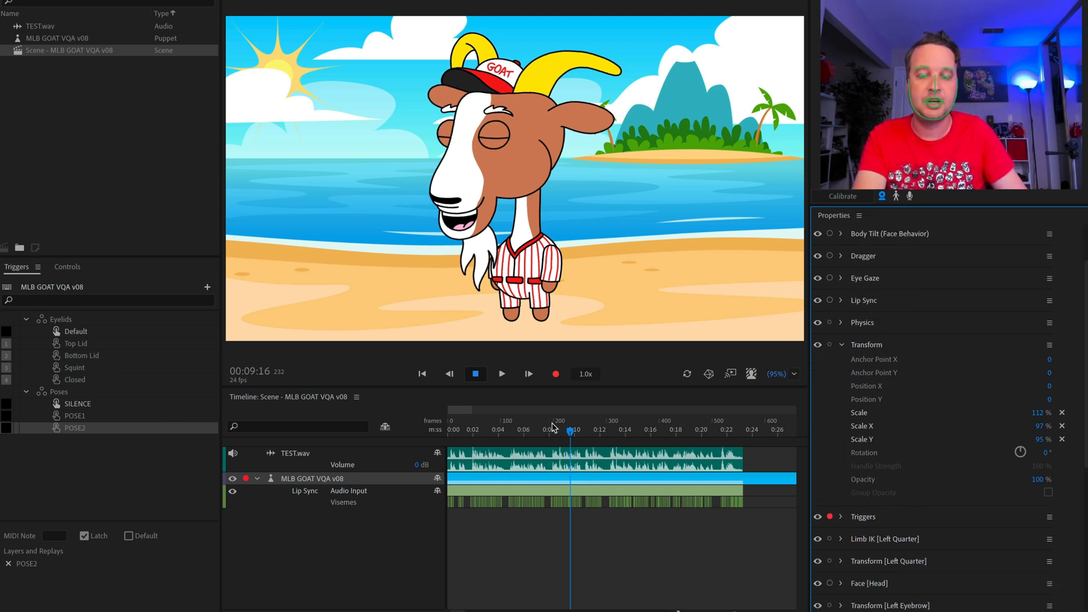
Return the playhead to the start and assign key 5 to the POSE1 trigger and key 6 to POSE2.
left_click_drag(554, 431, 345, 437)
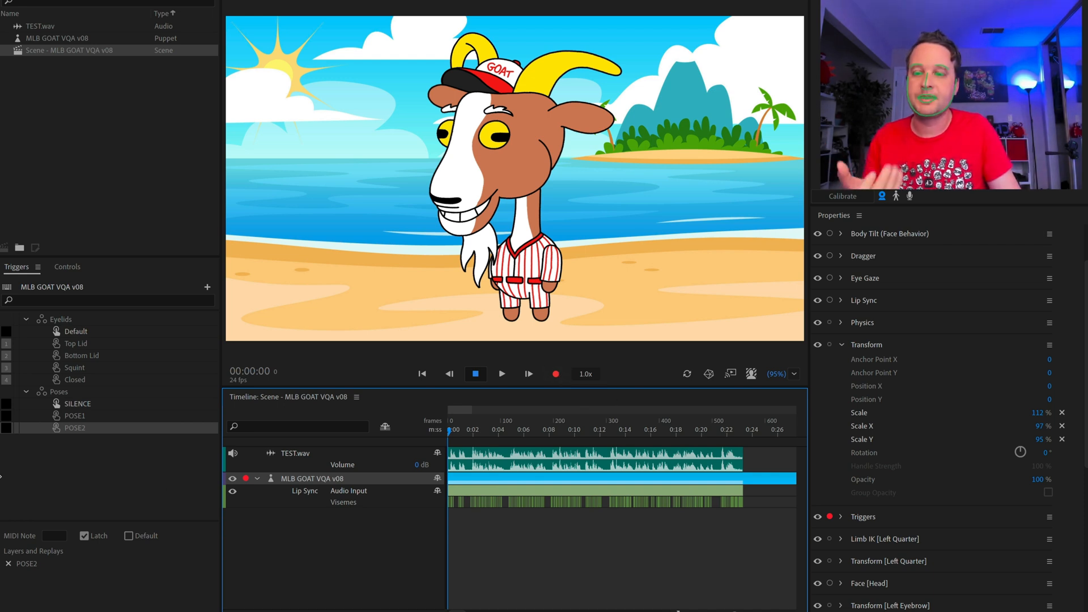
left_click(4, 420)
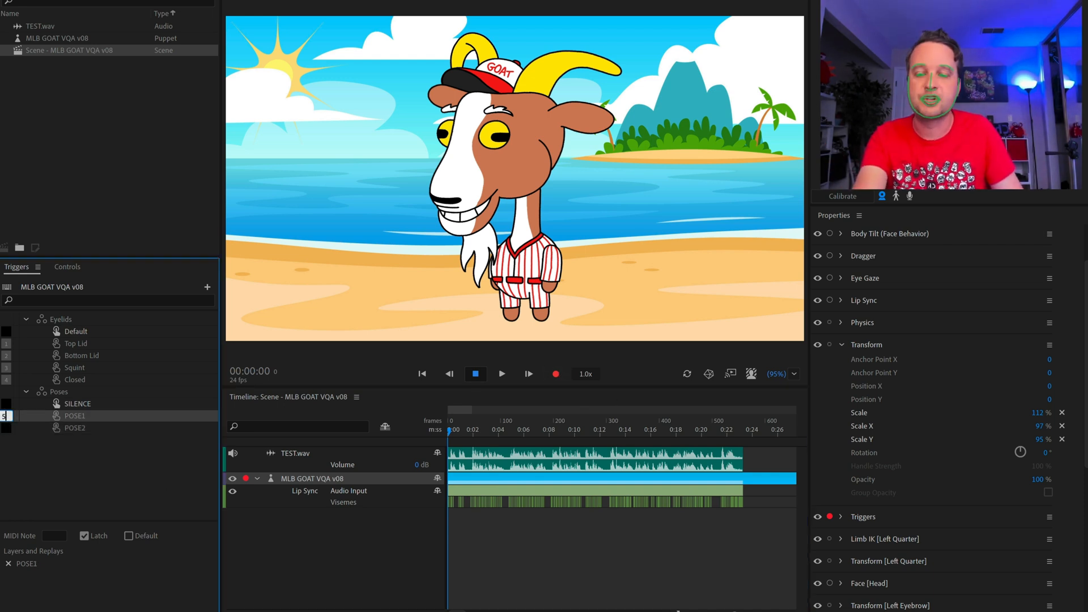
left_click(7, 432)
type("6")
left_click(59, 460)
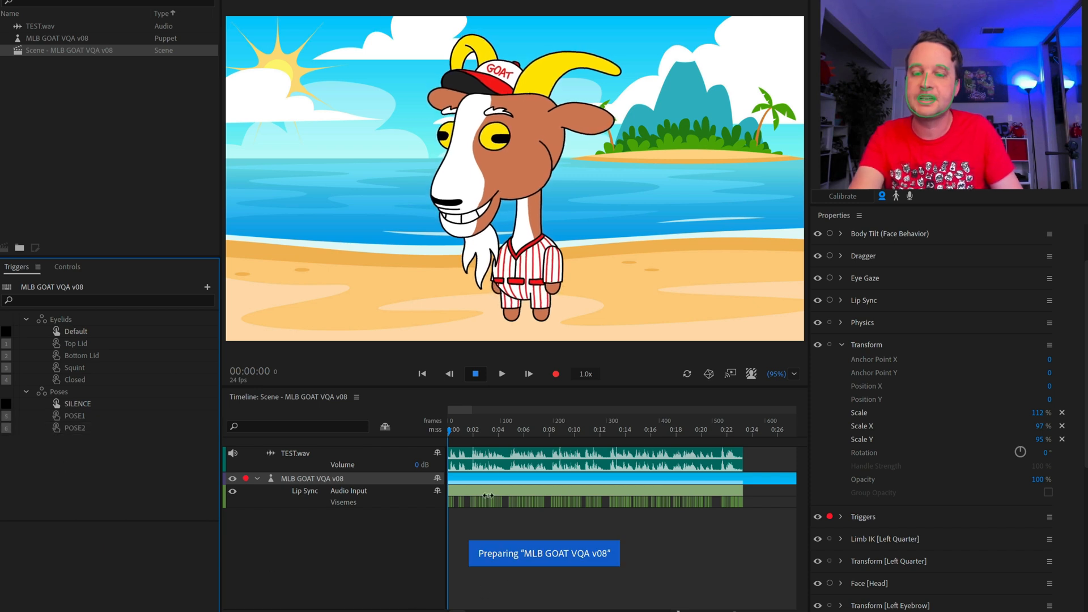
Record a take of about 2 seconds with POSE1 triggered and stretch the take and its trigger over the full audio length.
left_click(557, 375)
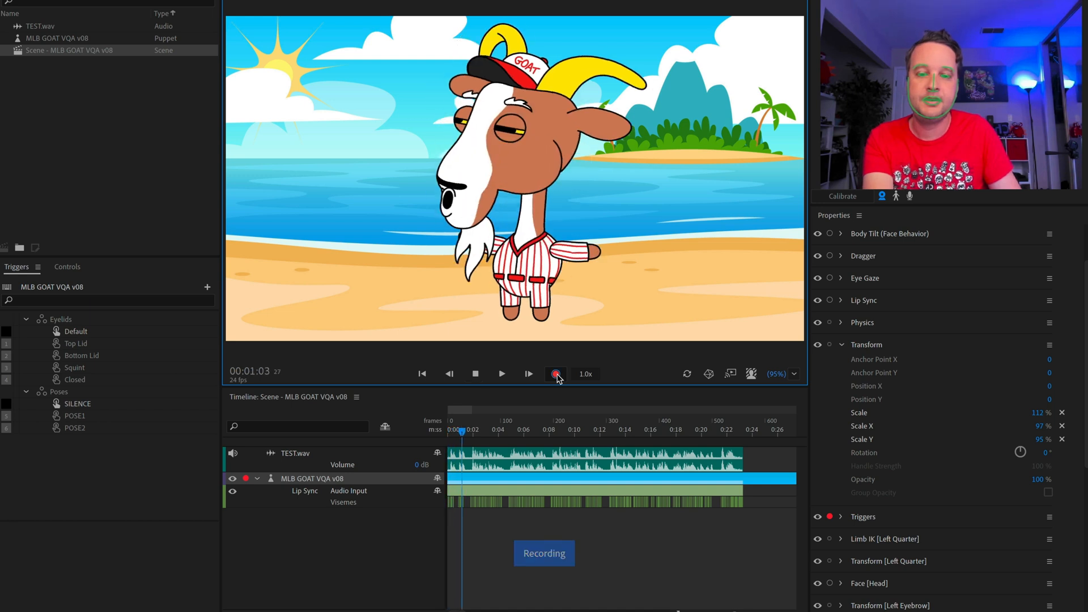
left_click(555, 374)
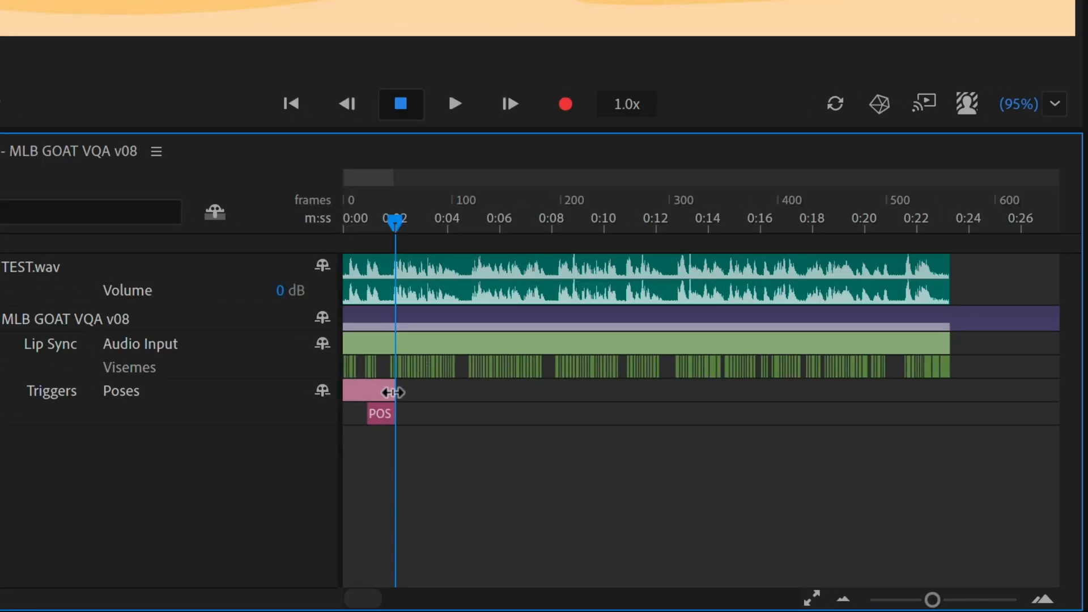
left_click_drag(393, 392, 950, 390)
left_click(391, 419)
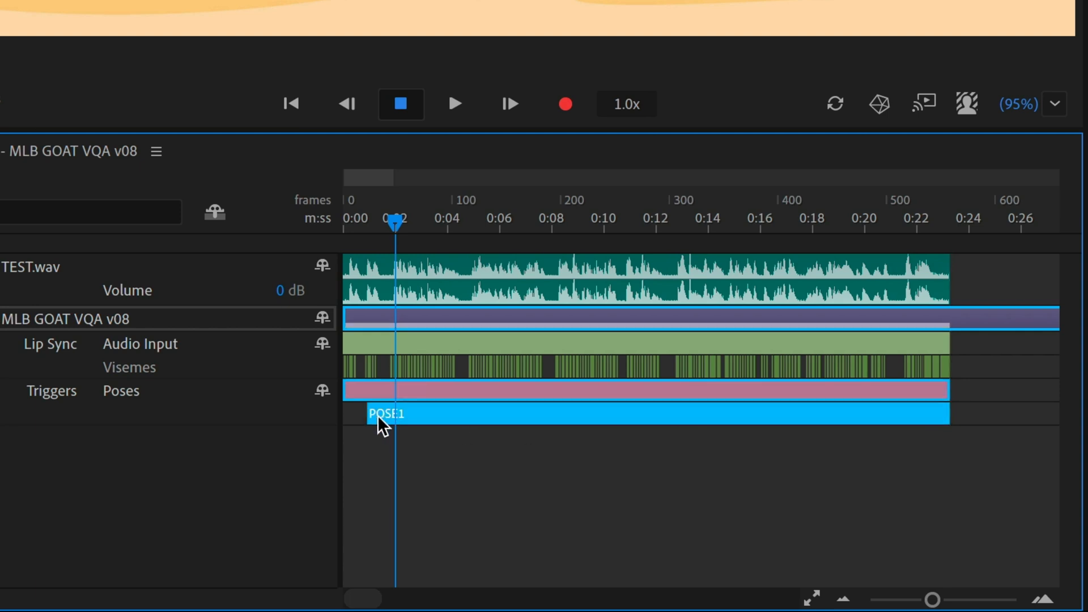
left_click_drag(368, 414, 328, 414)
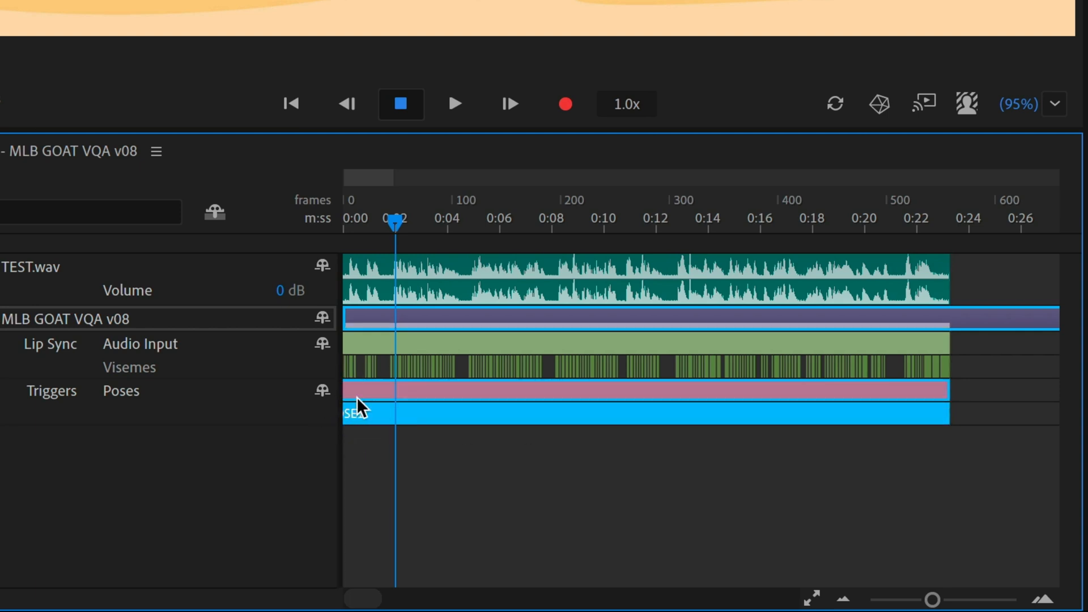
Split the POSE1 trigger bar at the speech phrase starts near 1.7, 4.7, 8 and 10.7 seconds.
mouse_move(393, 223)
left_mouse_down()
mouse_move(403, 226)
mouse_move(388, 225)
left_mouse_up()
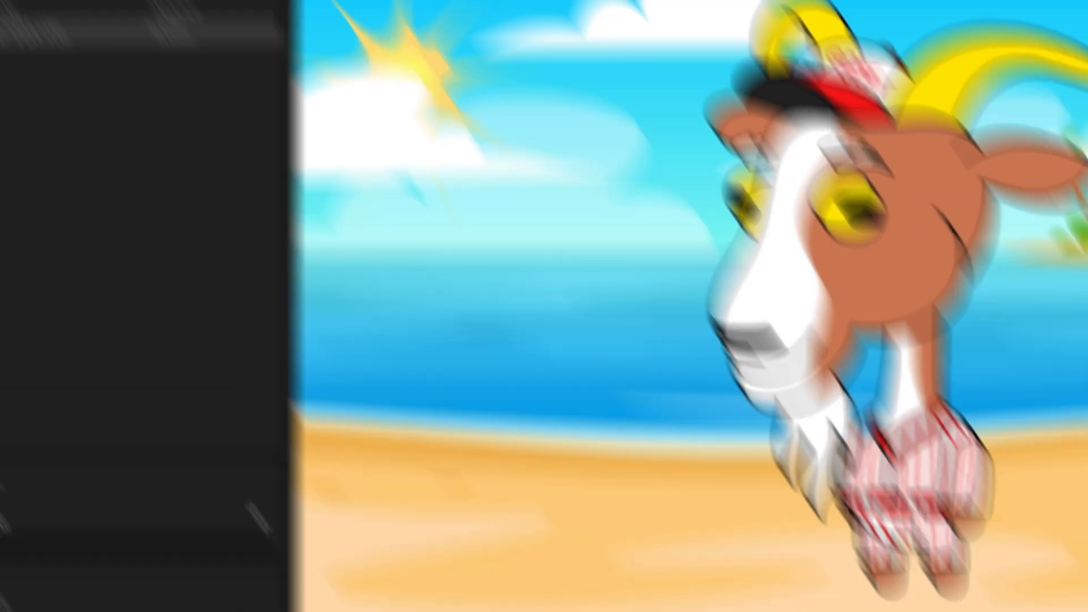
left_click(254, 11)
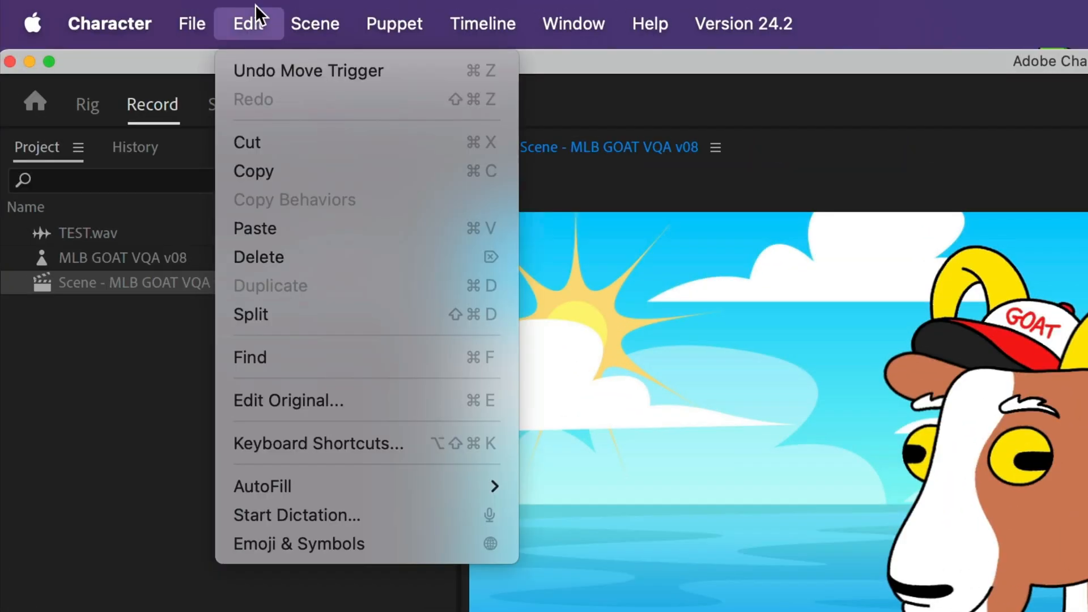
left_click(326, 315)
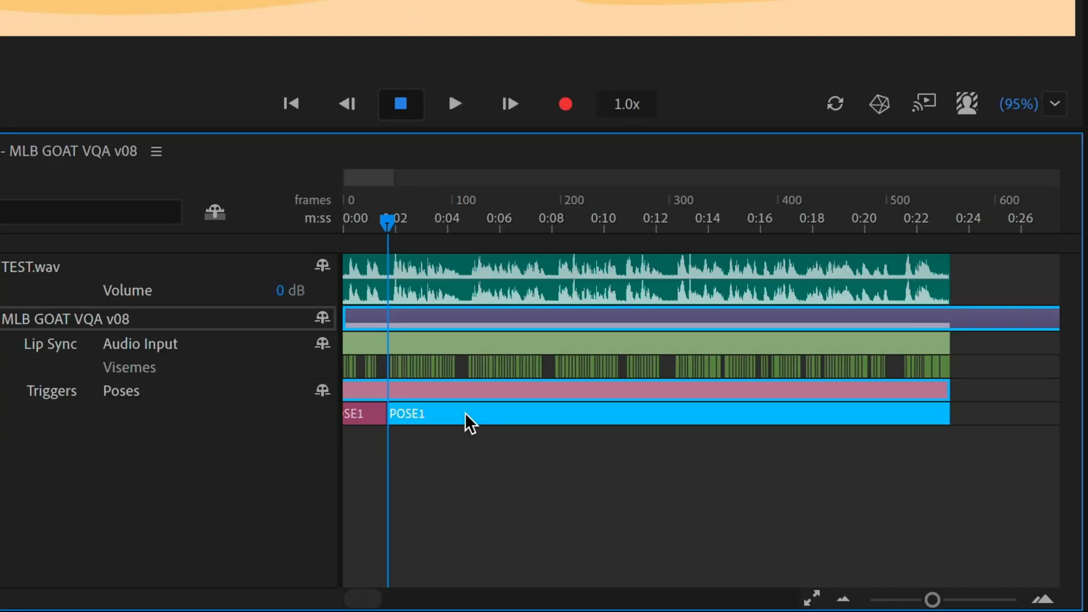
left_click(465, 224)
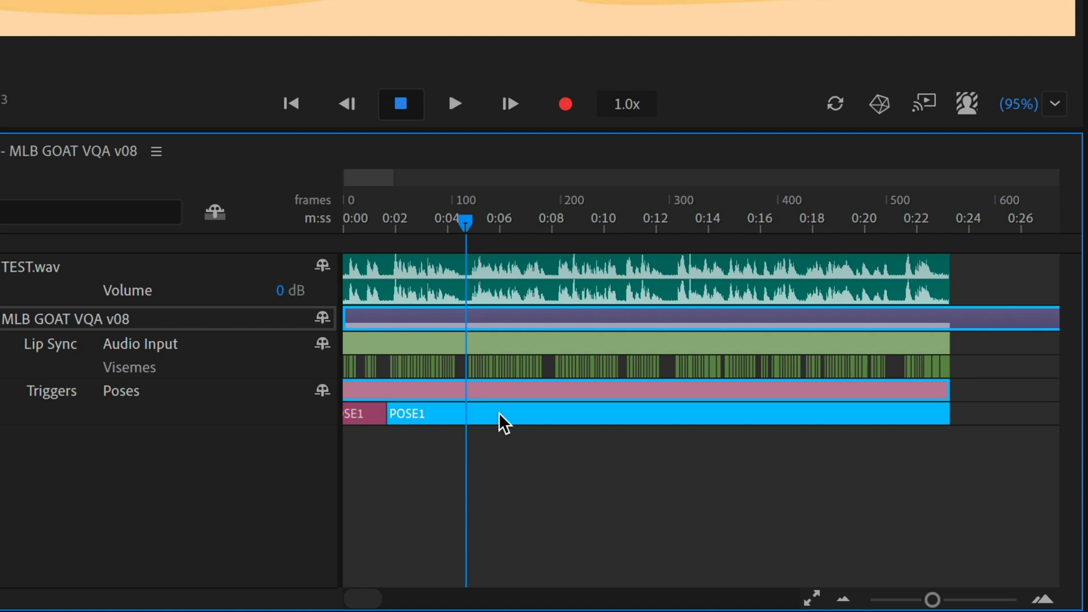
key("super+shift+d")
left_click(553, 224)
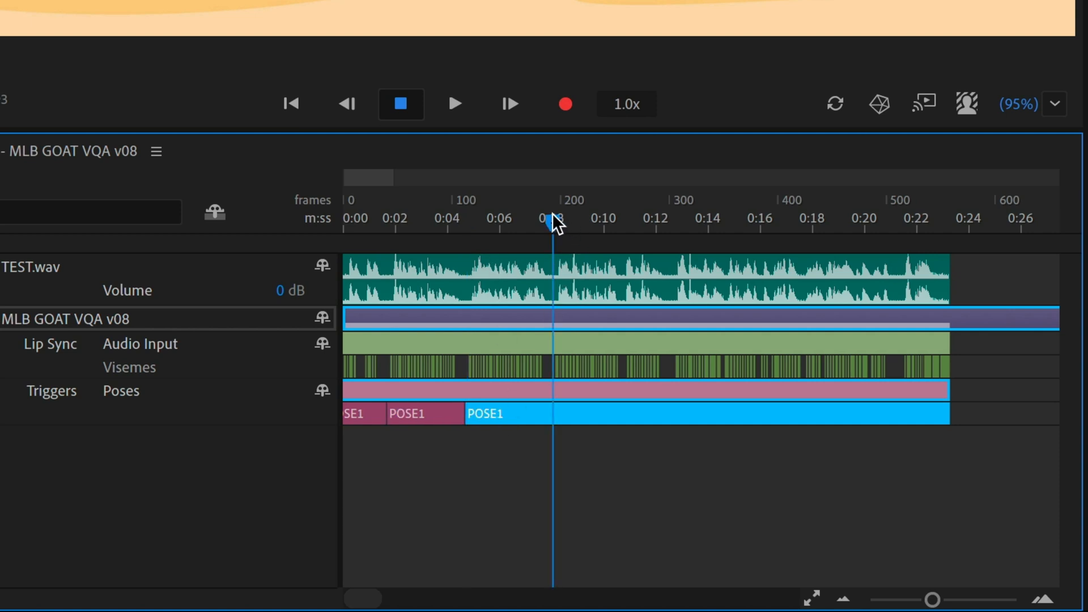
key("super+shift+d")
left_click(622, 224)
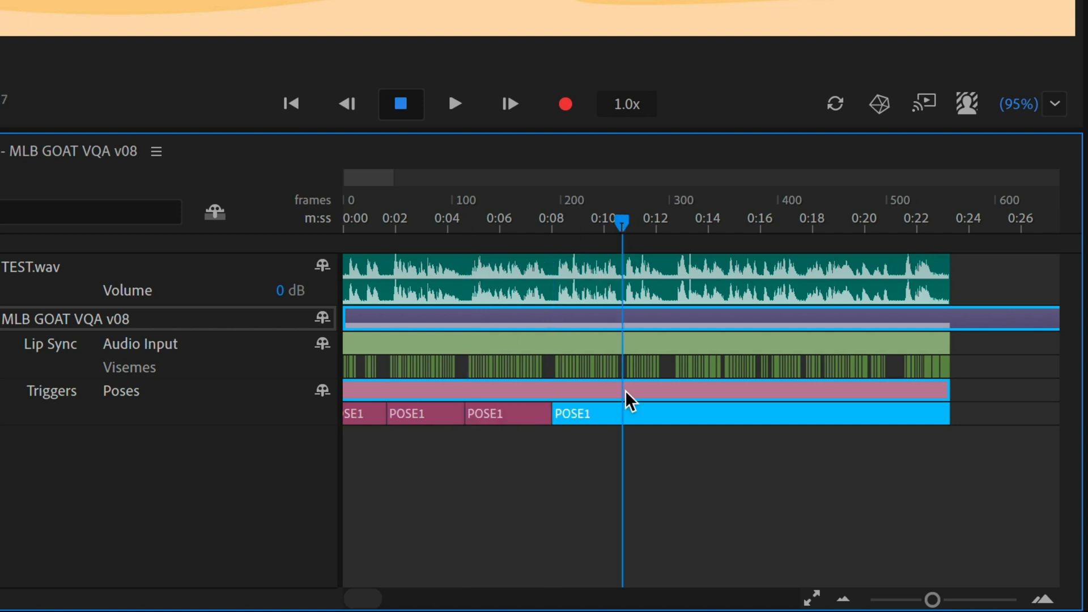
key("super+shift+d")
Split the rest of the POSE1 trigger bar at about 12.8, 15.7, 17.5 and 21.2 seconds and deselect it.
left_click(676, 223)
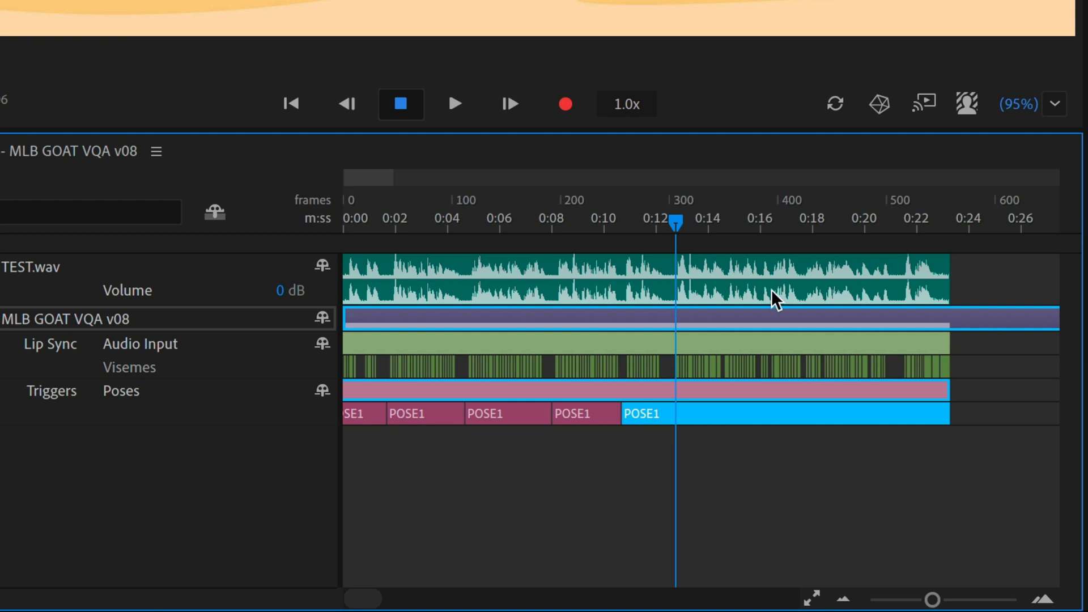
key("super+shift+d")
left_click(753, 225)
key("super+shift+d")
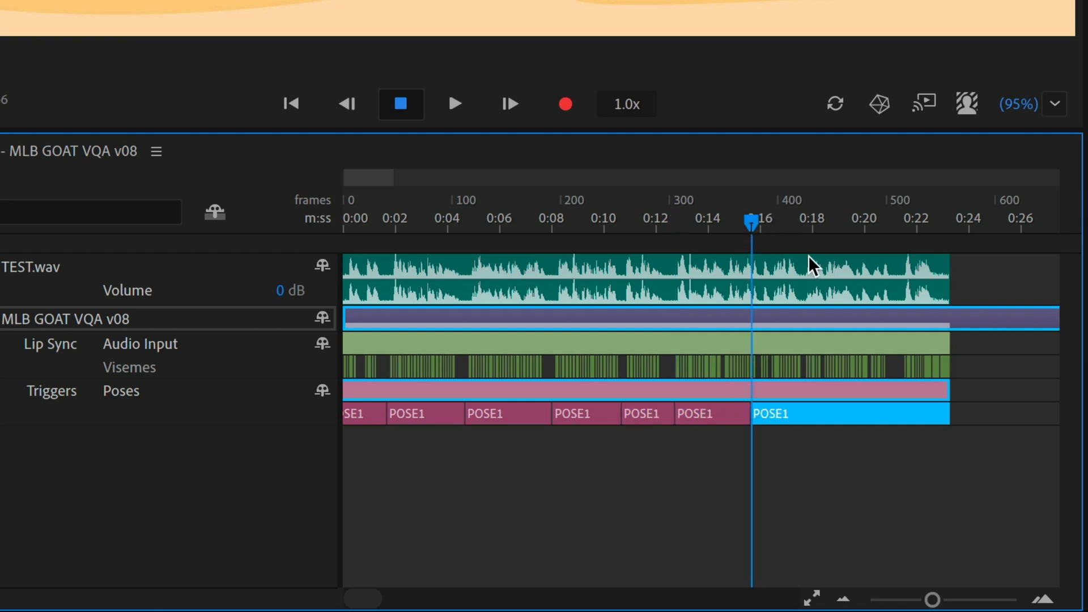
left_click(798, 224)
key("super+shift+d")
left_click(895, 225)
key("super+shift+d")
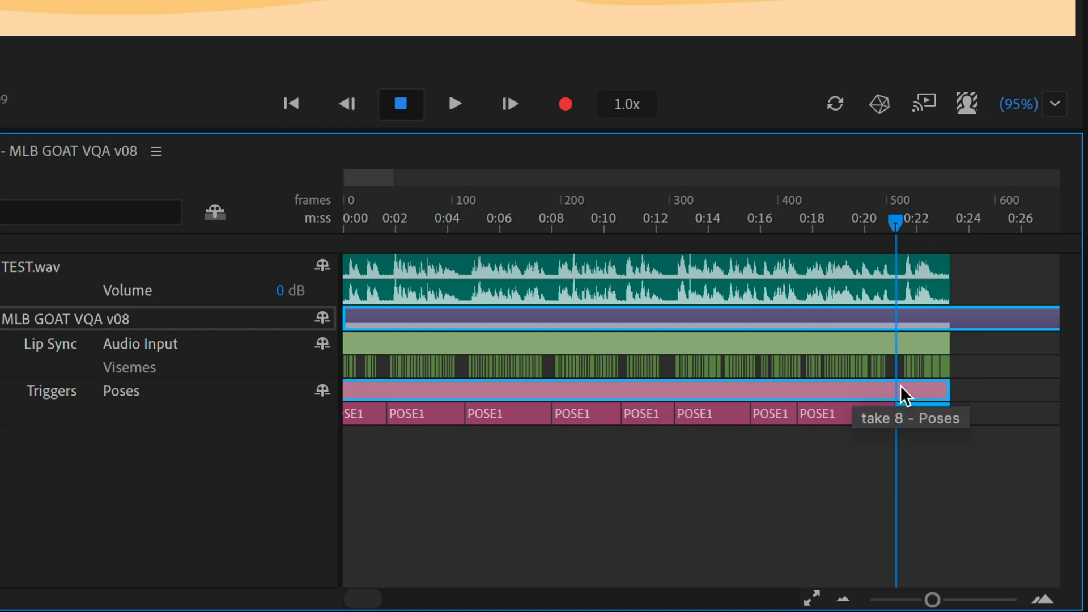
left_click(805, 537)
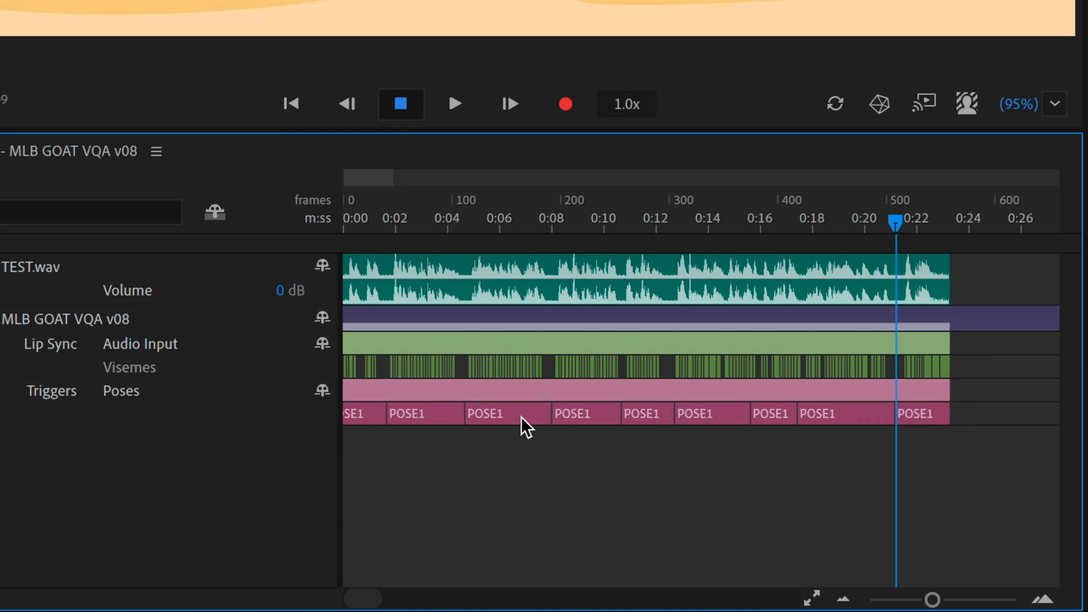
Set the first trigger segment to SILENCE and the segment starting near 4.7 seconds to POSE2.
left_click(352, 416)
right_click(359, 422)
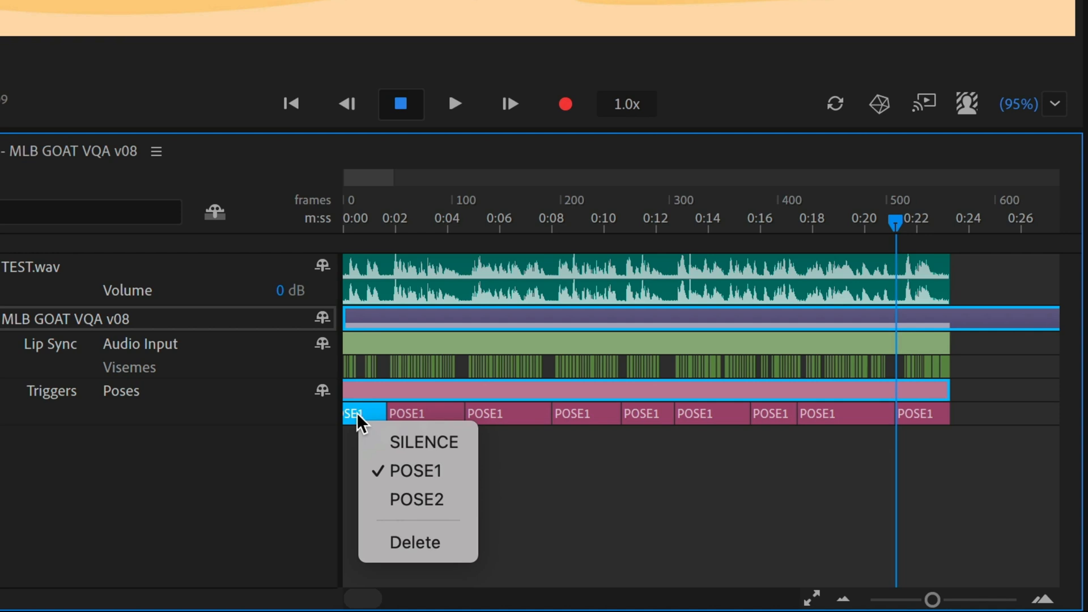
left_click(442, 458)
left_click(436, 221)
left_click_drag(439, 222, 518, 222)
left_click(527, 420)
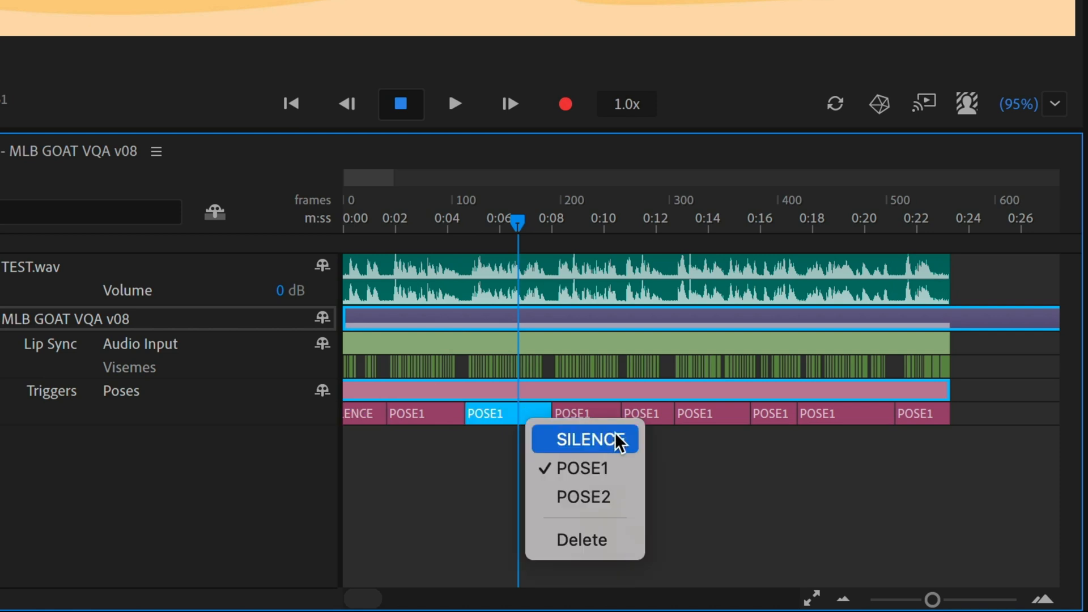
left_click(621, 494)
Set the trigger segments starting near 8, 10.7 and 12.8 seconds to SILENCE, POSE2 and SILENCE respectively.
left_click(592, 418)
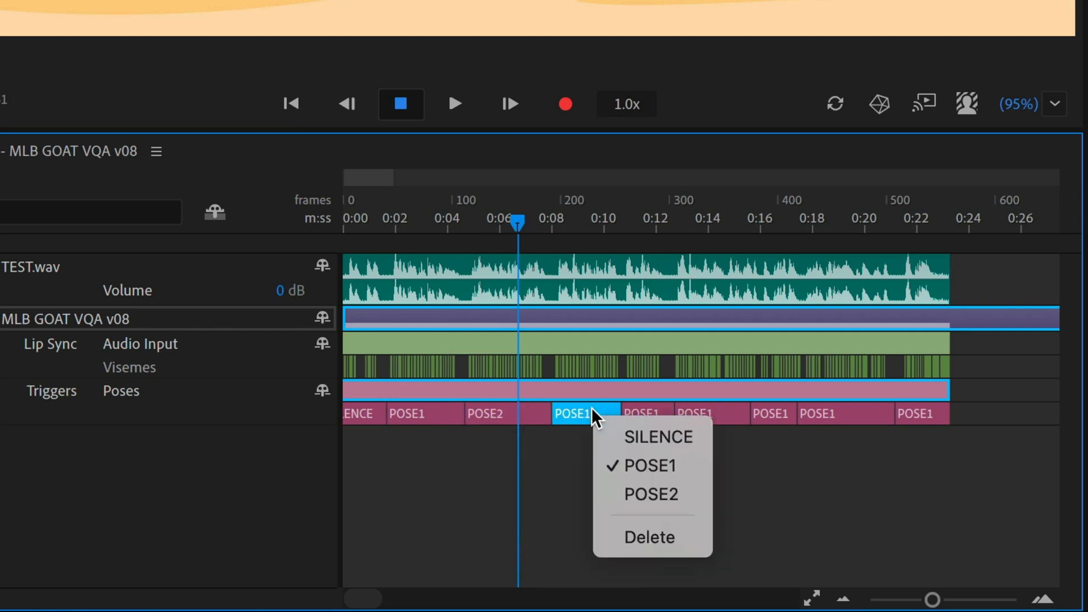
left_click(628, 437)
left_click(646, 419)
left_click(744, 507)
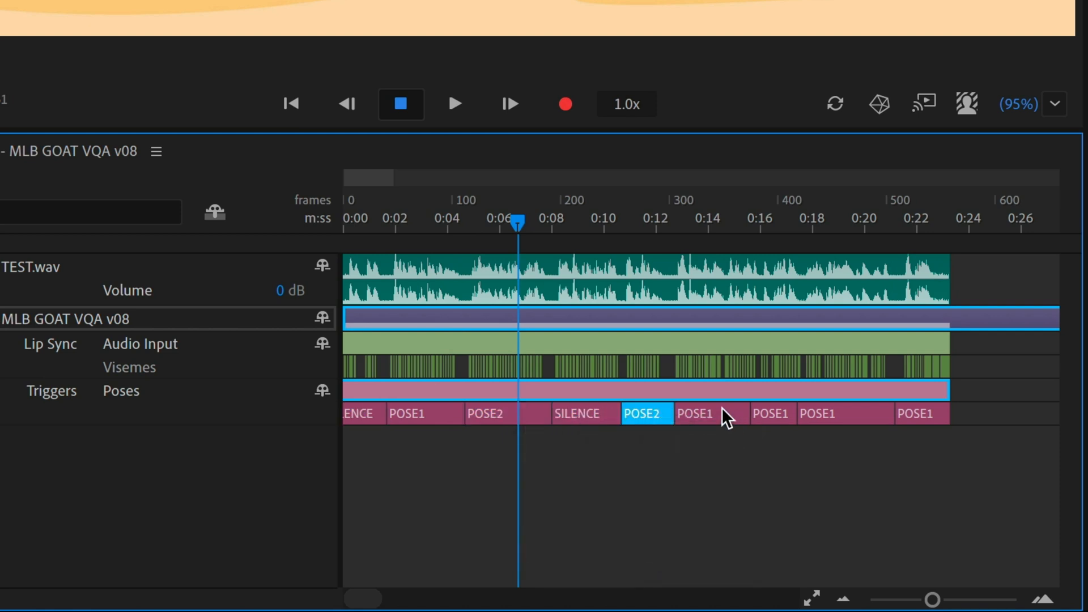
left_click(725, 416)
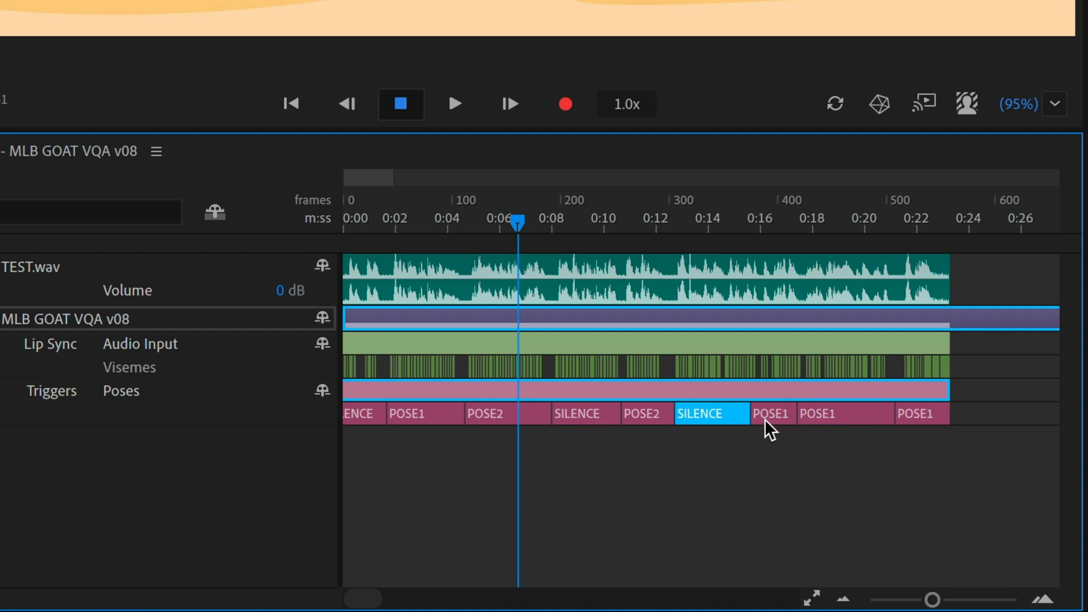
Set the segments starting near 15.7, 17.5 and 21.2 seconds to POSE2, POSE1 and SILENCE, and play the scene from the start.
right_click(769, 429)
left_click(840, 500)
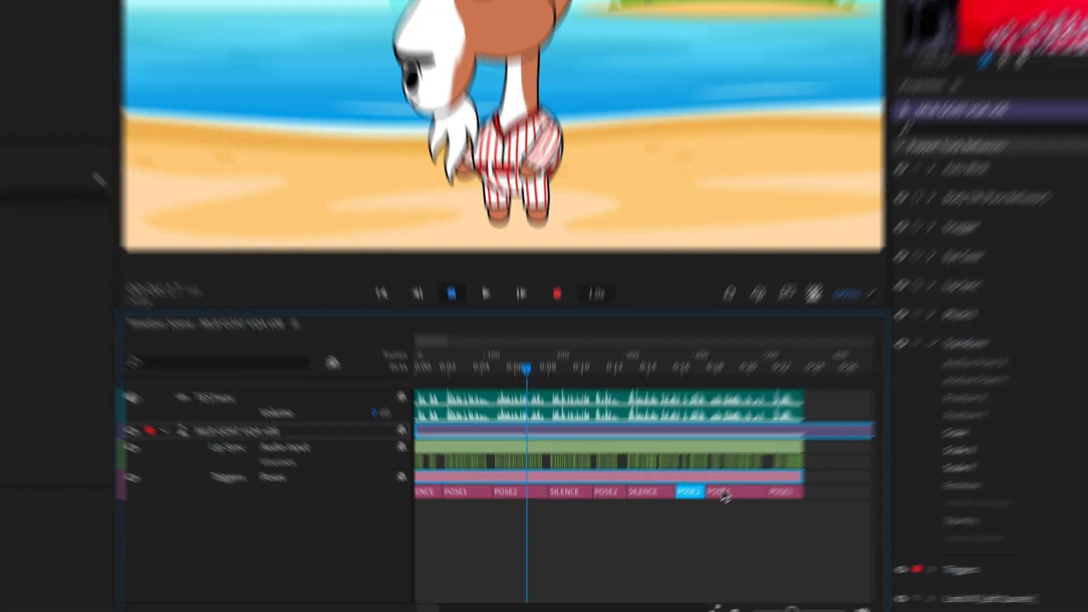
right_click(724, 495)
left_click(711, 561)
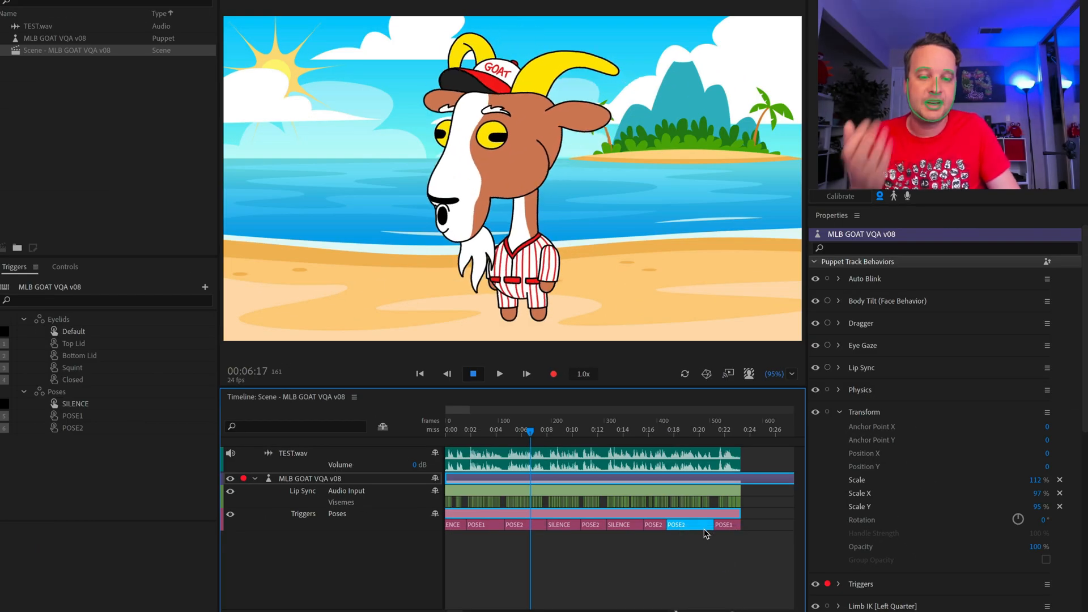
right_click(704, 523)
left_click(728, 547)
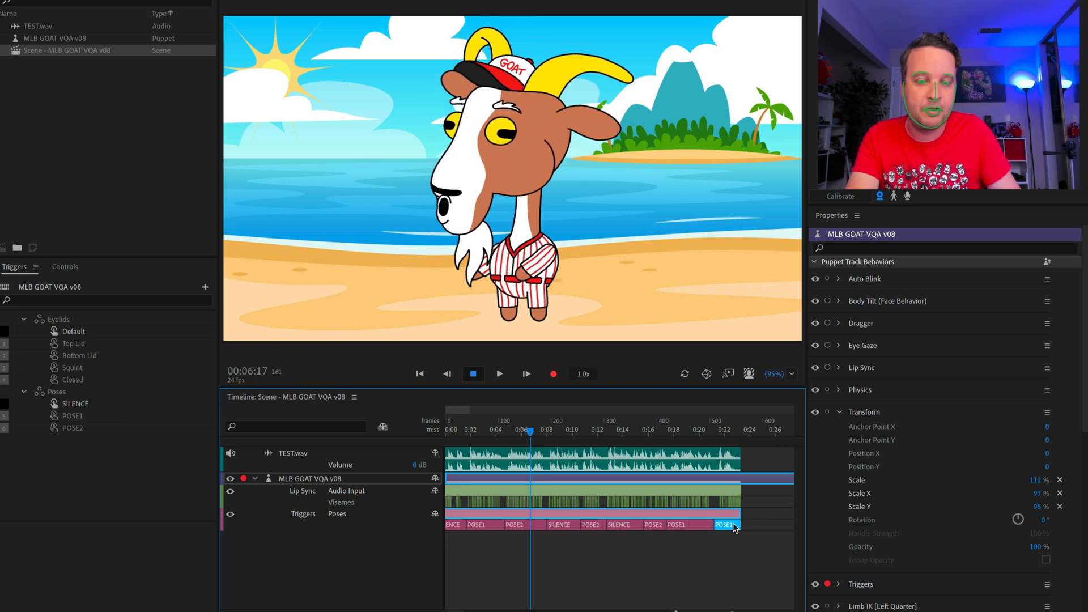
right_click(735, 526)
left_click(765, 539)
left_click(671, 587)
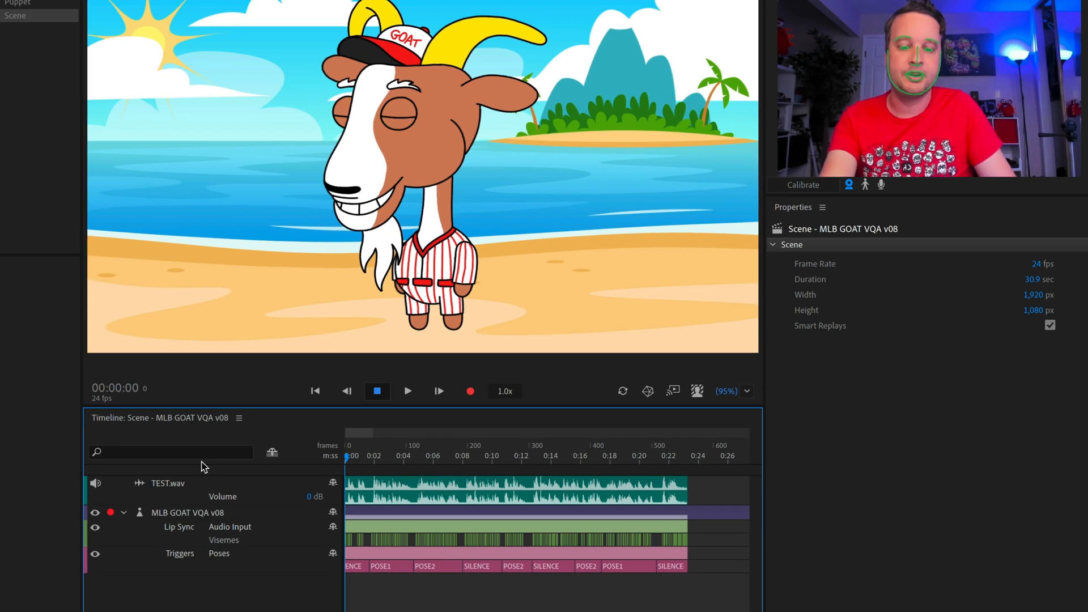
key("space")
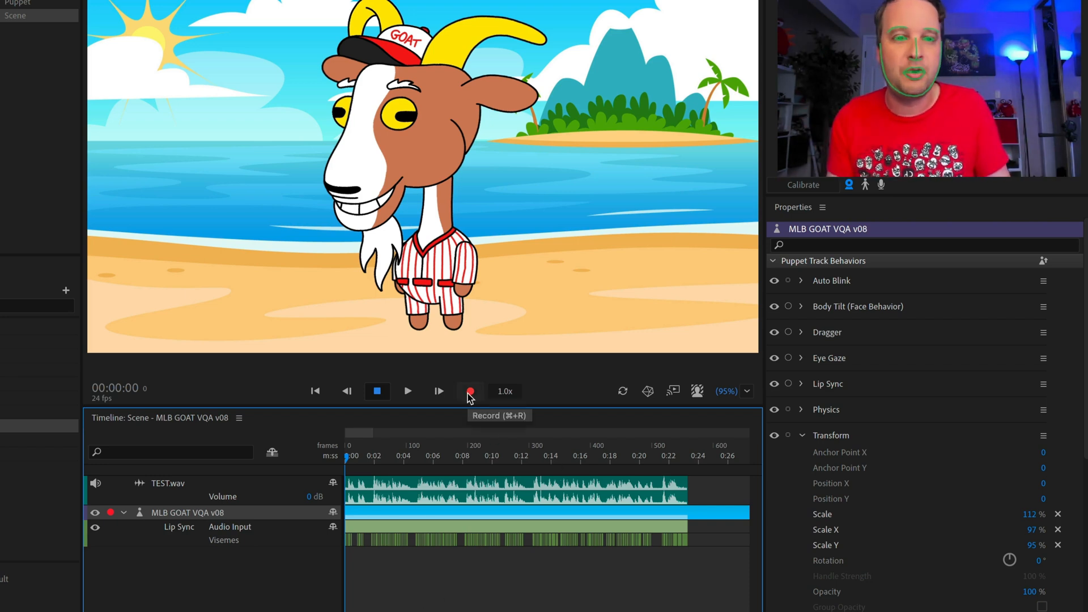
Record a take of about 12.5 seconds from the start, triggering POSE1 and POSE2 live to the speech.
scroll(853, 567, "down", 2)
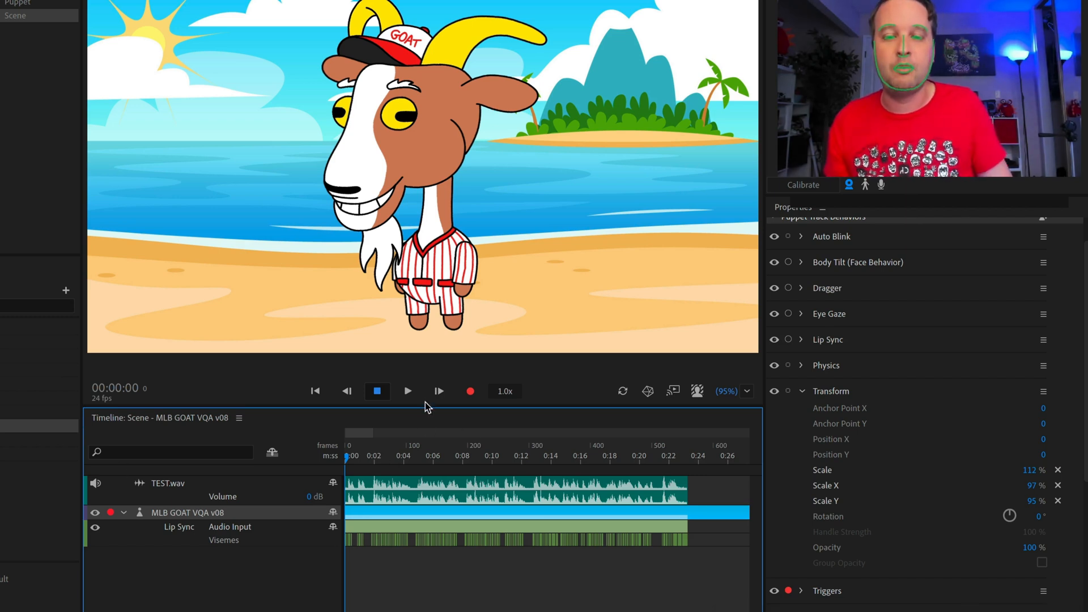
left_click(476, 394)
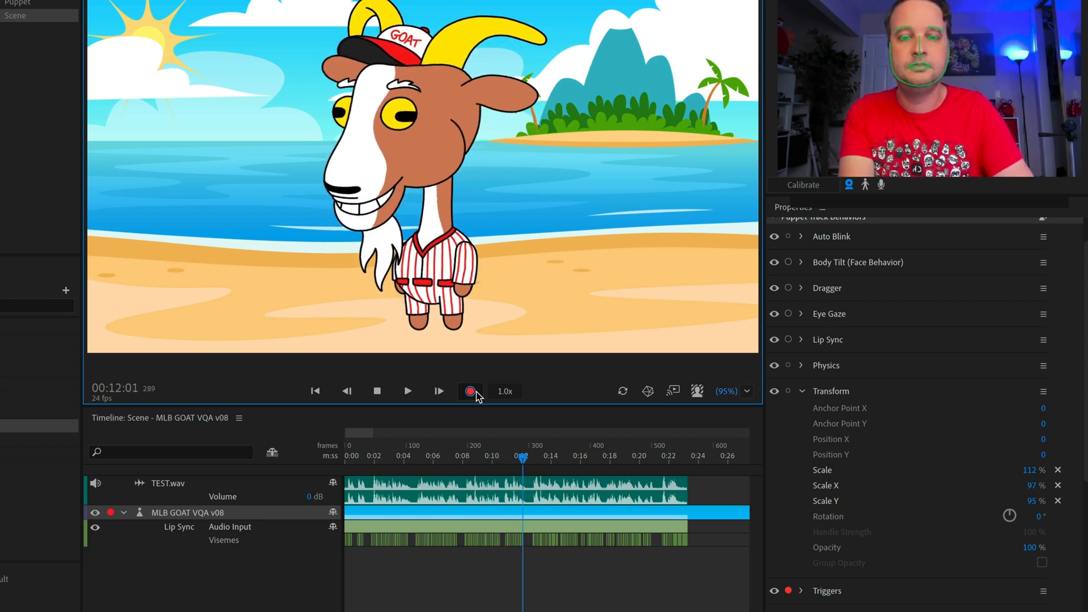
left_click(471, 391)
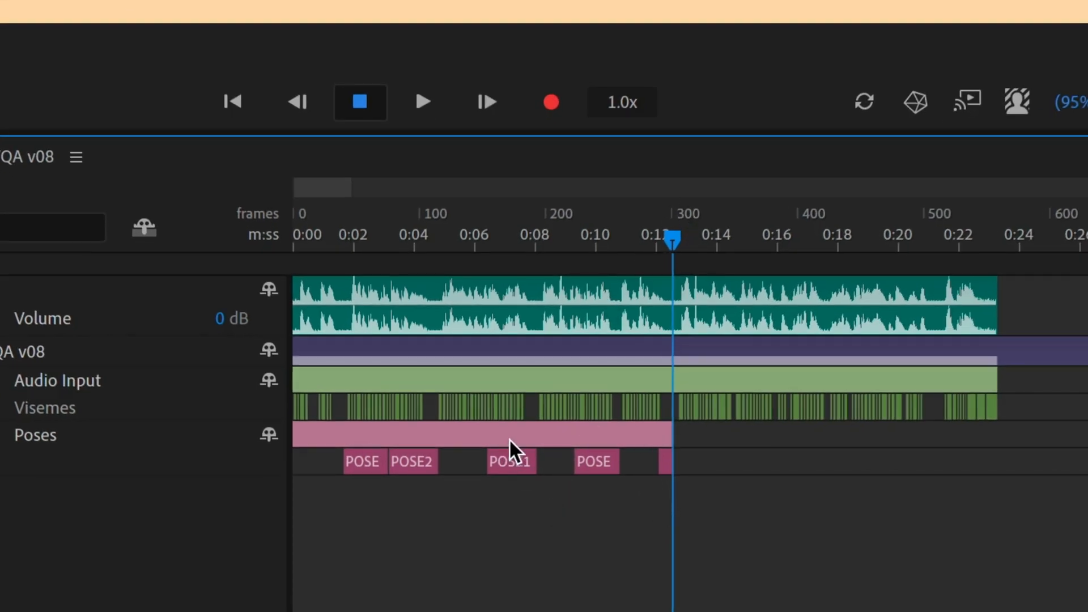
Change the recorded POSE2 trigger near 10 seconds to POSE1 and widen it to span about 8.8 to 10.9 seconds.
left_click(366, 468)
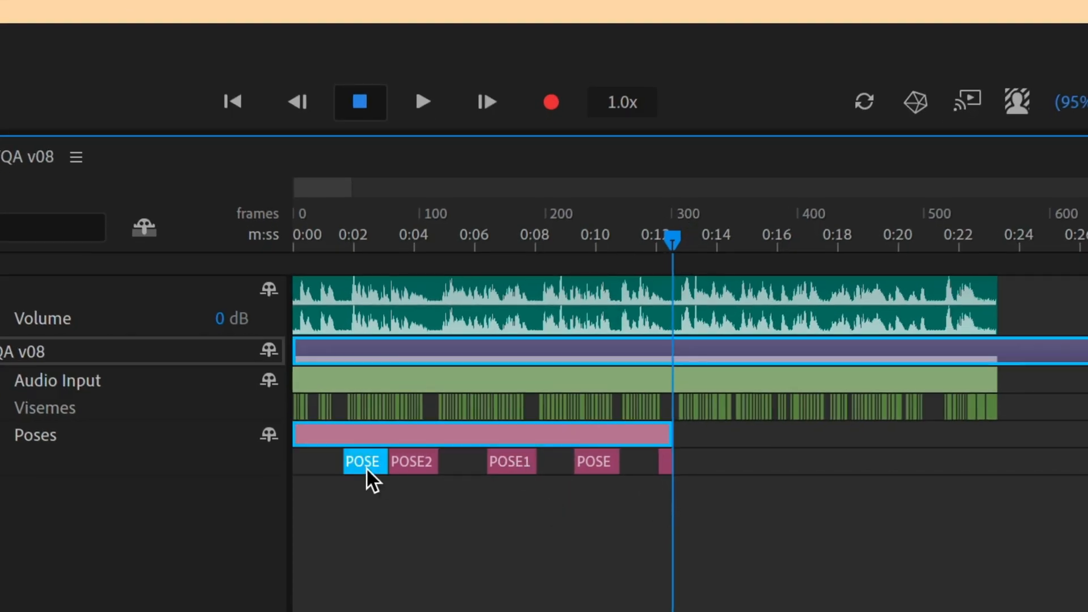
left_click(418, 467)
left_click(461, 470)
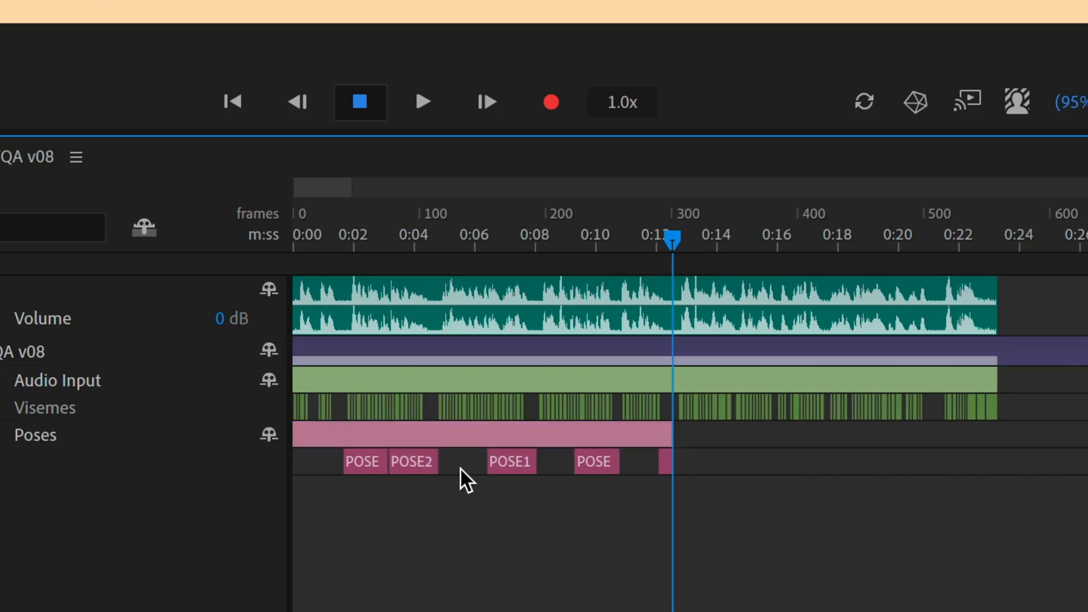
left_click(468, 238)
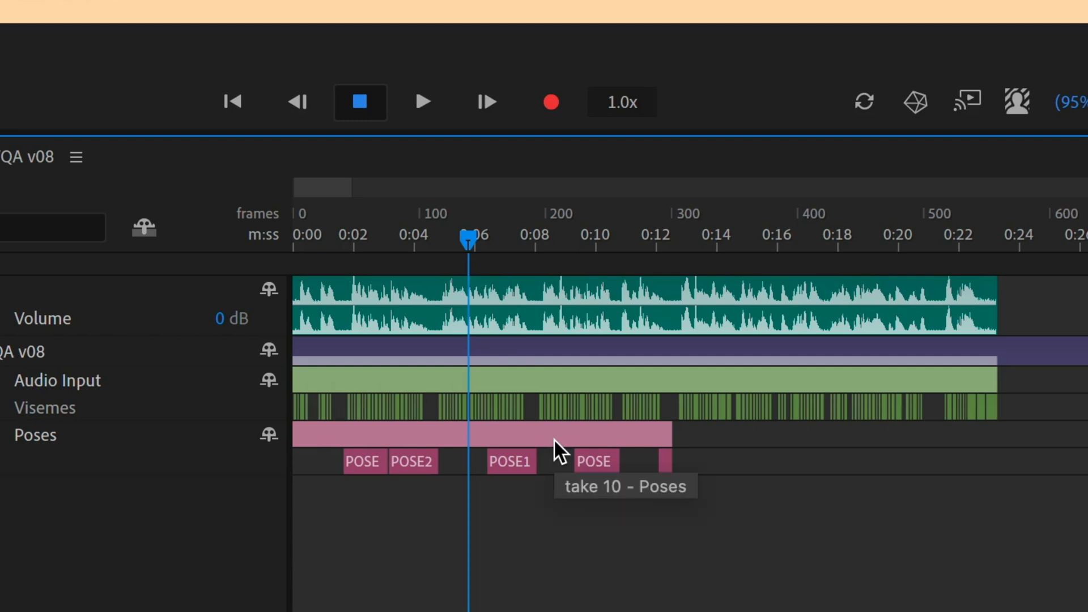
right_click(605, 473)
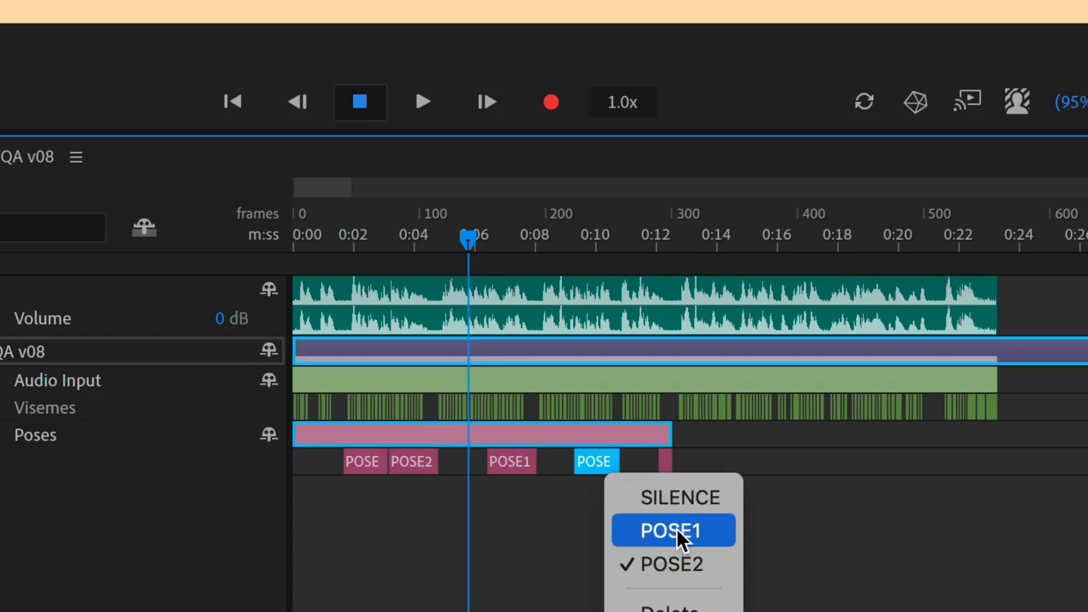
left_click_drag(621, 460, 589, 470)
left_click(605, 467)
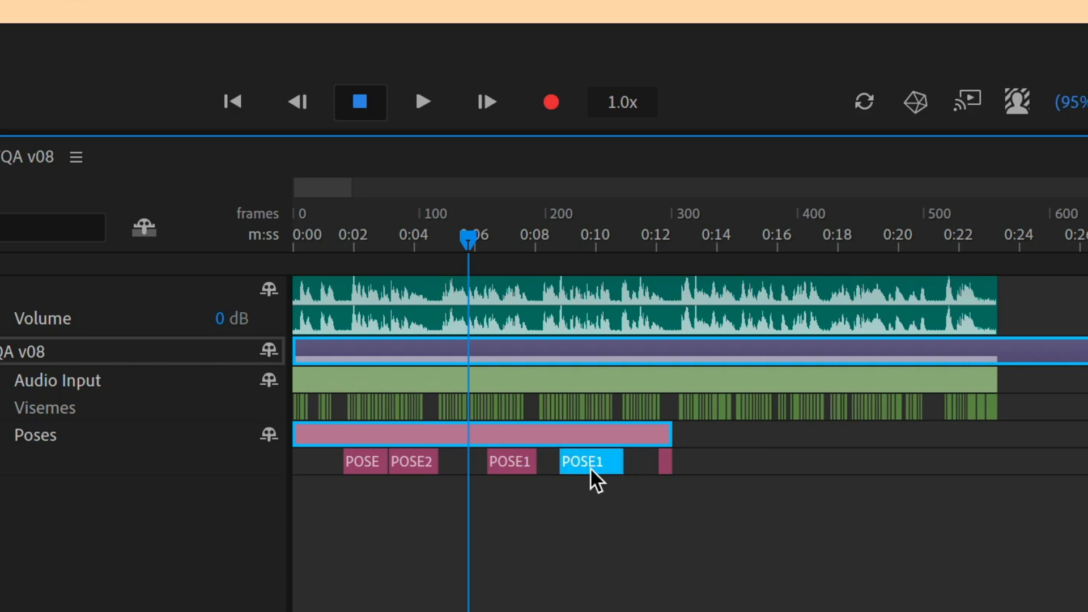
left_click(654, 532)
Extend the recorded Poses take and its last trigger to the end of the audio, and select the Lip Sync Audio Input take.
left_click_drag(672, 435, 997, 436)
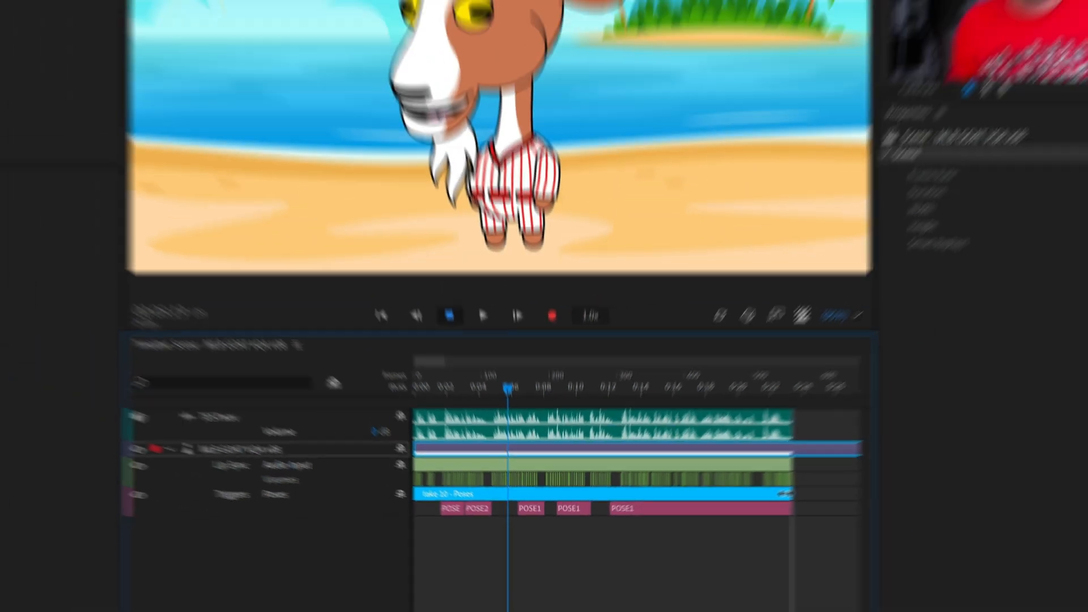
left_click(657, 595)
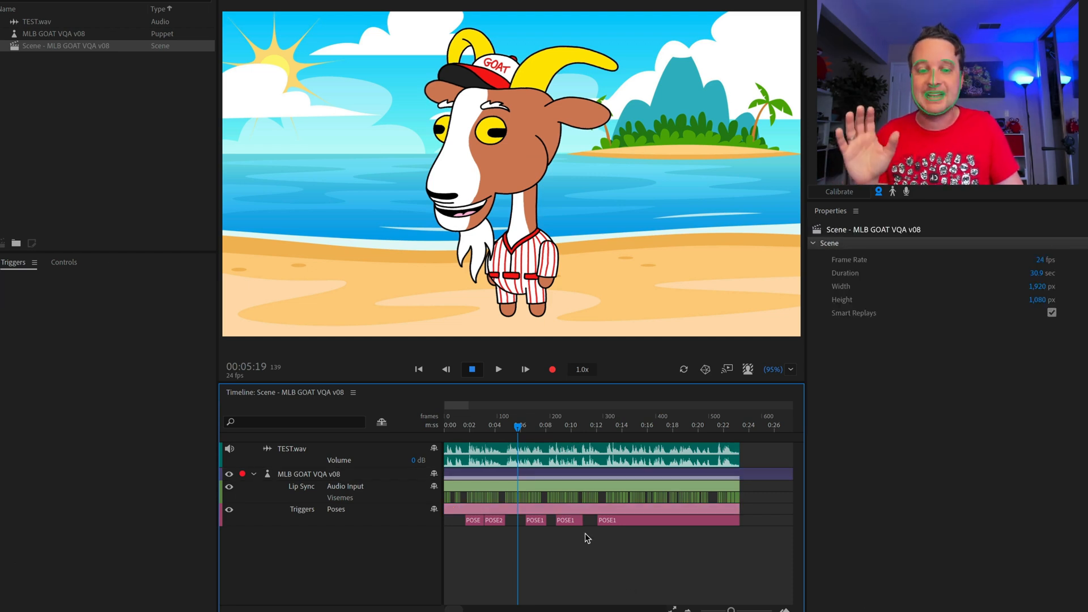
left_click(592, 509)
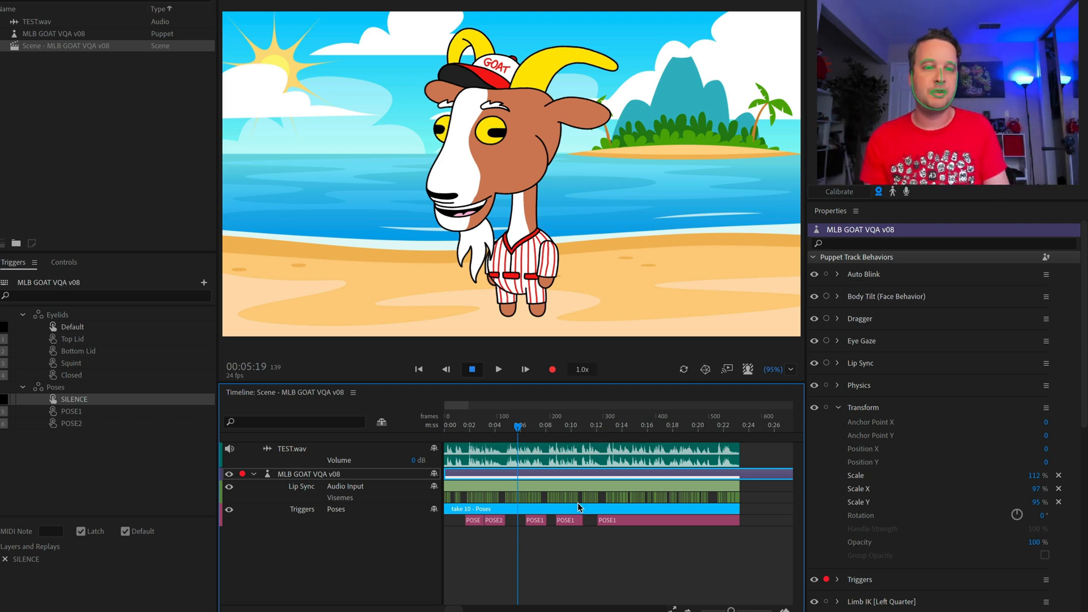
left_click(642, 494)
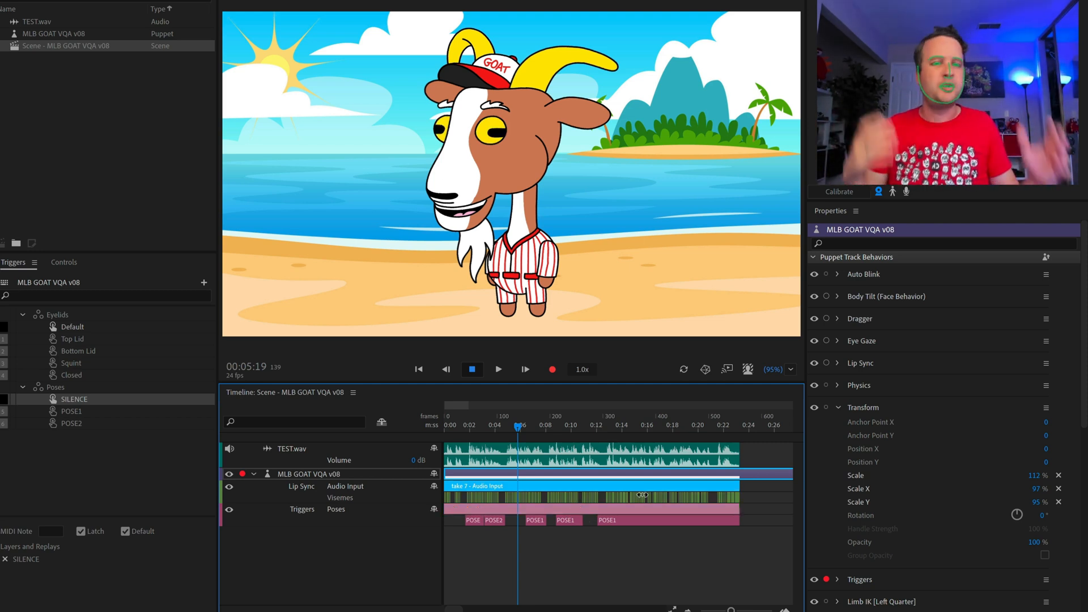